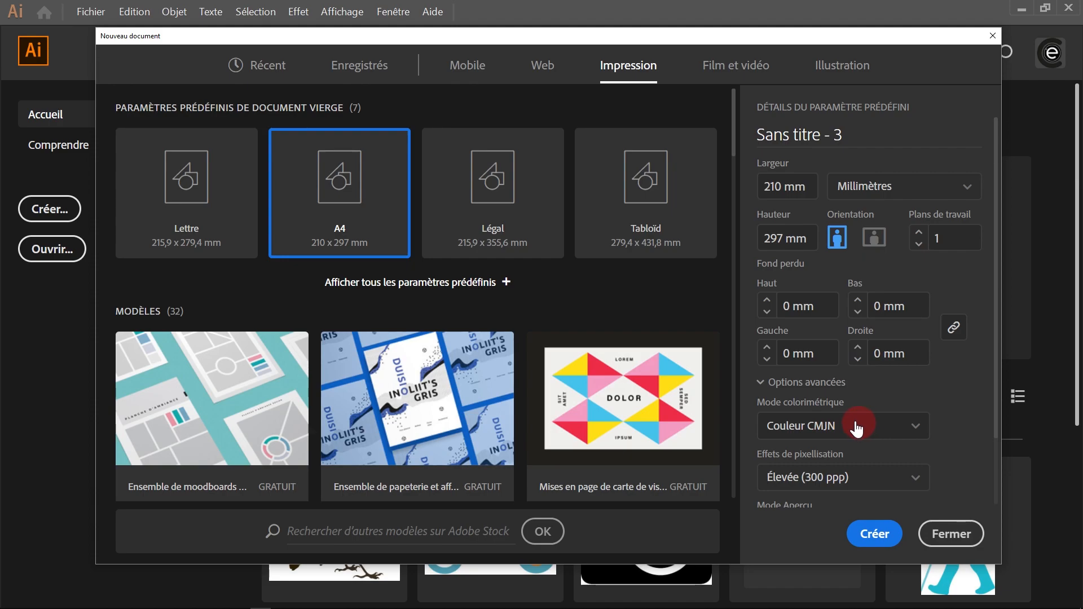
Create an A4 portrait print document of 210 x 297 mm in RVB colour mode.
{"action": "left_click", "coordinate": [793, 384]}
{"action": "left_click", "coordinate": [793, 384]}
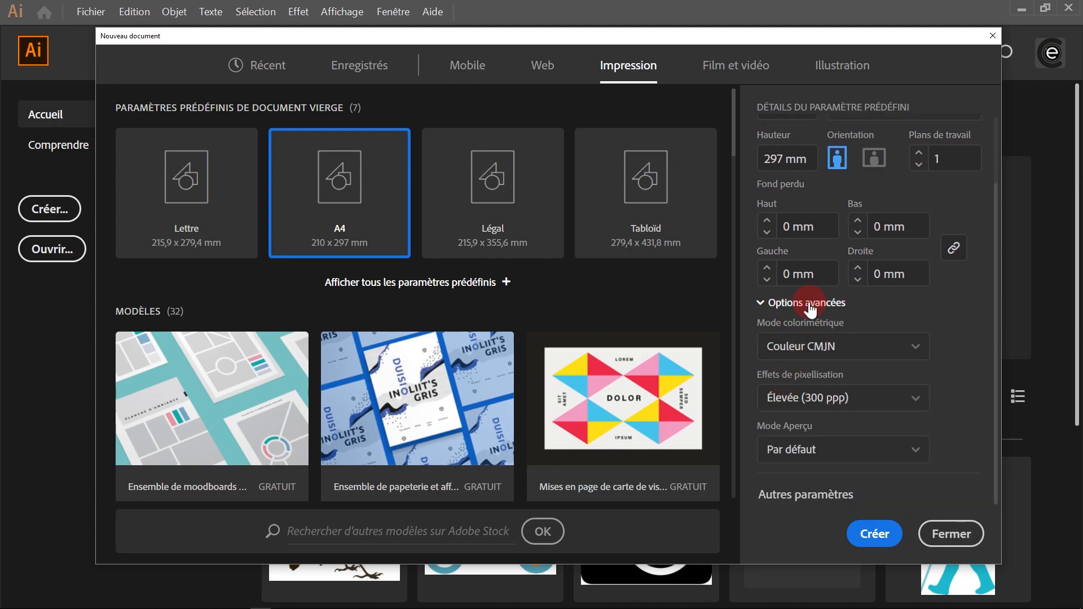
{"action": "left_click", "coordinate": [868, 353]}
{"action": "left_click", "coordinate": [810, 382]}
{"action": "left_click", "coordinate": [873, 533]}
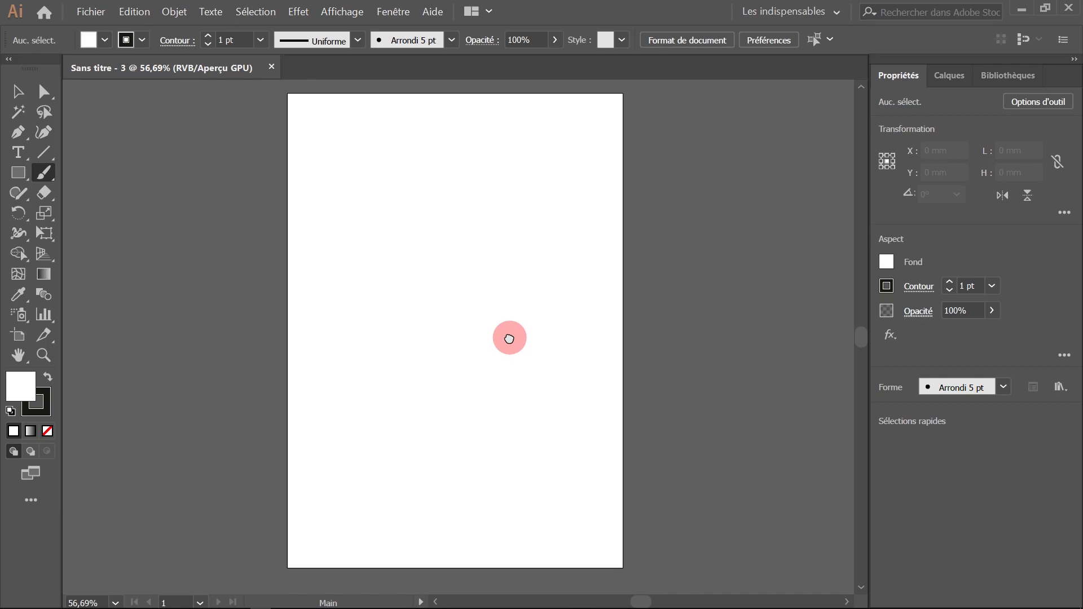
Activate the Paintbrush tool (Pinceau) and check that the Contrôle and Propriétés panels are enabled.
{"action": "left_click", "coordinate": [41, 171]}
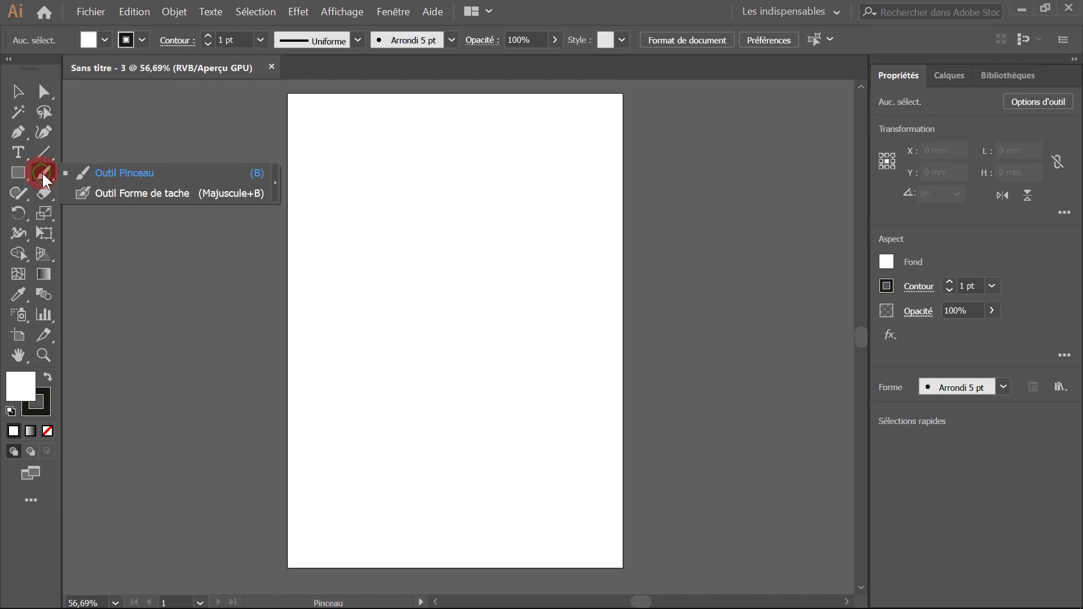
{"action": "left_click", "coordinate": [102, 179]}
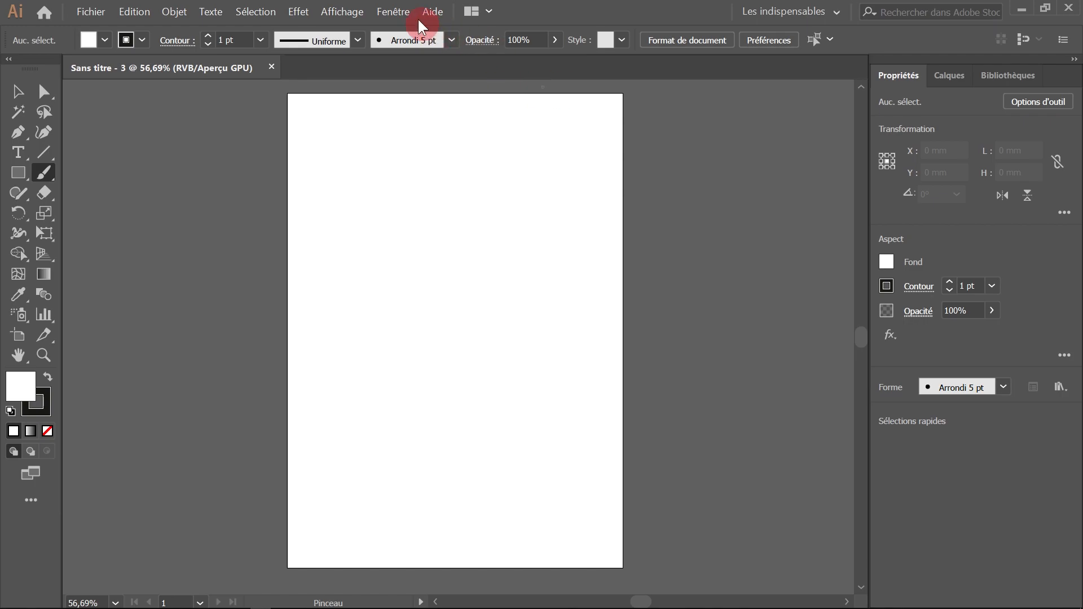
{"action": "left_click", "coordinate": [398, 19]}
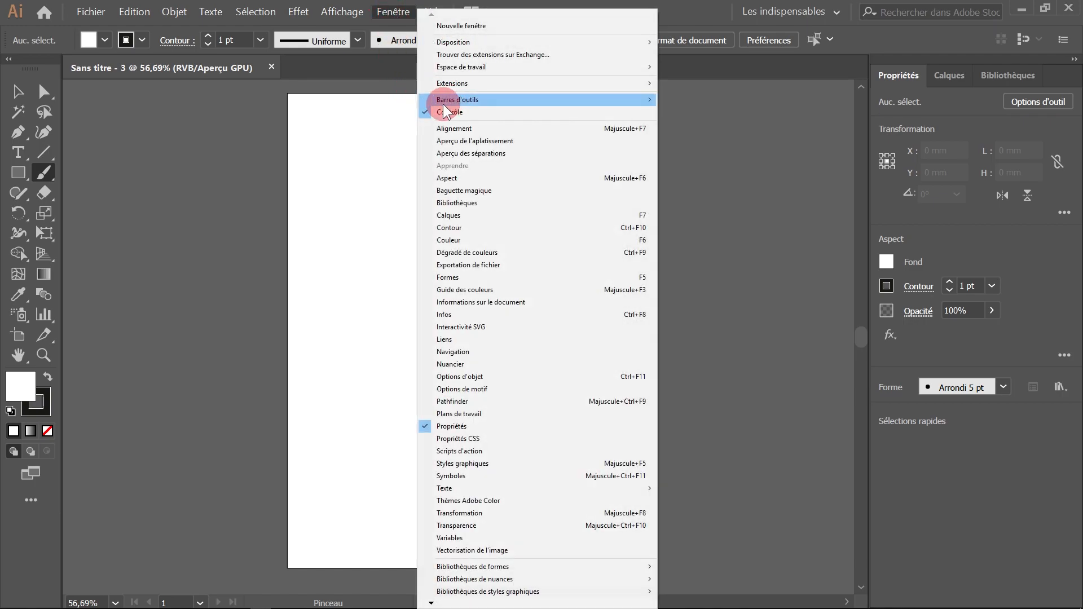
{"action": "left_click", "coordinate": [558, 112]}
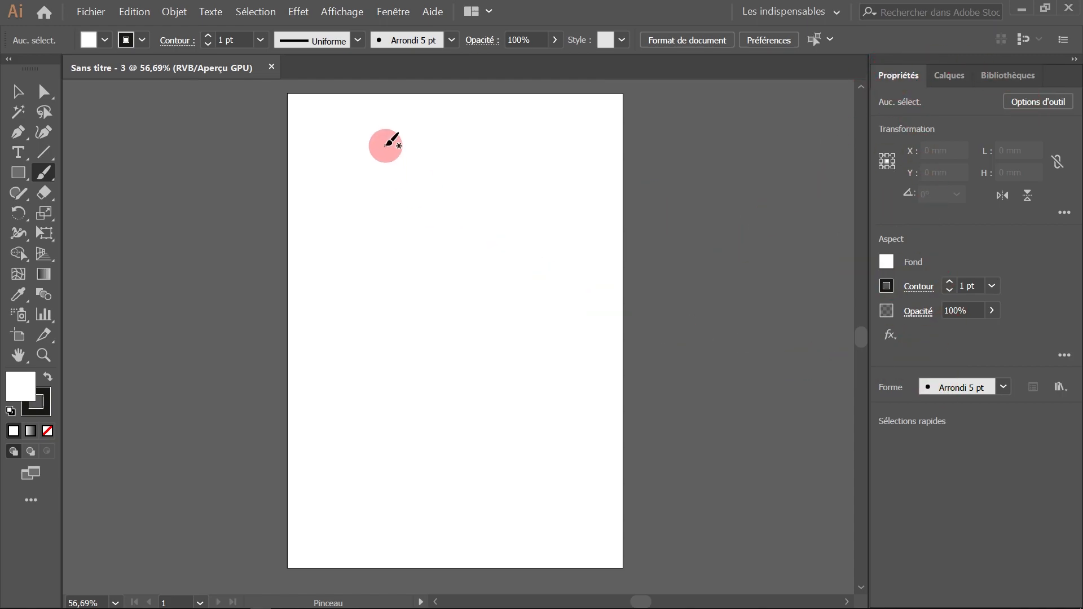
{"action": "left_click", "coordinate": [400, 12]}
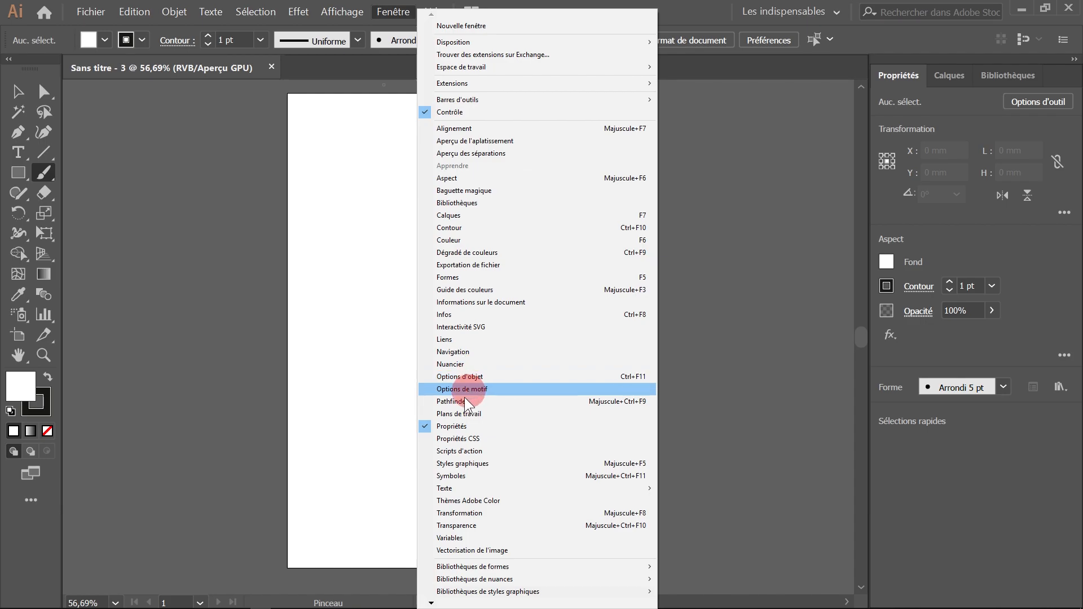
{"action": "left_click", "coordinate": [463, 427]}
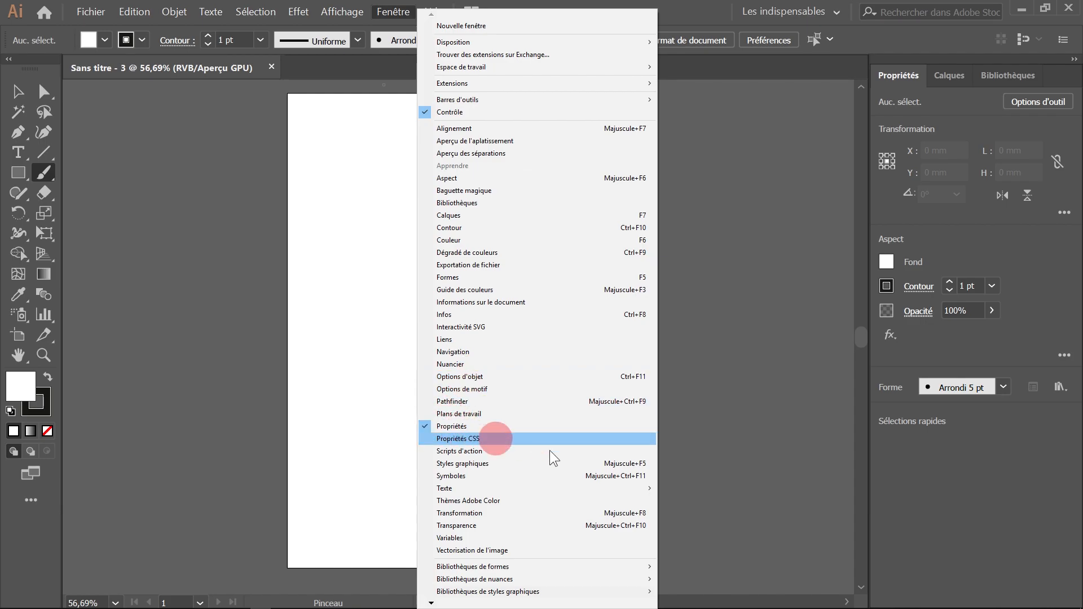
Load the Artistiques_Encre brush library, choose the rounded, tapered black brush second from the end, and close the library.
{"action": "left_click", "coordinate": [1004, 388]}
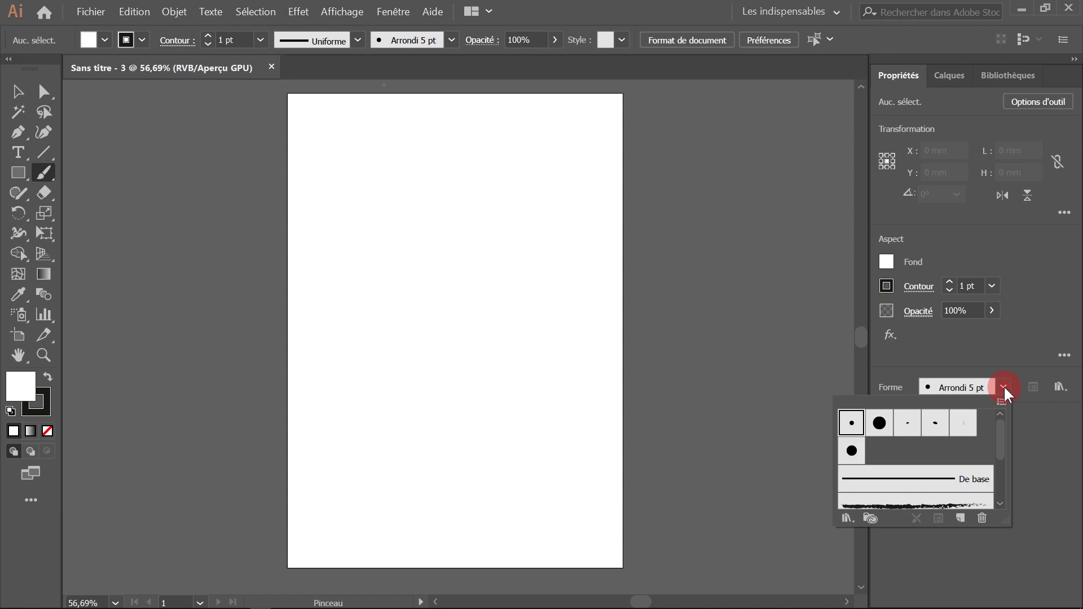
{"action": "left_click", "coordinate": [846, 516]}
{"action": "mouse_move", "coordinate": [887, 385]}
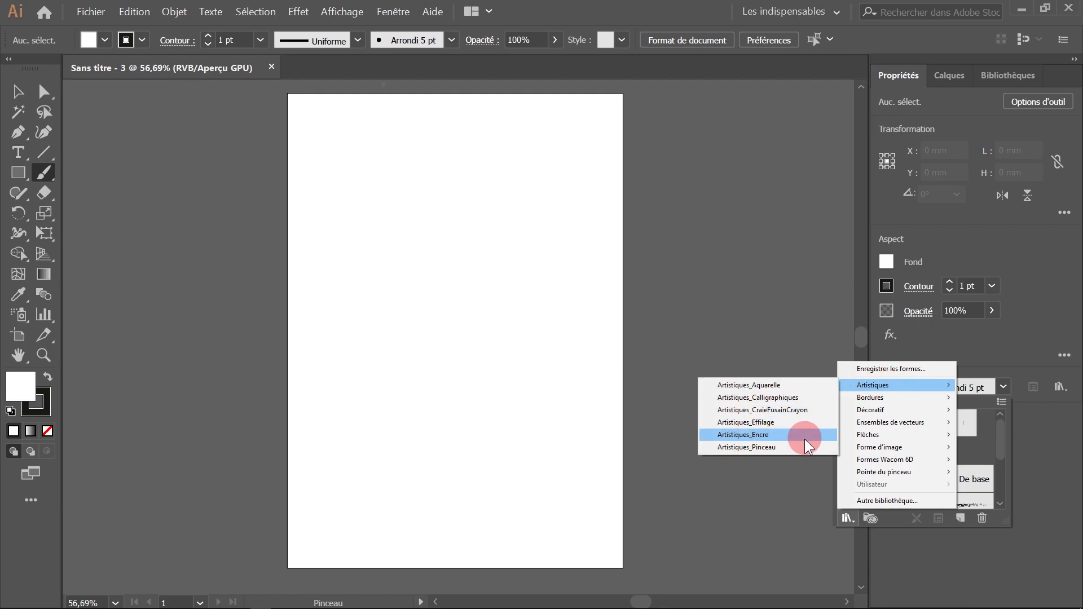
{"action": "left_click", "coordinate": [762, 435]}
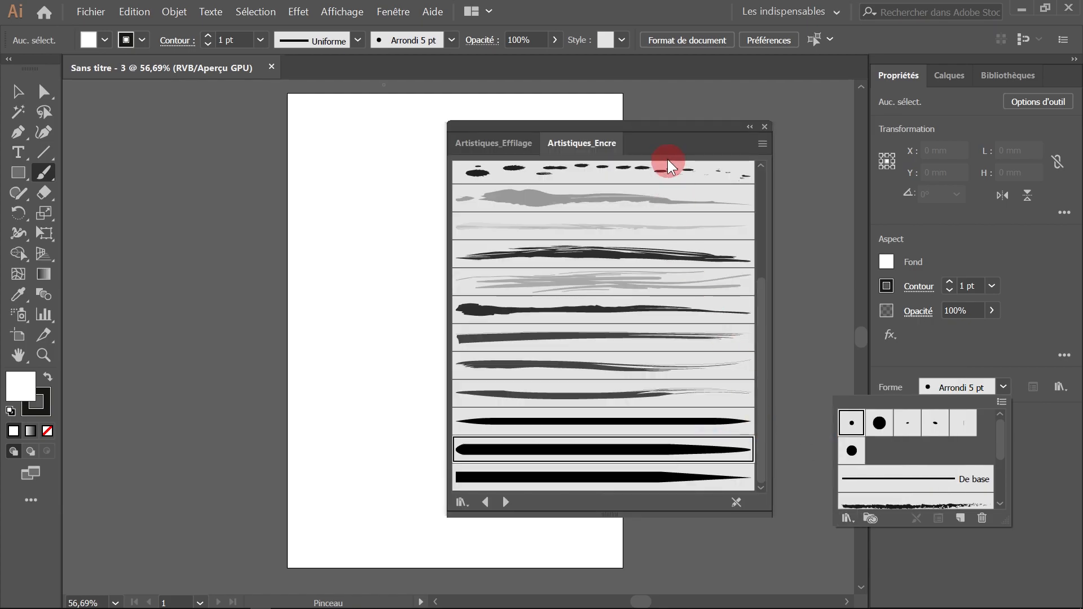
{"action": "left_click", "coordinate": [662, 129]}
{"action": "mouse_move", "coordinate": [765, 506]}
{"action": "left_mouse_down"}
{"action": "mouse_move", "coordinate": [795, 525]}
{"action": "mouse_move", "coordinate": [787, 501]}
{"action": "left_mouse_up"}
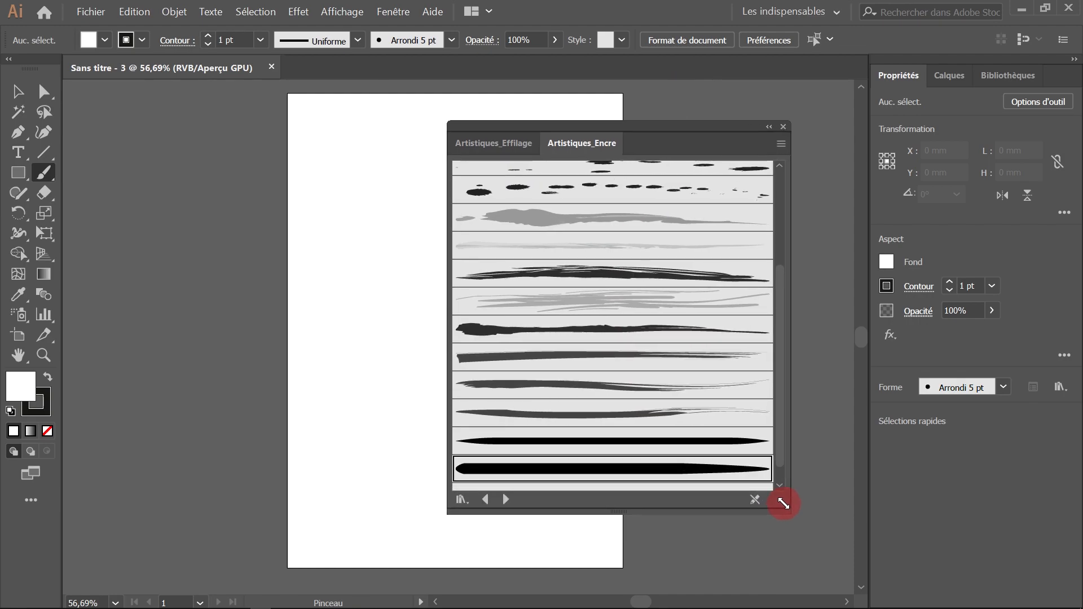
{"action": "mouse_move", "coordinate": [783, 331]}
{"action": "left_mouse_down"}
{"action": "mouse_move", "coordinate": [787, 181]}
{"action": "mouse_move", "coordinate": [788, 357]}
{"action": "left_mouse_up"}
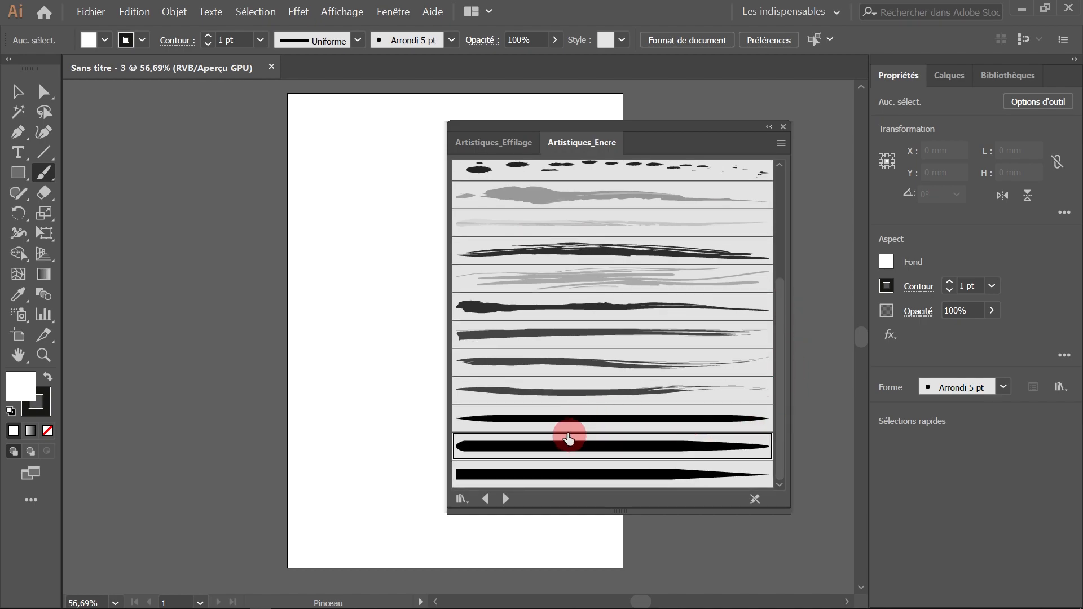
{"action": "left_click", "coordinate": [514, 452]}
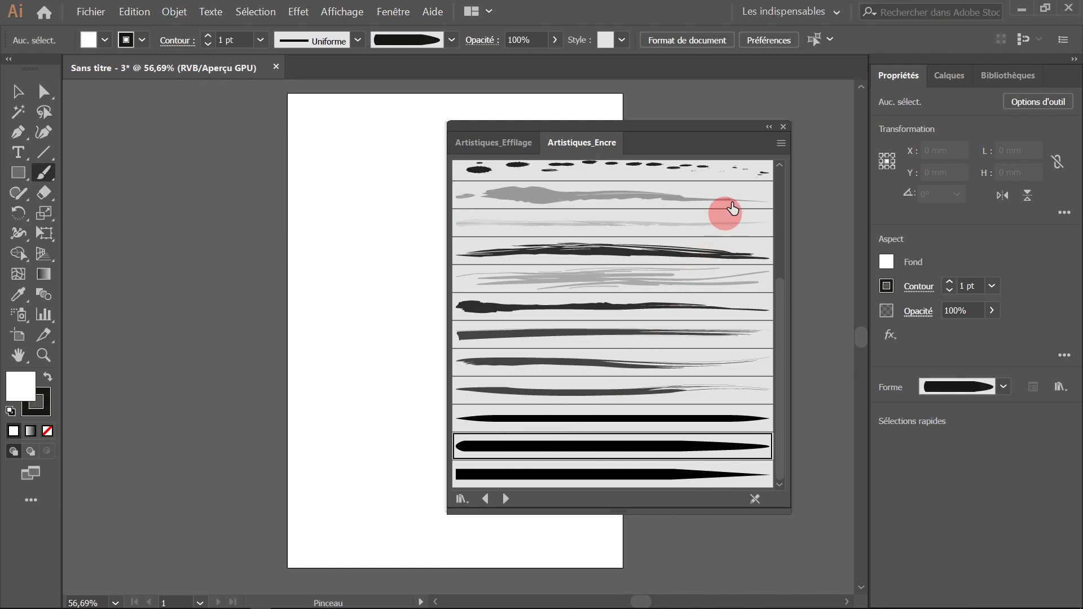
{"action": "left_click", "coordinate": [784, 126]}
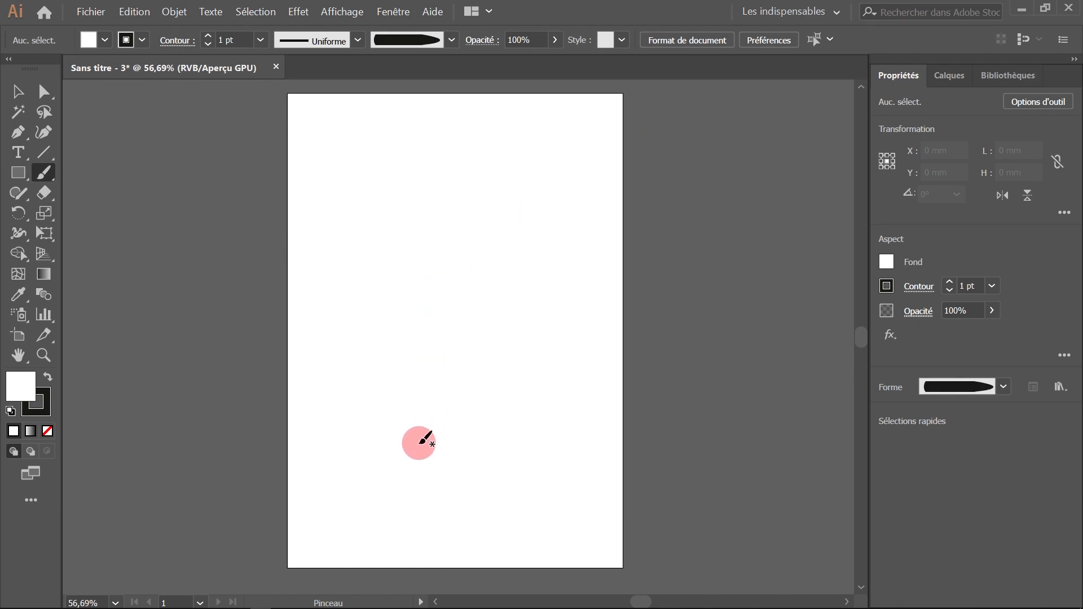
Paint a wavy vertical test stroke in the middle of the artboard and undo it.
{"action": "mouse_move", "coordinate": [418, 496]}
{"action": "left_mouse_down"}
{"action": "mouse_move", "coordinate": [468, 440]}
{"action": "mouse_move", "coordinate": [459, 205]}
{"action": "left_mouse_up"}
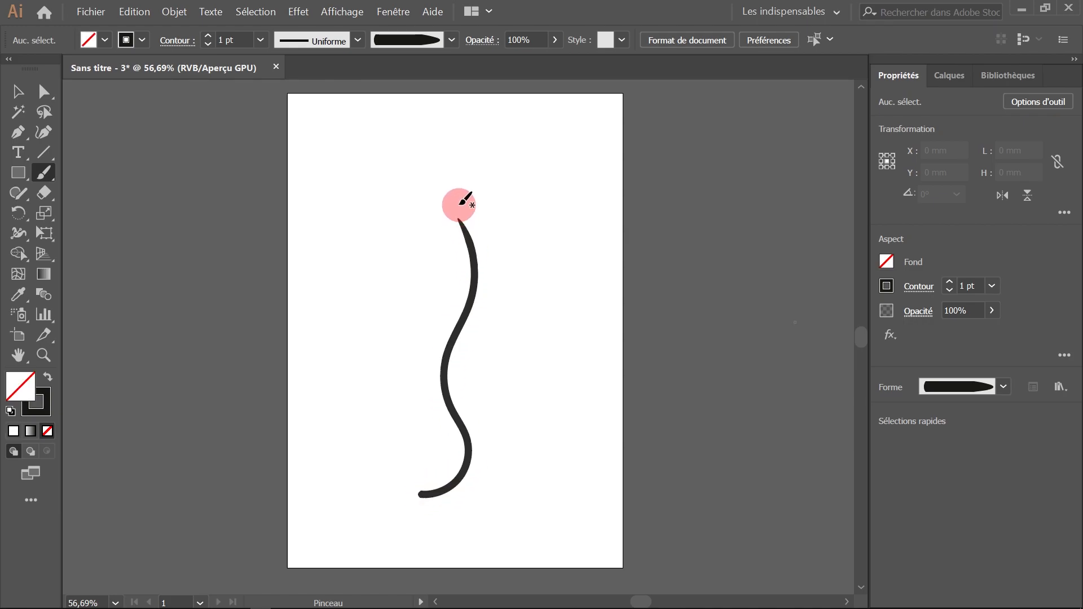
{"action": "key", "text": "ctrl+z"}
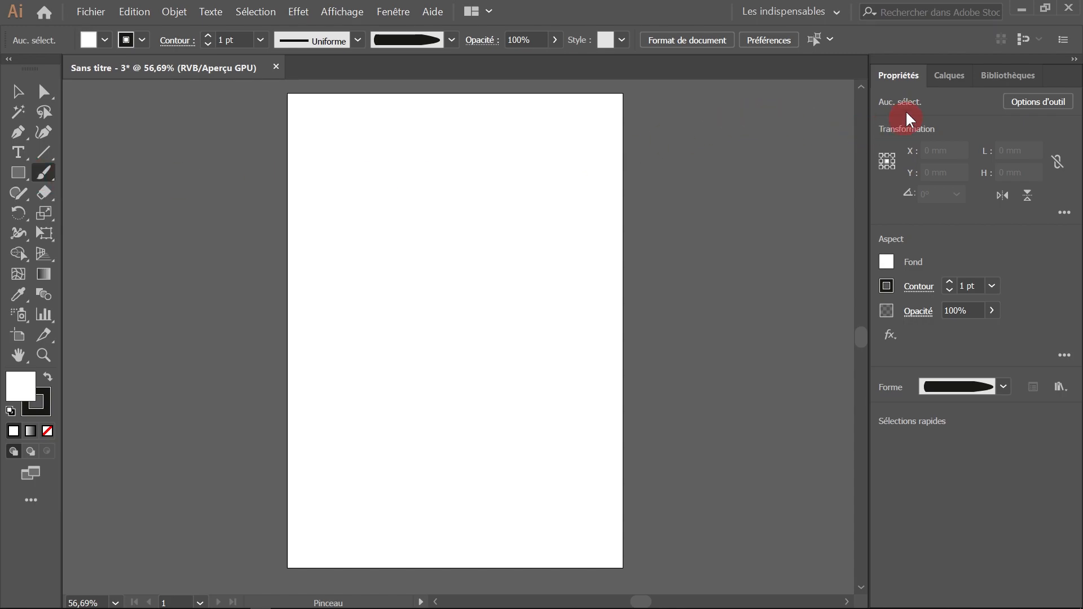
Confirm the Paintbrush tool options with fidelity at Arrondi and the fill, keep-selection and edit-path options off.
{"action": "left_click", "coordinate": [1033, 101]}
{"action": "left_click_drag", "start_coordinate": [225, 10], "coordinate": [372, 127]}
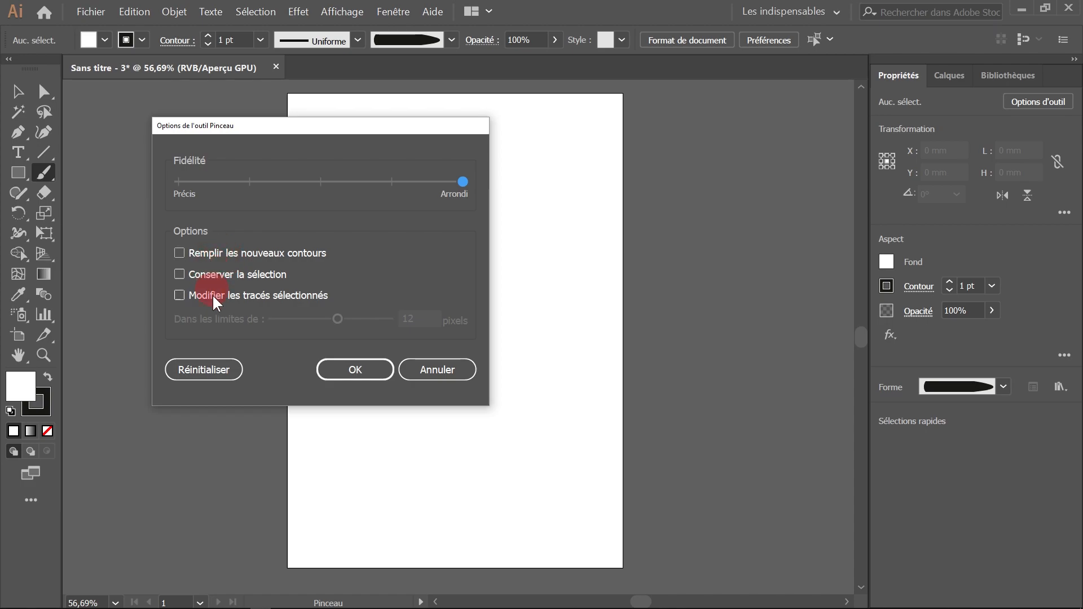
{"action": "left_click", "coordinate": [359, 372]}
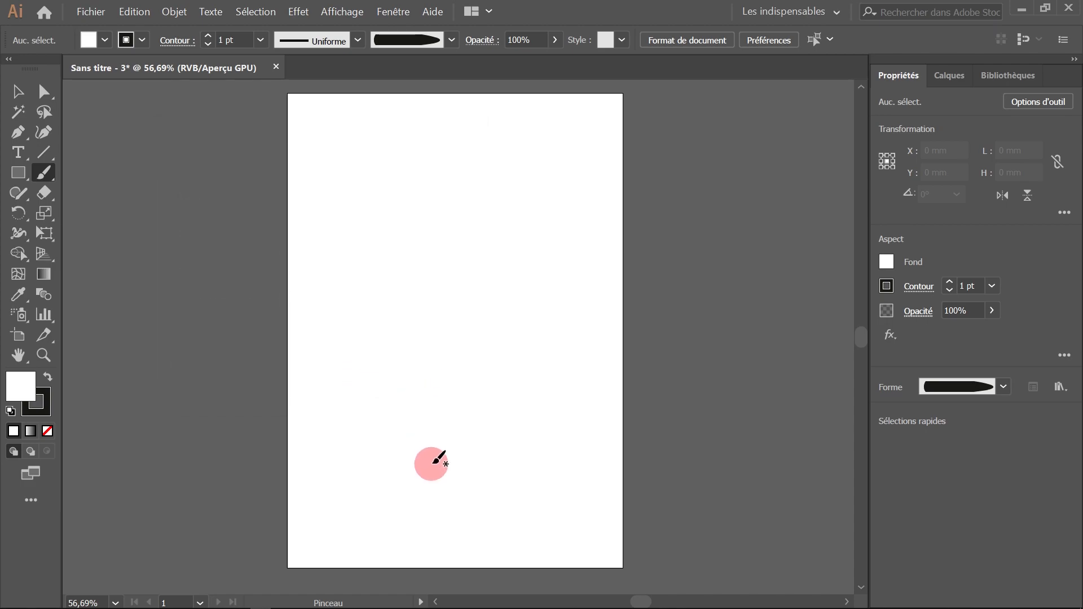
Paint a wavy vertical test stroke at 1 pt, and a second one beside it with the stroke weight set to 3 pt.
{"action": "mouse_move", "coordinate": [434, 465]}
{"action": "left_mouse_down"}
{"action": "mouse_move", "coordinate": [457, 449]}
{"action": "mouse_move", "coordinate": [461, 385]}
{"action": "mouse_move", "coordinate": [435, 328]}
{"action": "mouse_move", "coordinate": [461, 188]}
{"action": "left_mouse_up"}
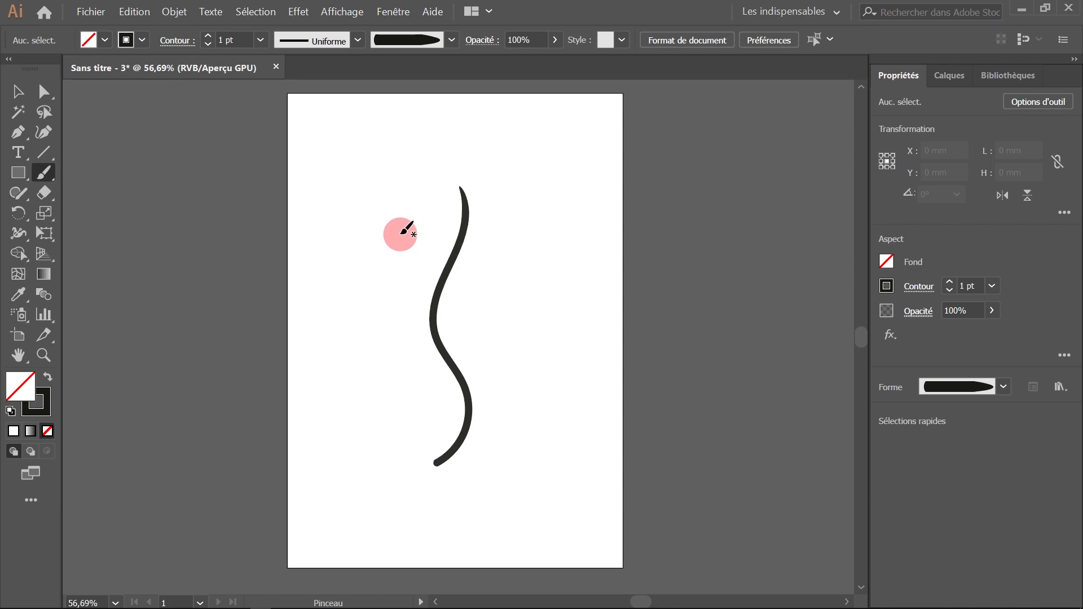
{"action": "left_click", "coordinate": [208, 36]}
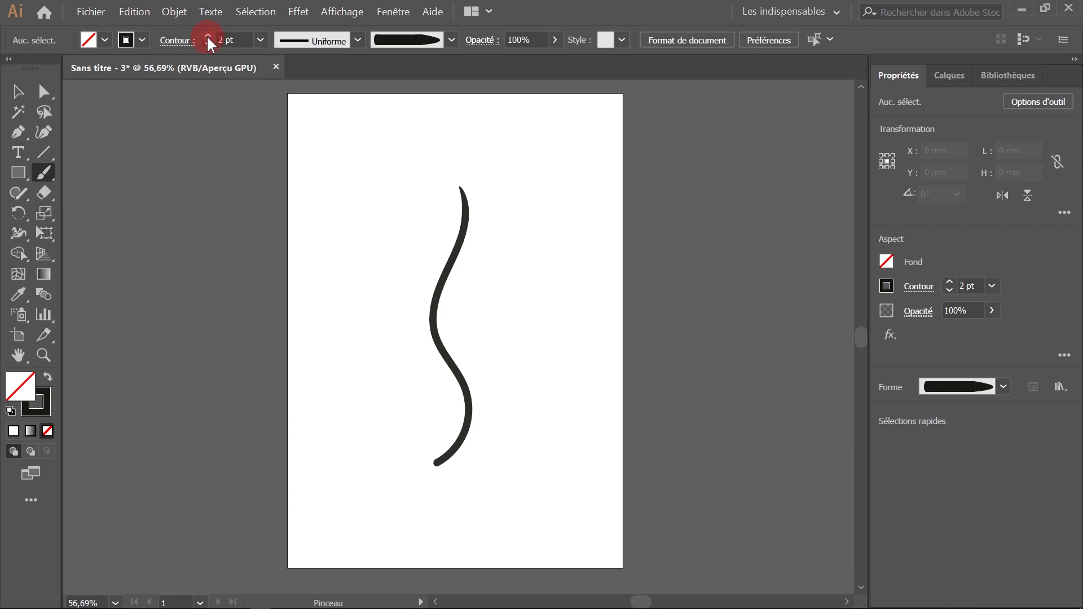
{"action": "left_click", "coordinate": [208, 36]}
{"action": "left_click_drag", "start_coordinate": [376, 467], "coordinate": [395, 178]}
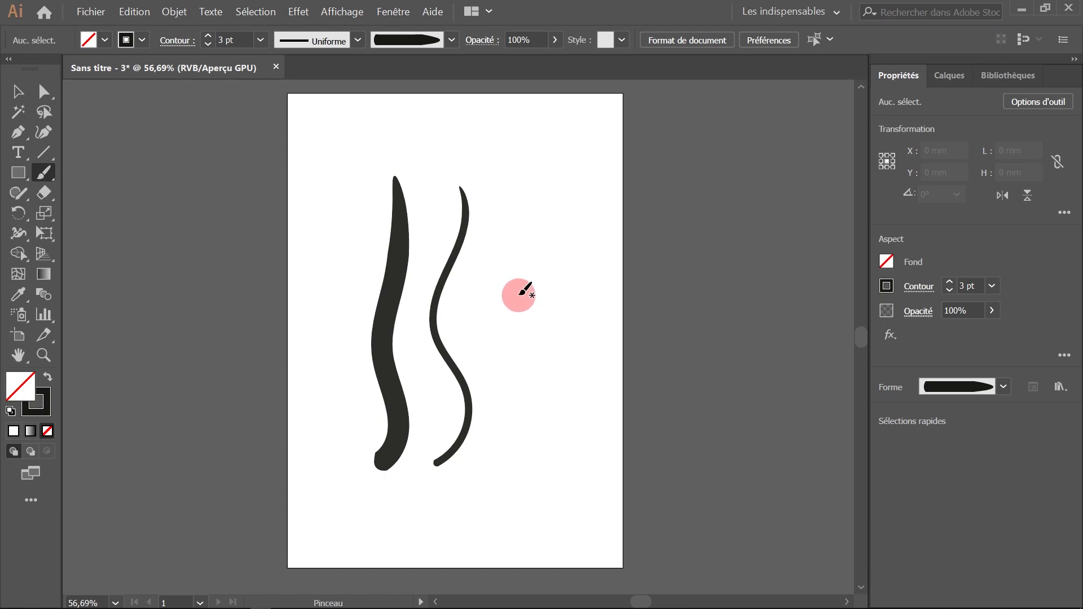
Apply the triangular width profile to the stroke and paint a third wavy vertical test stroke.
{"action": "left_click", "coordinate": [357, 40]}
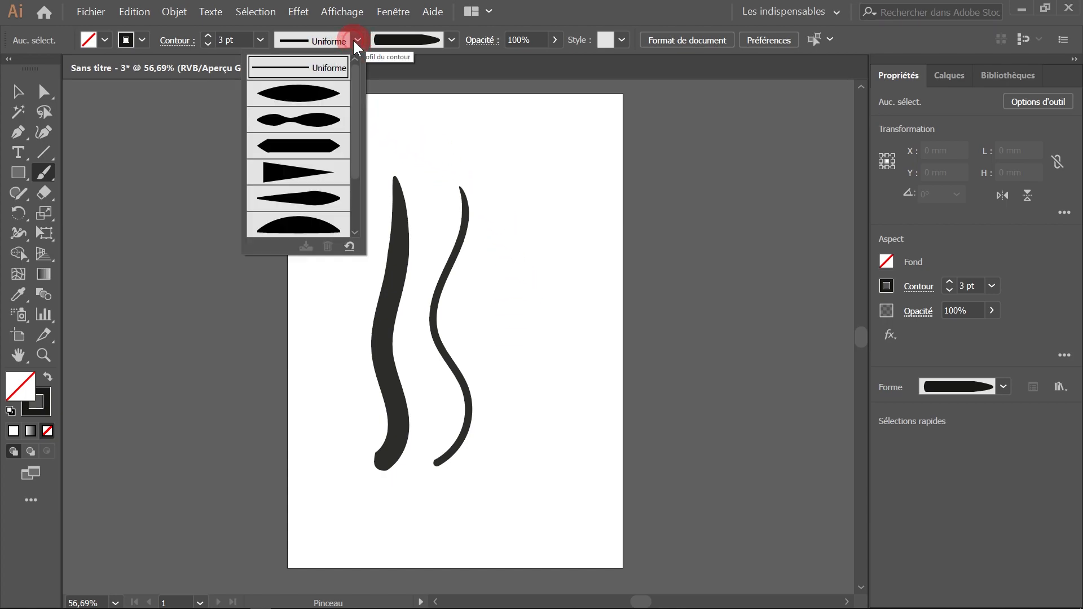
{"action": "left_click", "coordinate": [284, 174]}
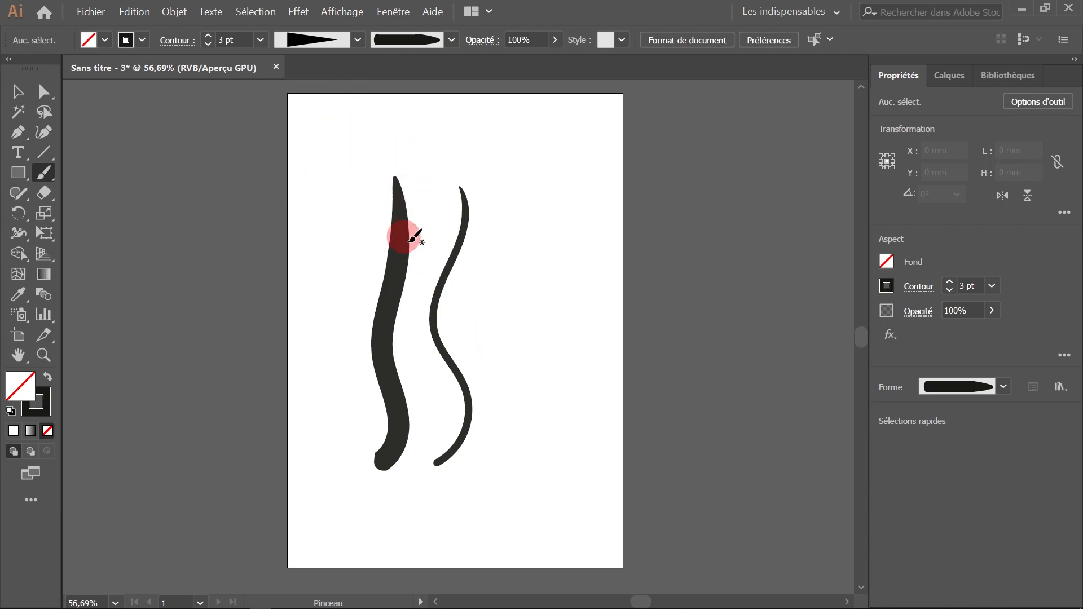
{"action": "mouse_move", "coordinate": [513, 454]}
{"action": "left_mouse_down"}
{"action": "mouse_move", "coordinate": [543, 416]}
{"action": "mouse_move", "coordinate": [518, 332]}
{"action": "mouse_move", "coordinate": [545, 201]}
{"action": "left_mouse_up"}
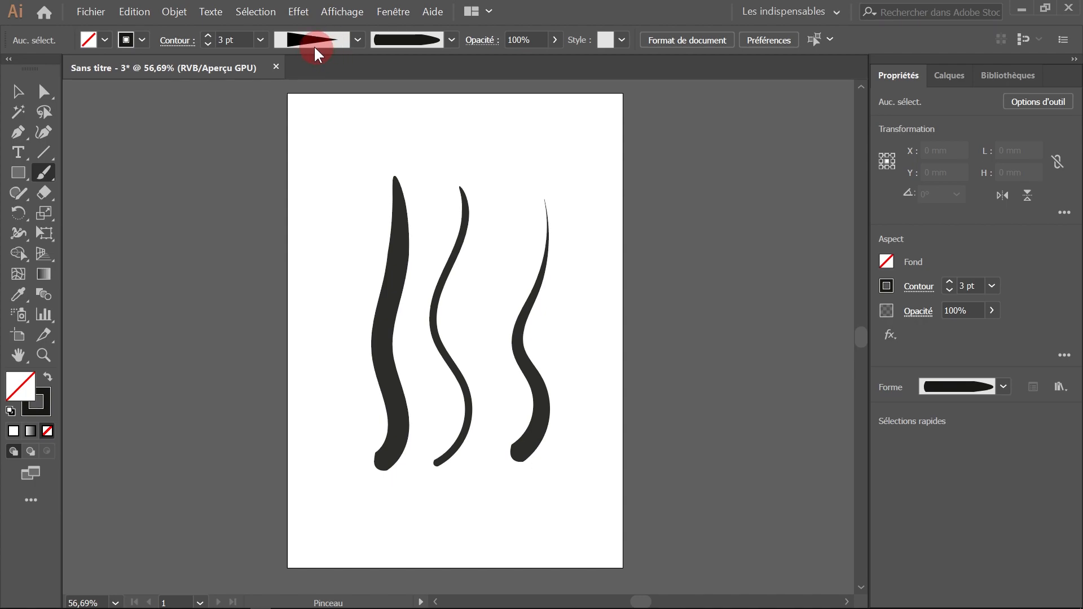
Undo the three test strokes to clear the artboard.
{"action": "key", "text": "ctrl+z"}
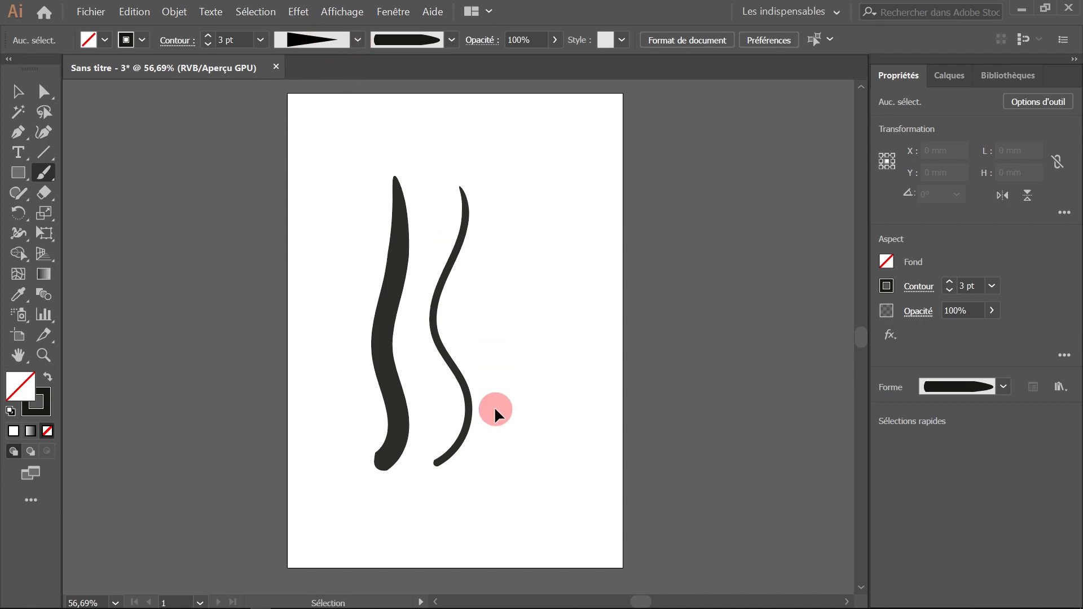
{"action": "key", "text": "ctrl+z"}
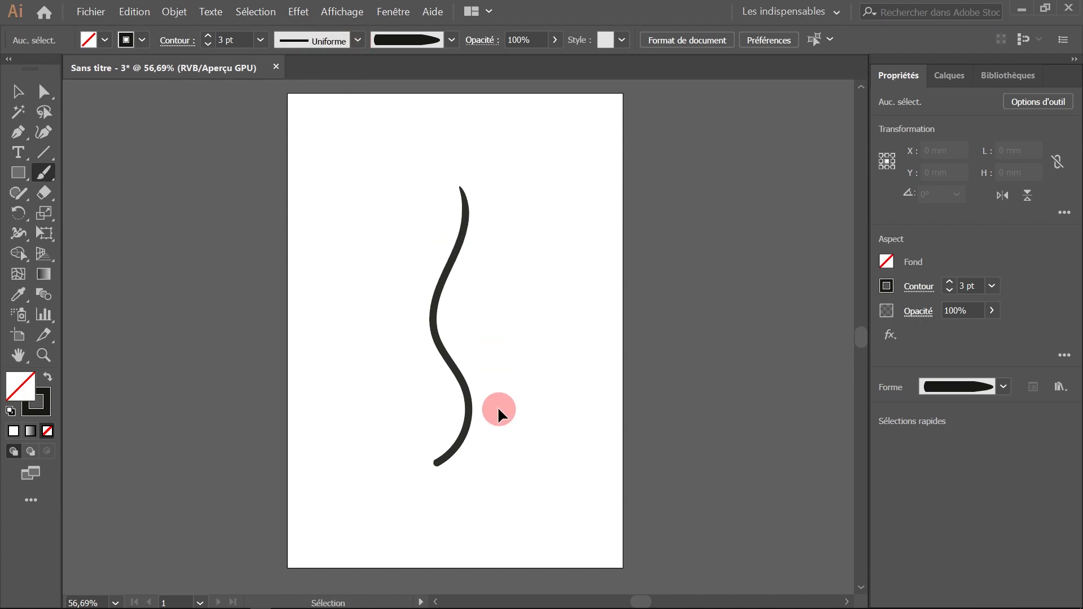
{"action": "key", "text": "ctrl+z"}
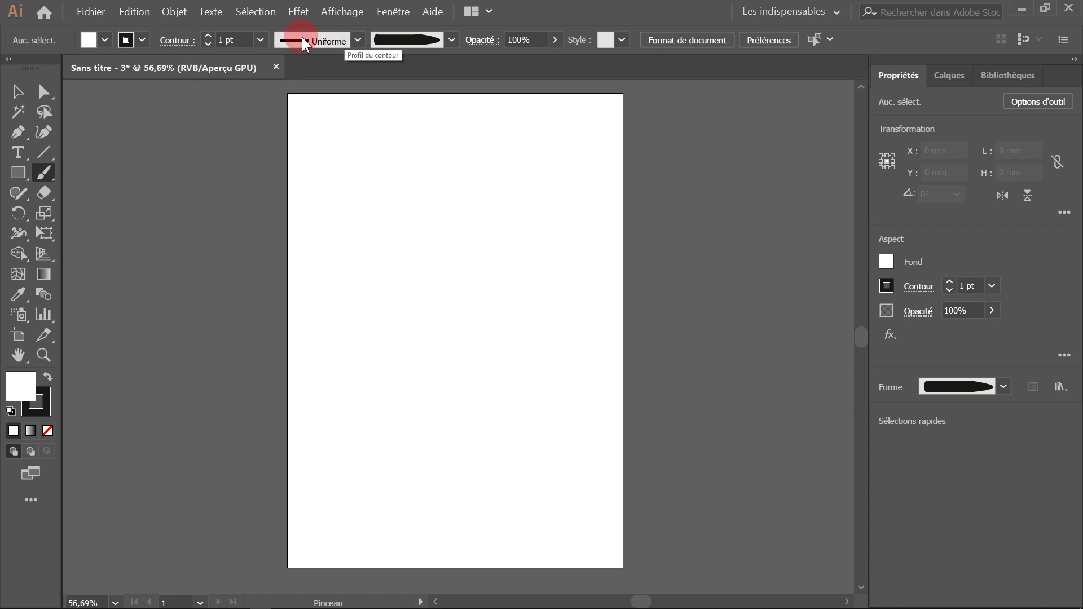
Set the stroke's width profile to the triangular shape that narrows to a point.
{"action": "left_click", "coordinate": [356, 39]}
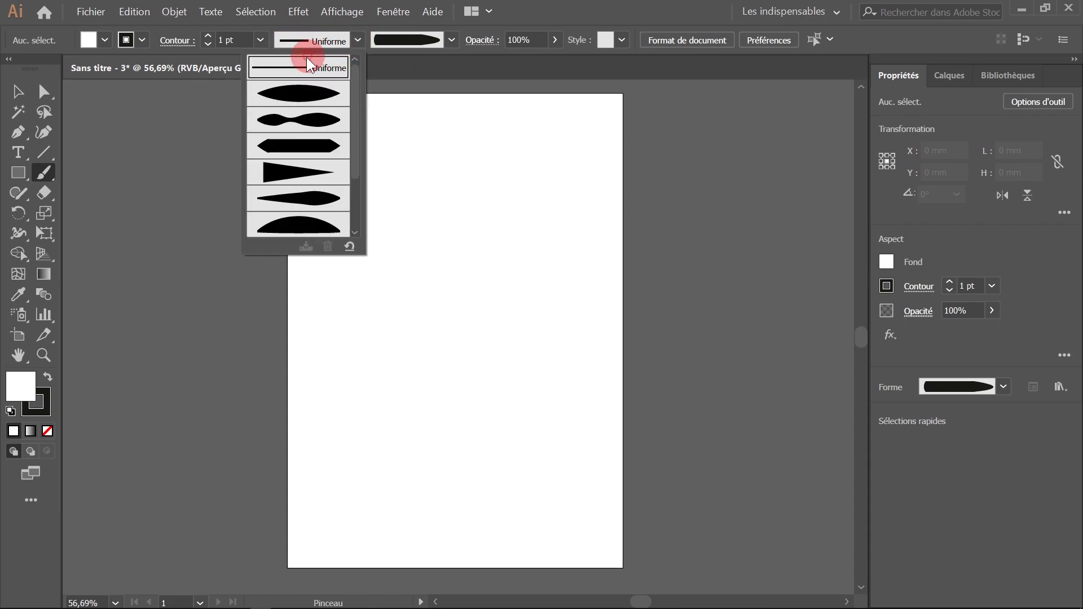
{"action": "left_click", "coordinate": [286, 170]}
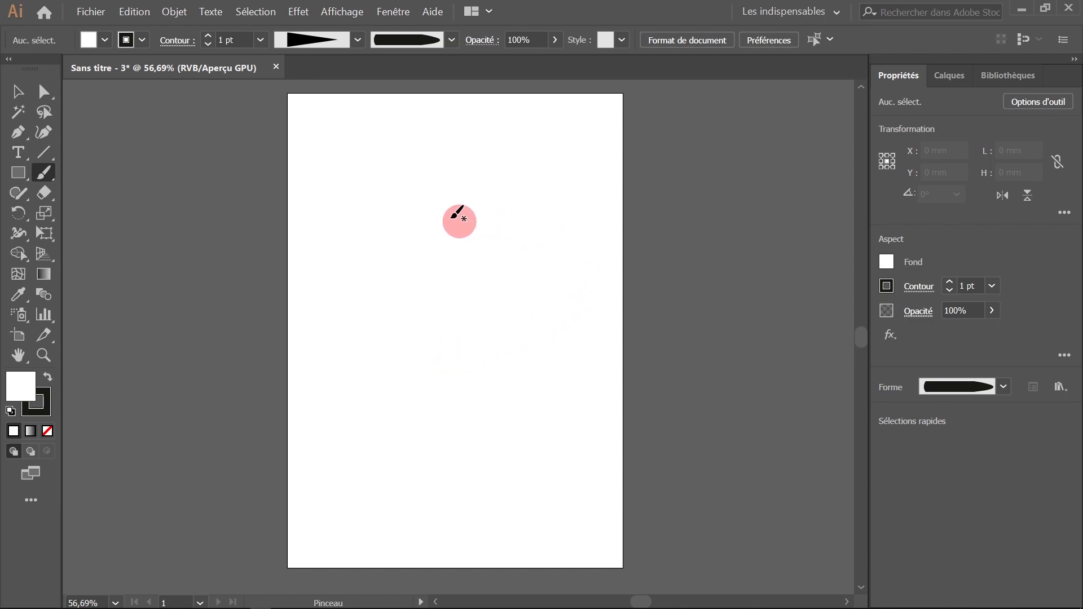
Show the Nuancier panel and place it over the artboard's upper right part.
{"action": "left_click", "coordinate": [395, 12]}
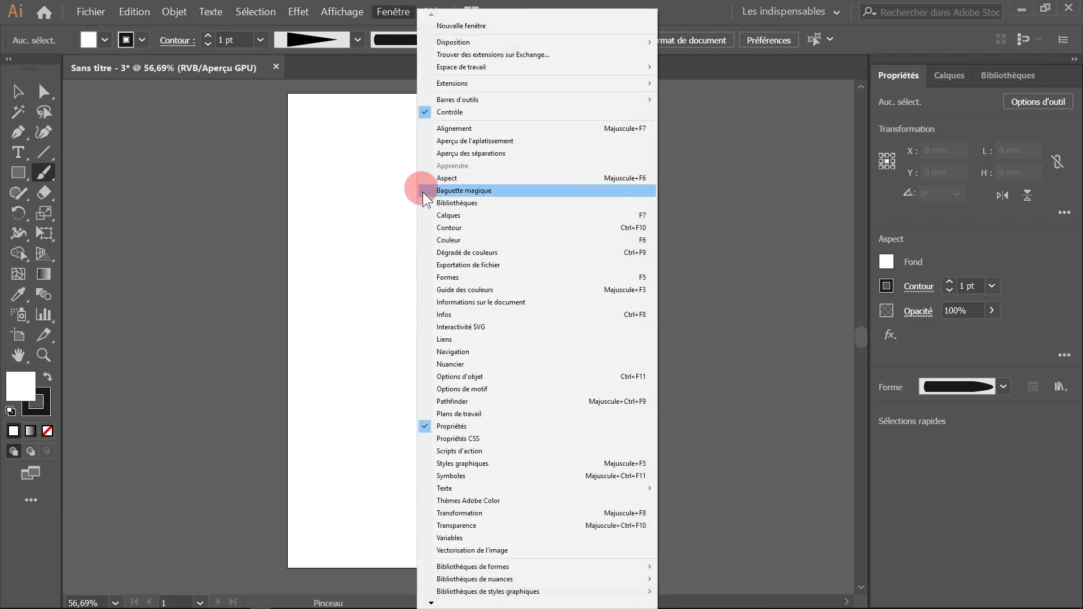
{"action": "left_click", "coordinate": [454, 364]}
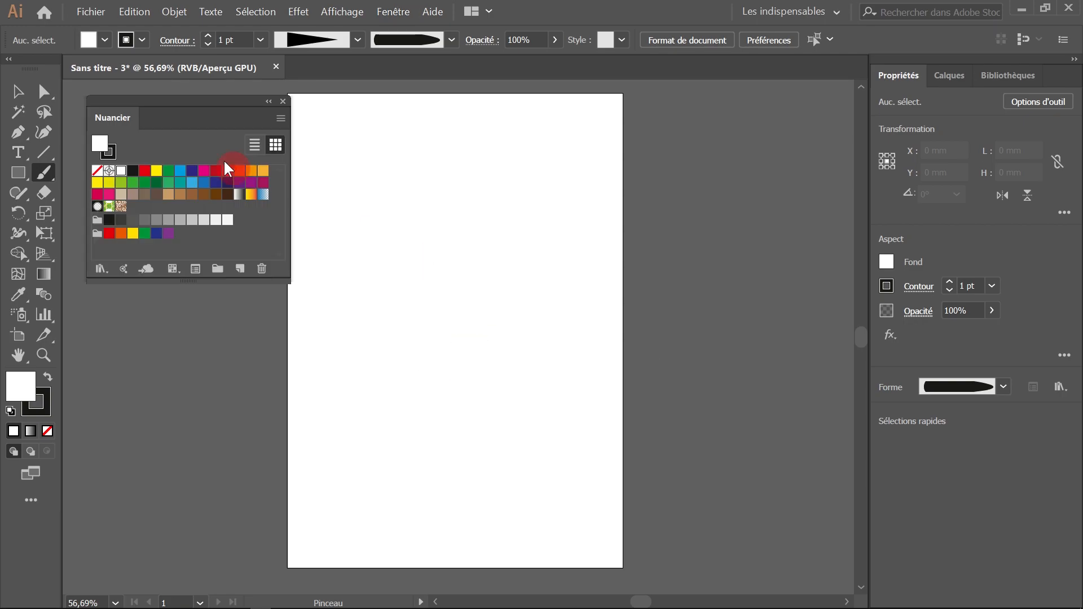
{"action": "left_click_drag", "start_coordinate": [203, 102], "coordinate": [657, 121]}
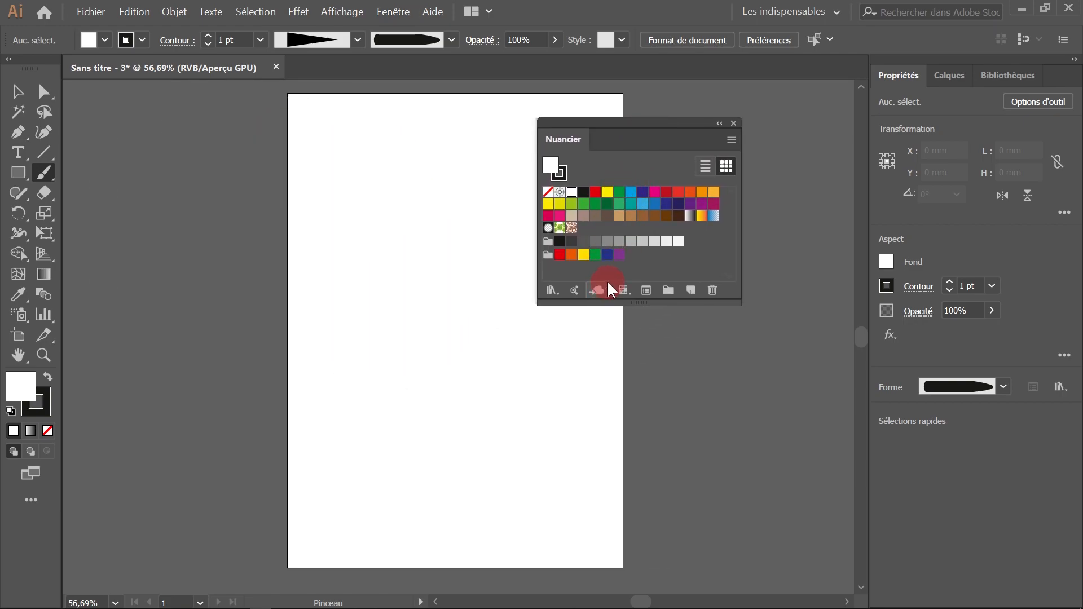
Delete all unused swatches from the Nuancier, along with the leftover orange colour group.
{"action": "left_click", "coordinate": [731, 141]}
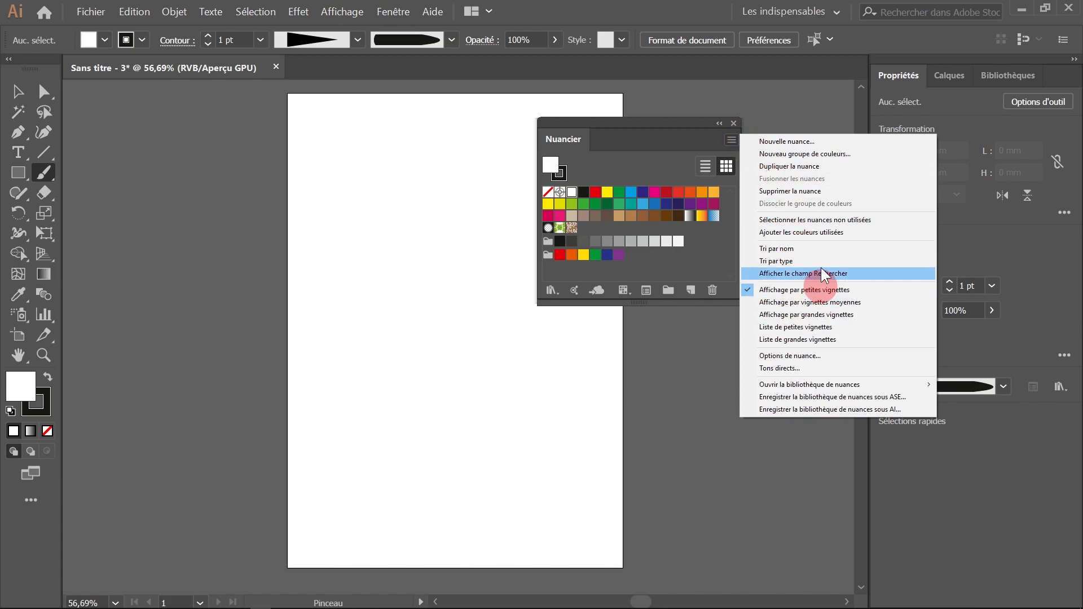
{"action": "left_click", "coordinate": [860, 221]}
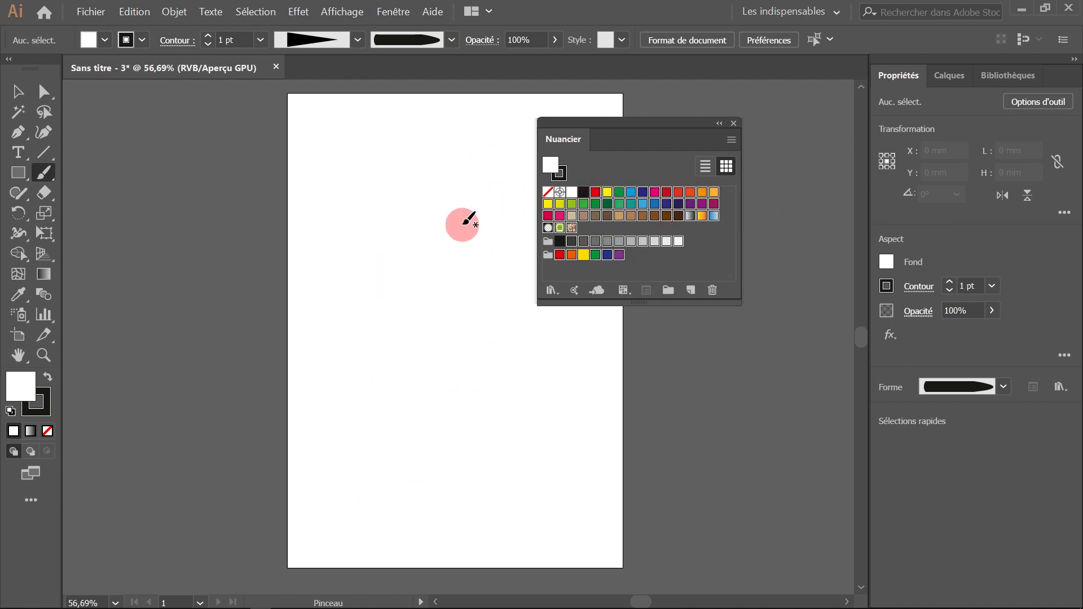
{"action": "left_click", "coordinate": [692, 290]}
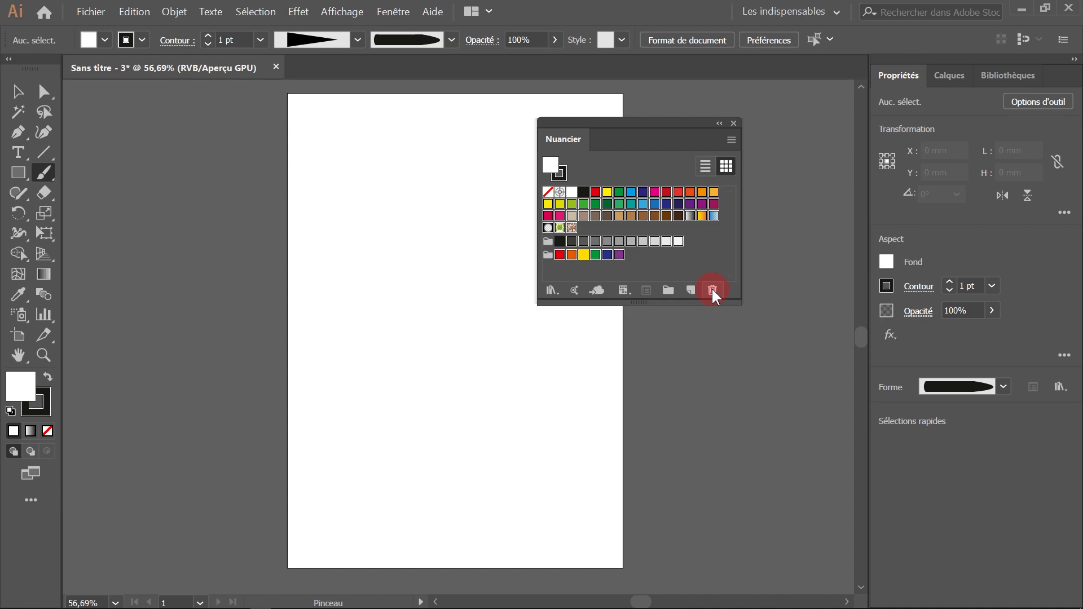
{"action": "left_click", "coordinate": [593, 336]}
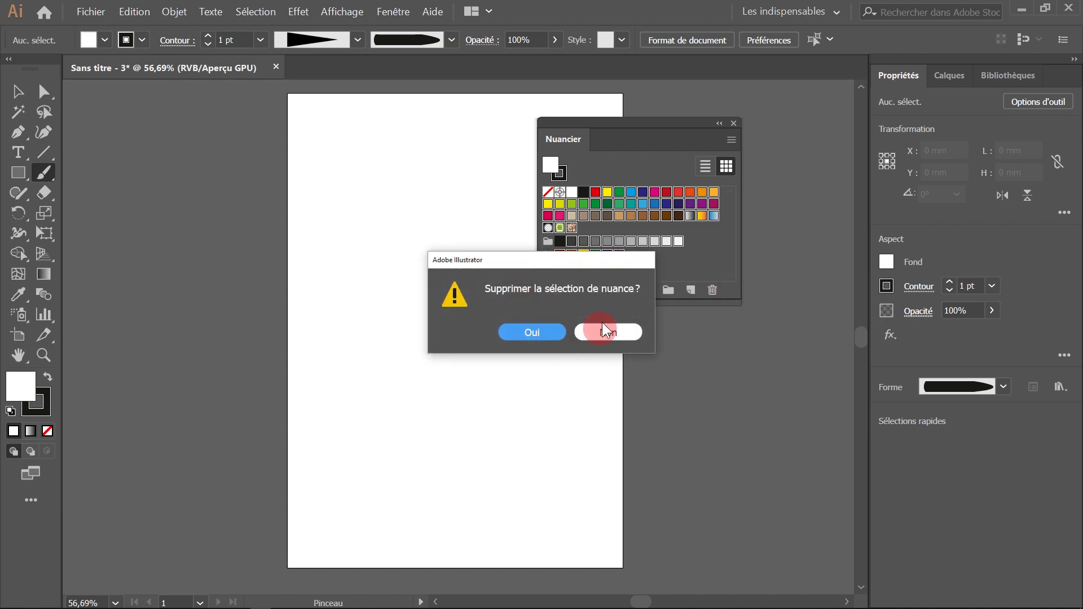
{"action": "left_click", "coordinate": [529, 332]}
{"action": "left_click", "coordinate": [561, 221]}
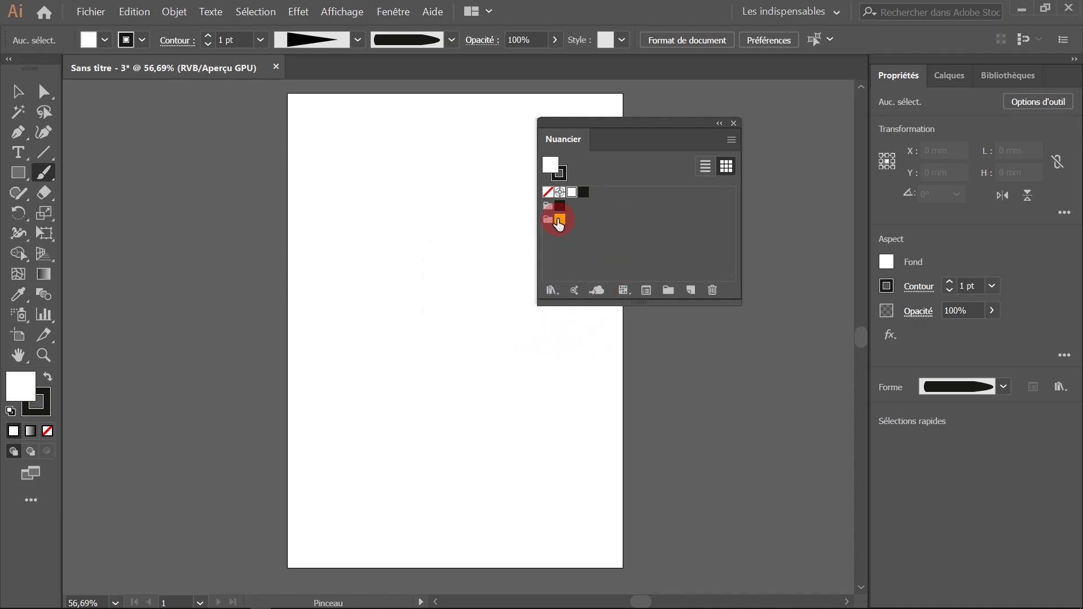
{"action": "left_click_drag", "start_coordinate": [547, 219], "coordinate": [712, 288]}
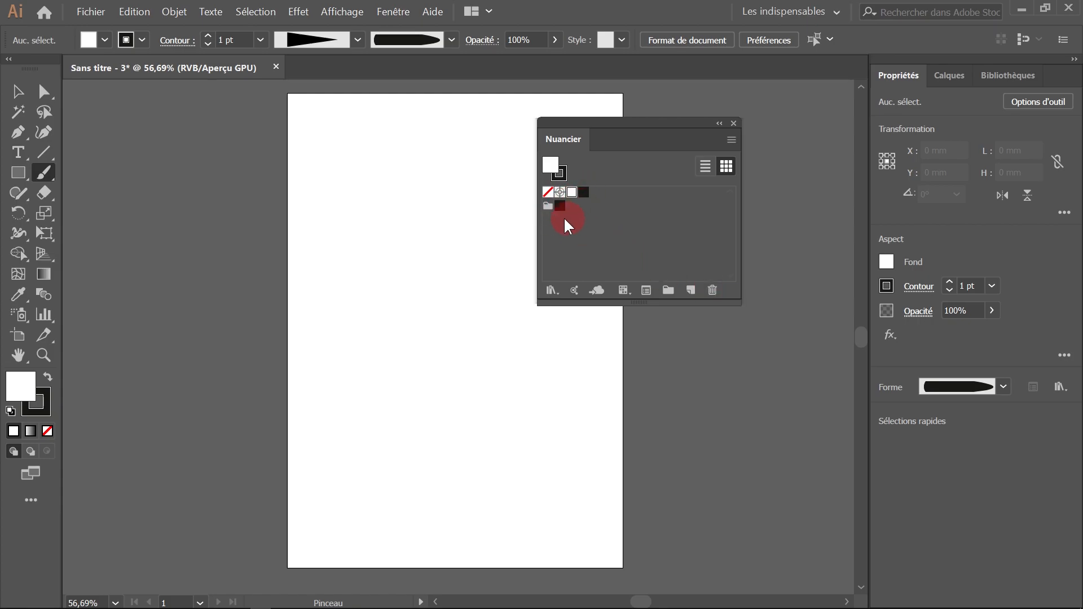
Show the Couleur and Guide des couleurs panels and arrange them as separate floating panels beside the Nuancier.
{"action": "left_click", "coordinate": [392, 12]}
{"action": "left_click", "coordinate": [466, 240]}
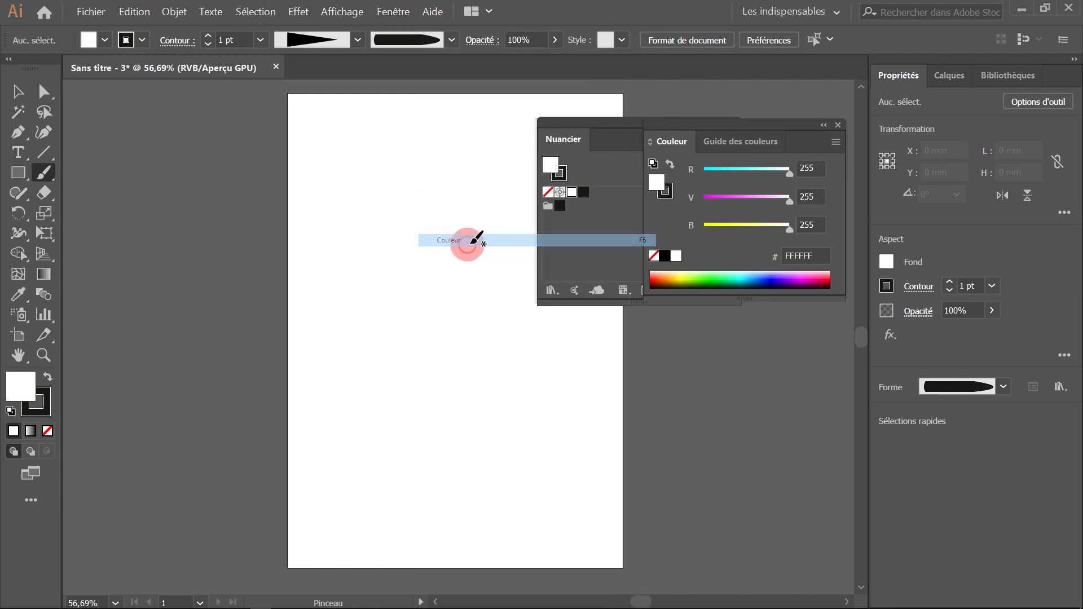
{"action": "left_click_drag", "start_coordinate": [359, 161], "coordinate": [357, 135]}
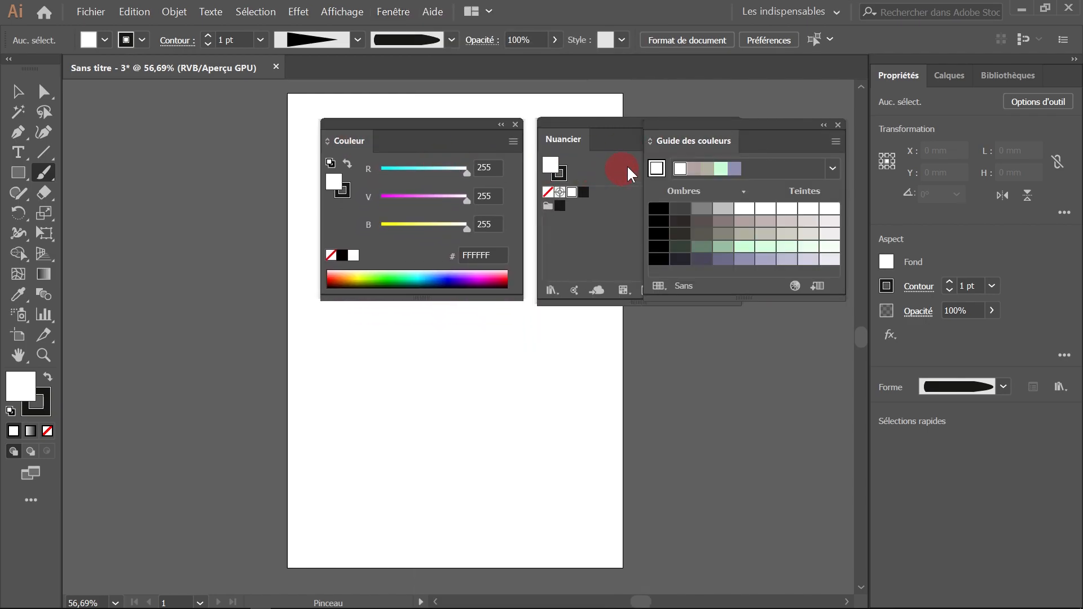
{"action": "left_click_drag", "start_coordinate": [752, 151], "coordinate": [411, 331]}
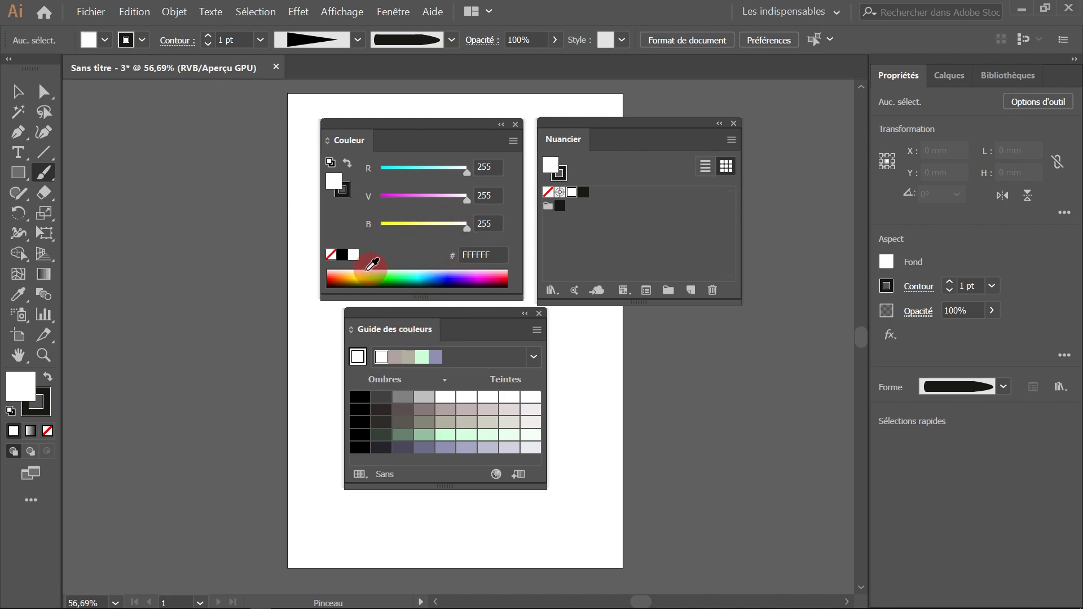
Set the fill to dark brown 733700 and keep the colour guide on its Teintes/Ombres display.
{"action": "left_click", "coordinate": [345, 280]}
{"action": "left_click_drag", "start_coordinate": [345, 281], "coordinate": [342, 283]}
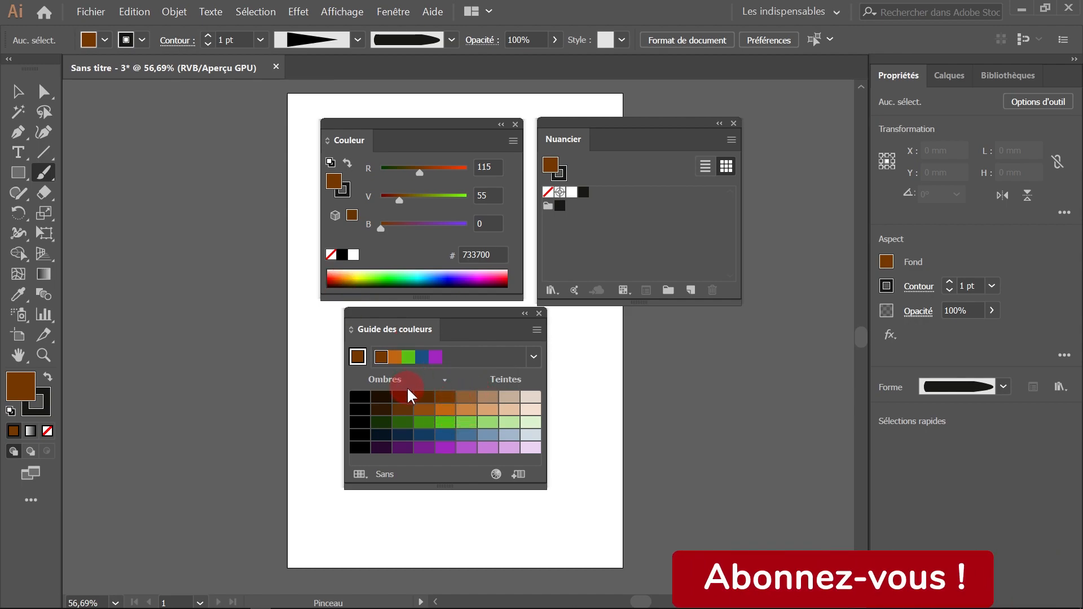
{"action": "left_click", "coordinate": [537, 331]}
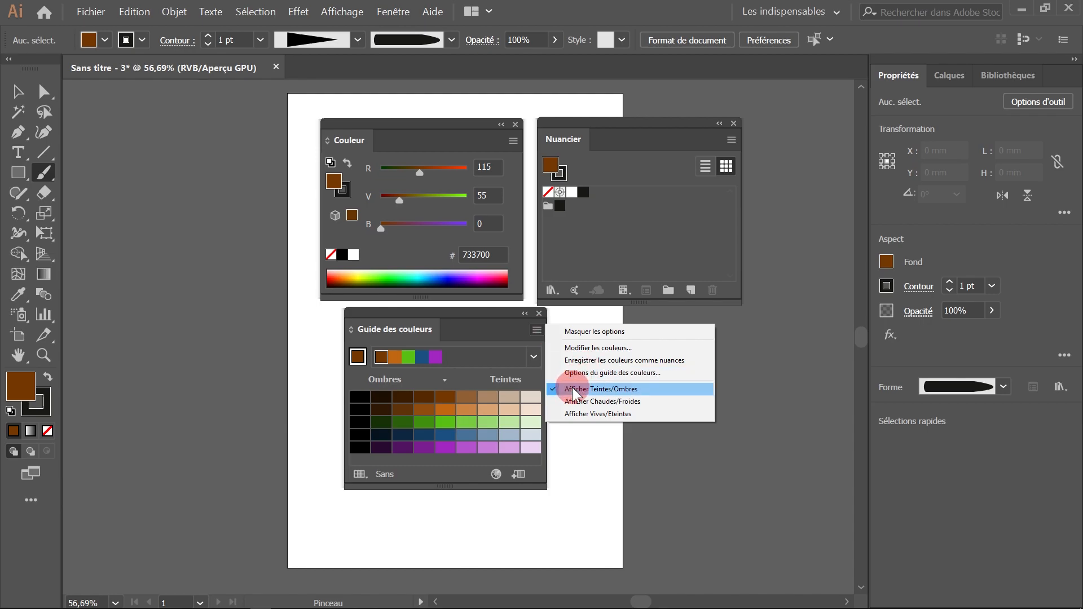
{"action": "left_click", "coordinate": [617, 395]}
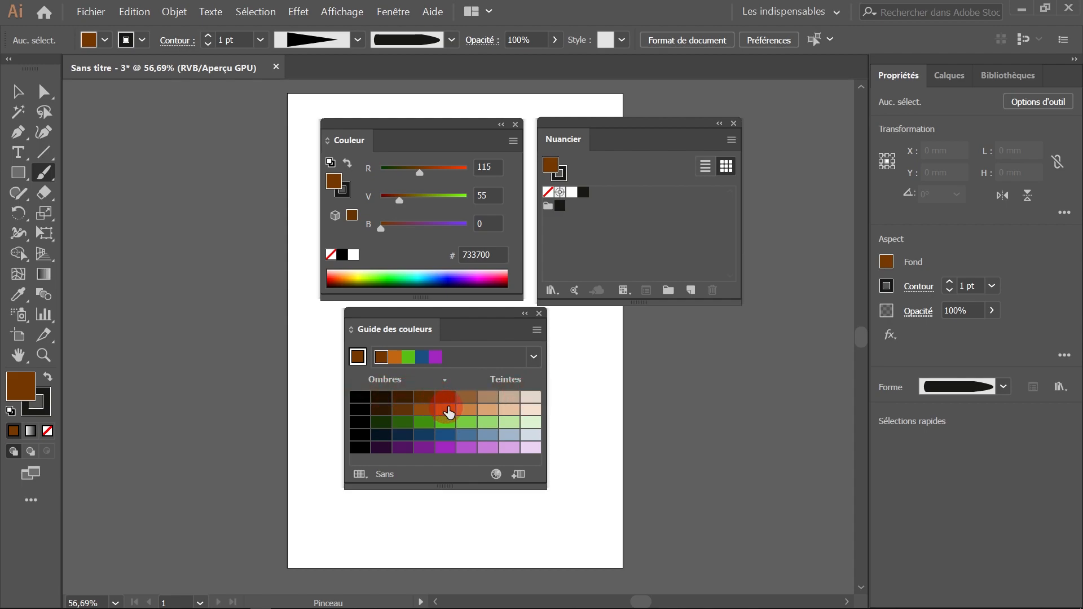
Save the dark brown and its next lighter tint from the colour guide as swatches.
{"action": "left_click", "coordinate": [445, 402]}
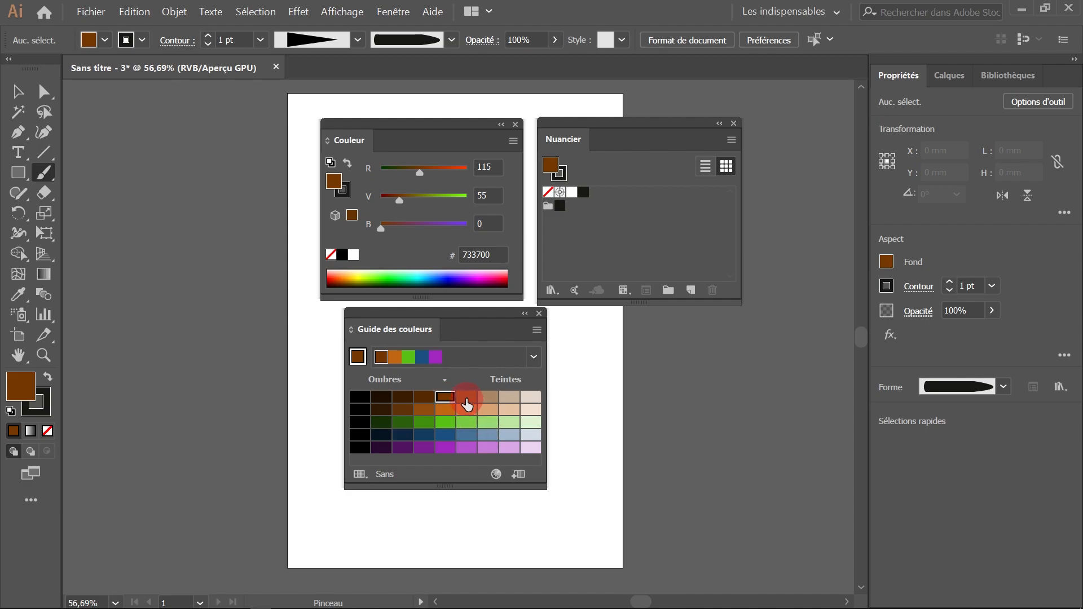
{"action": "left_click", "coordinate": [466, 398]}
{"action": "left_click", "coordinate": [442, 400]}
{"action": "left_click", "coordinate": [536, 327]}
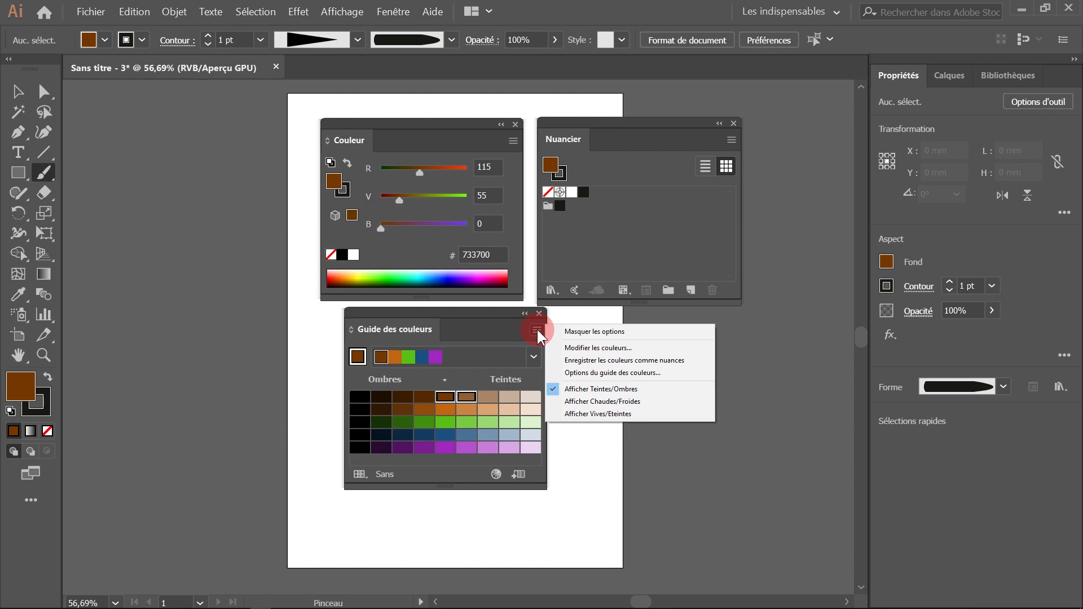
{"action": "left_click", "coordinate": [623, 364]}
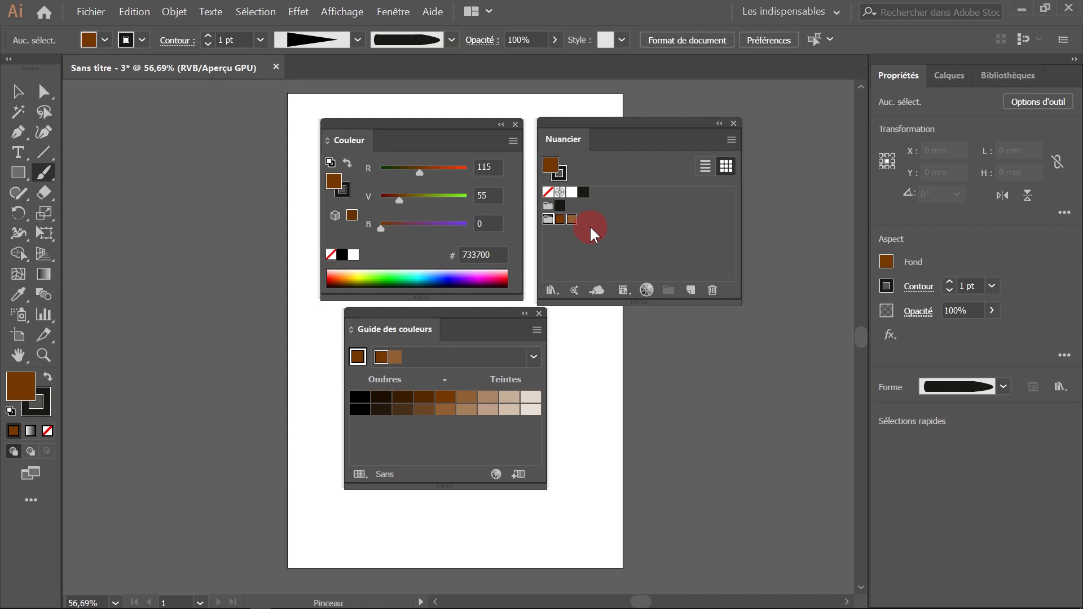
Make both brown swatches, R=115 V=55 B=0 and R=143 V=95 B=51, global colours.
{"action": "double_click", "coordinate": [559, 219]}
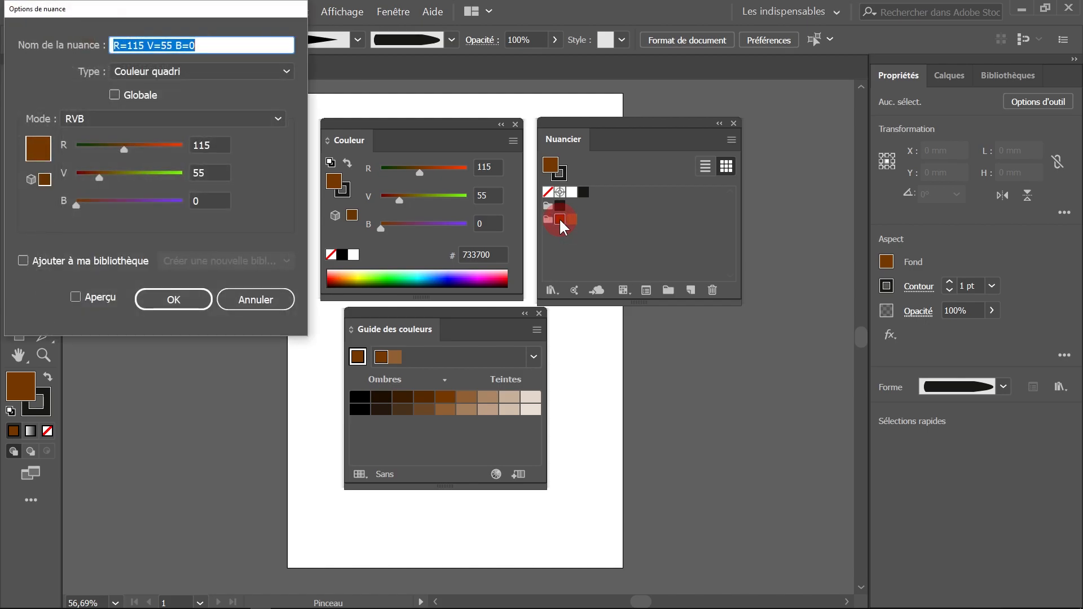
{"action": "left_click", "coordinate": [114, 95]}
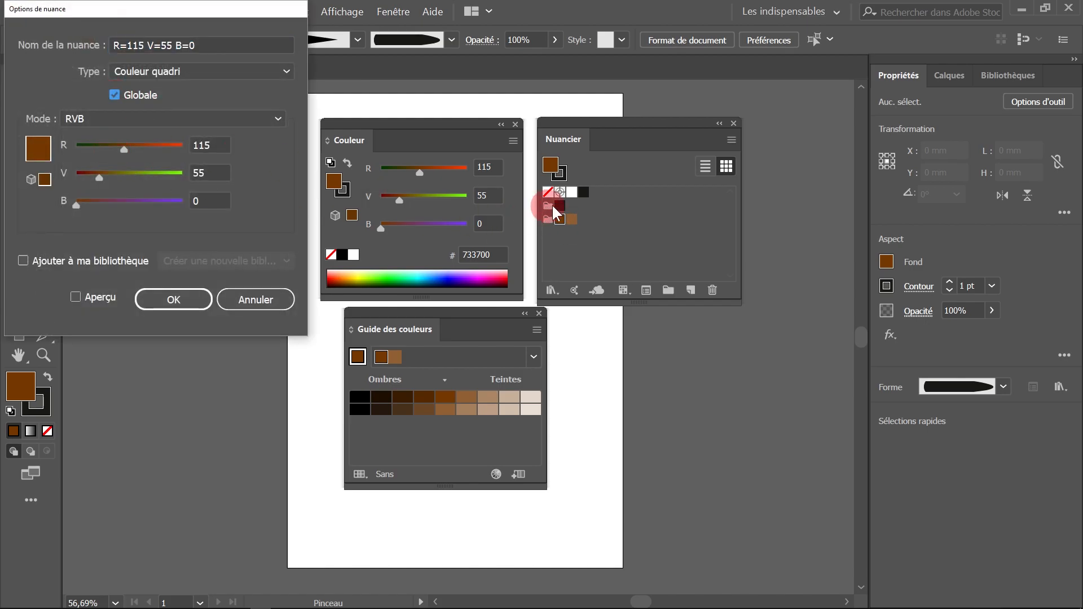
{"action": "left_click", "coordinate": [180, 298]}
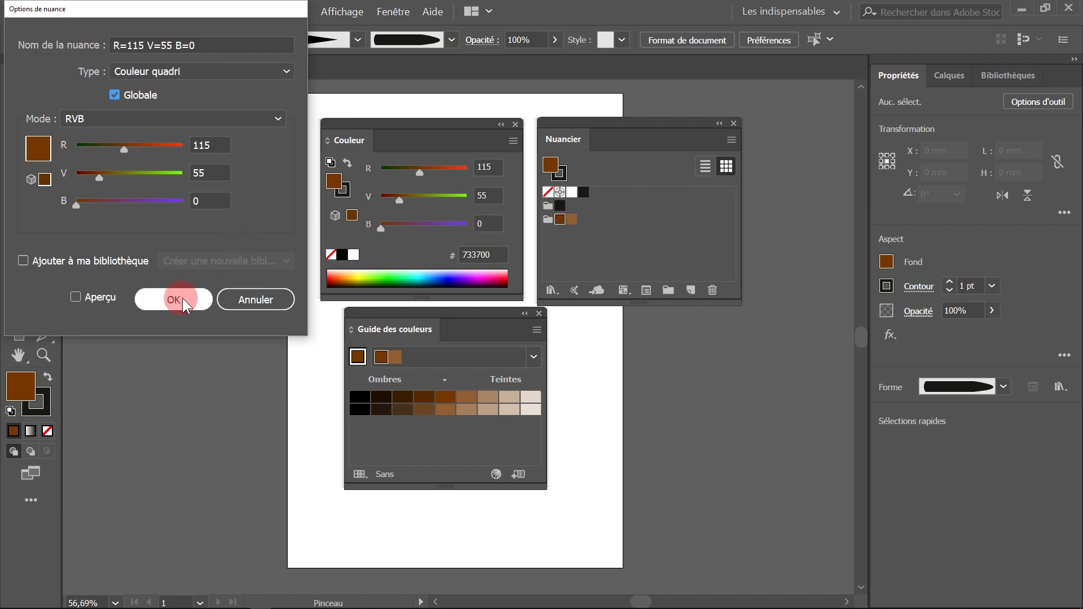
{"action": "double_click", "coordinate": [572, 219]}
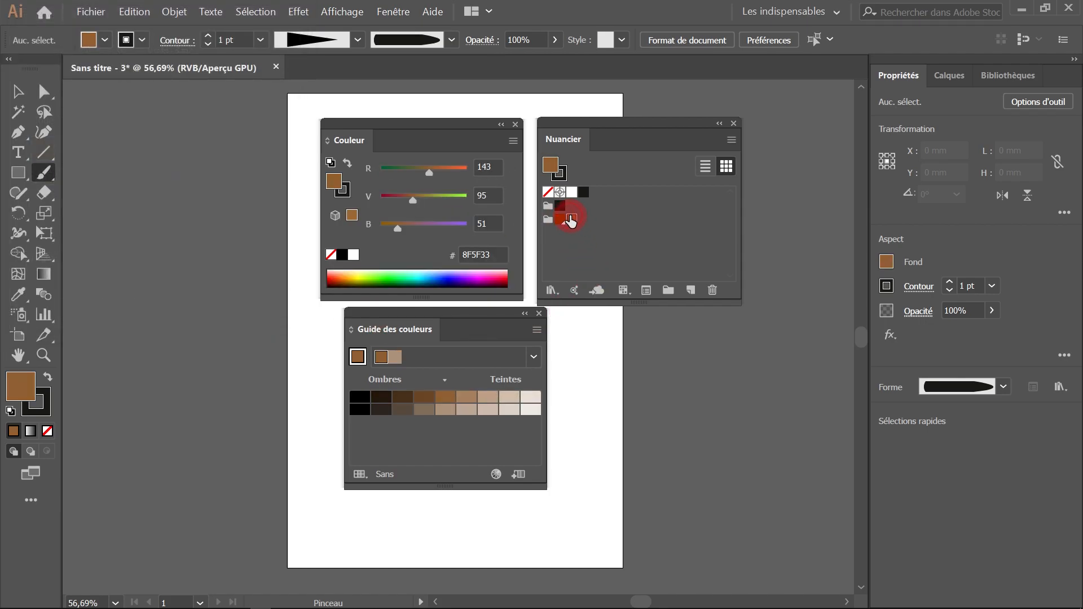
{"action": "left_click", "coordinate": [116, 95]}
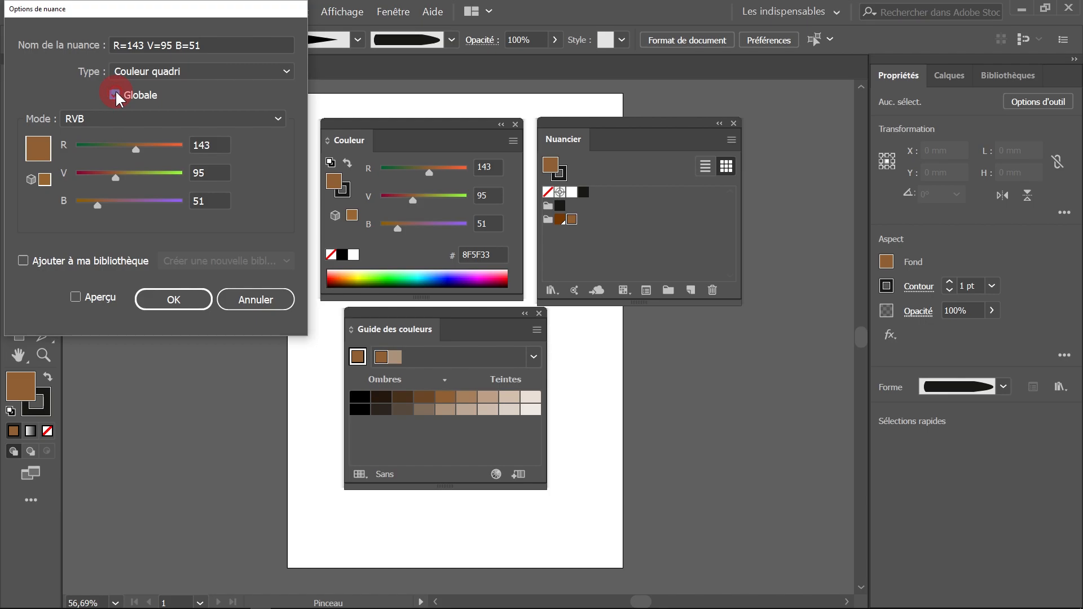
{"action": "left_click", "coordinate": [174, 302]}
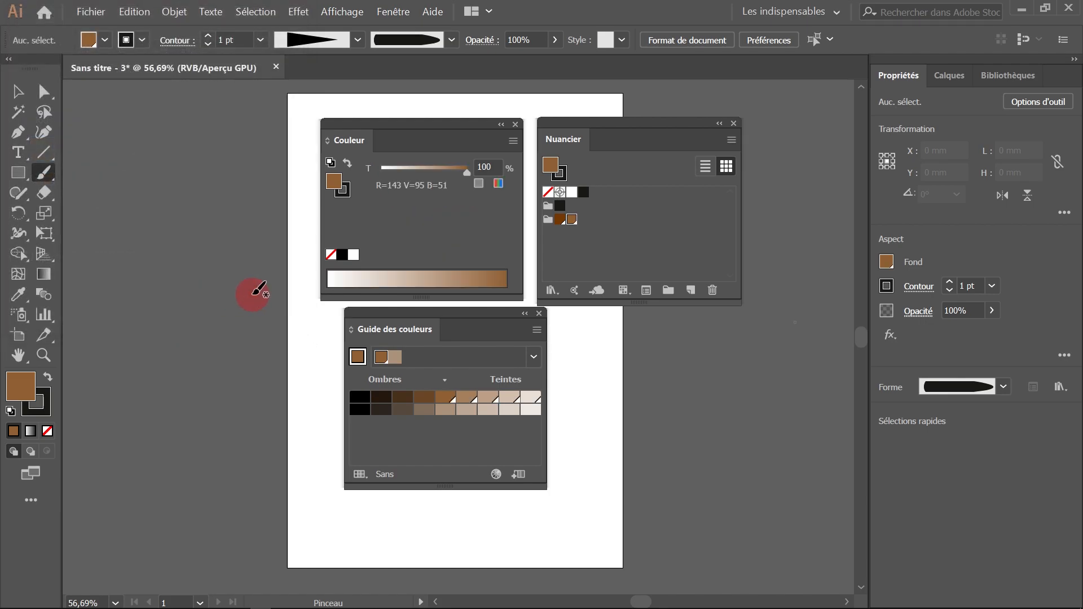
{"action": "left_click", "coordinate": [587, 233]}
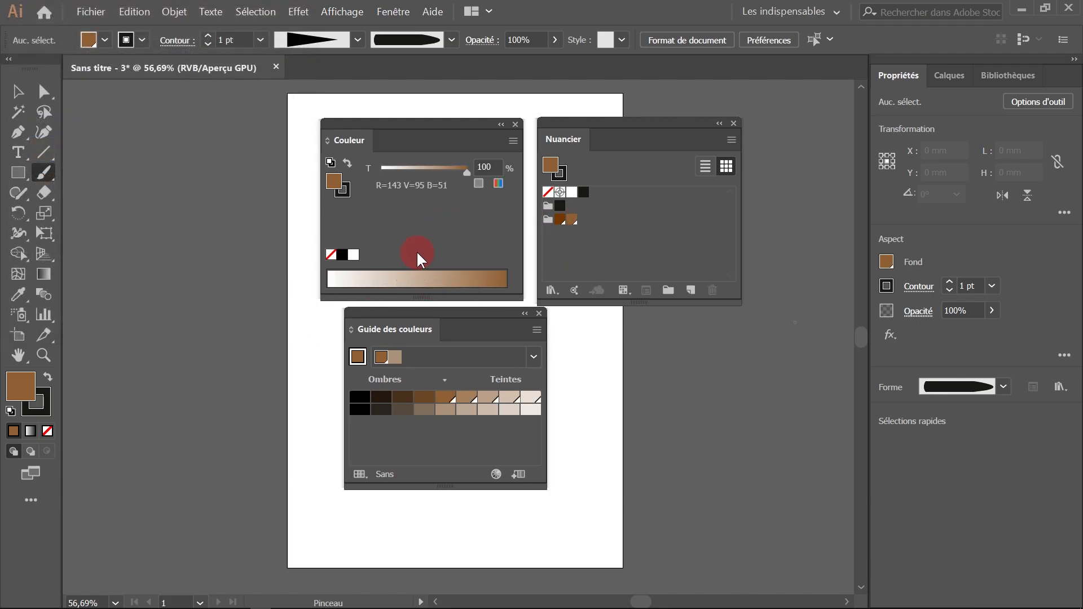
Switch the Couleur panel to RVB and mix a green fill of R 115, V 182, B 51.
{"action": "left_click", "coordinate": [512, 141]}
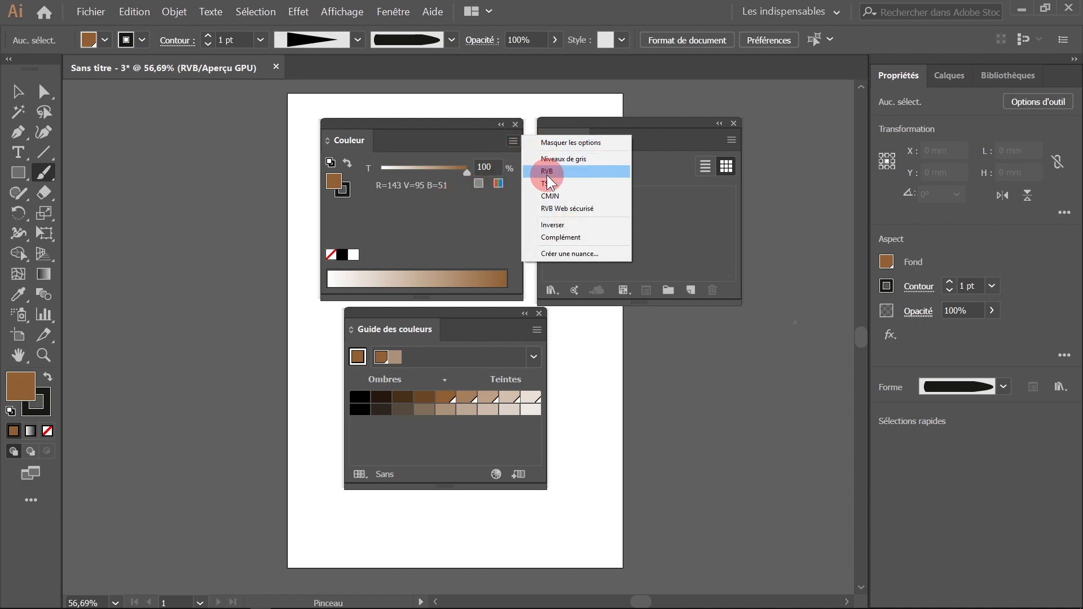
{"action": "left_click", "coordinate": [546, 172]}
{"action": "left_click_drag", "start_coordinate": [418, 198], "coordinate": [439, 214]}
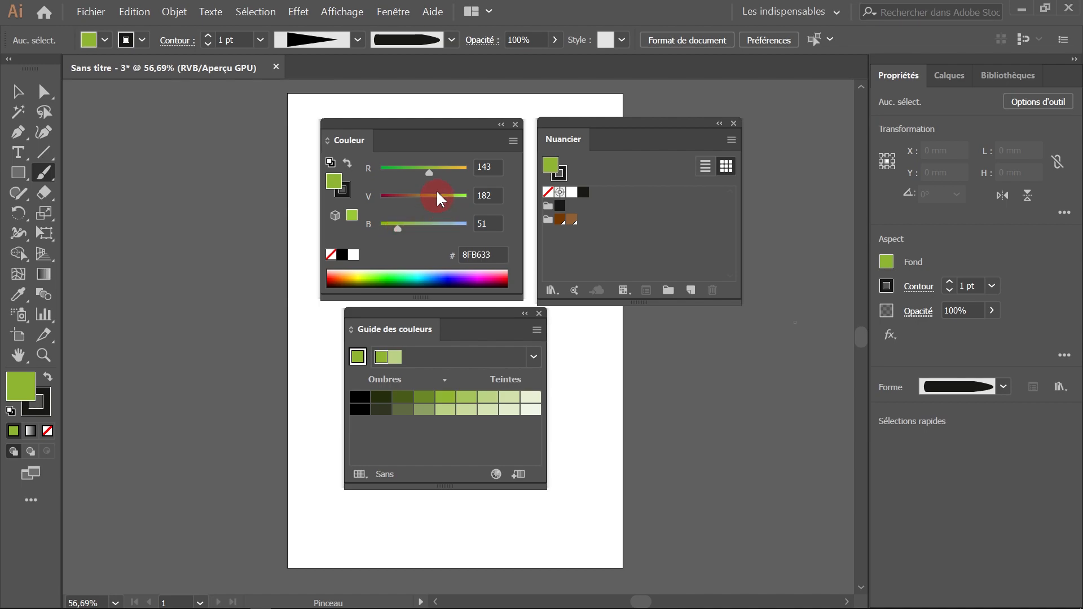
{"action": "mouse_move", "coordinate": [427, 174]}
{"action": "left_mouse_down"}
{"action": "mouse_move", "coordinate": [408, 169]}
{"action": "mouse_move", "coordinate": [419, 168]}
{"action": "left_mouse_up"}
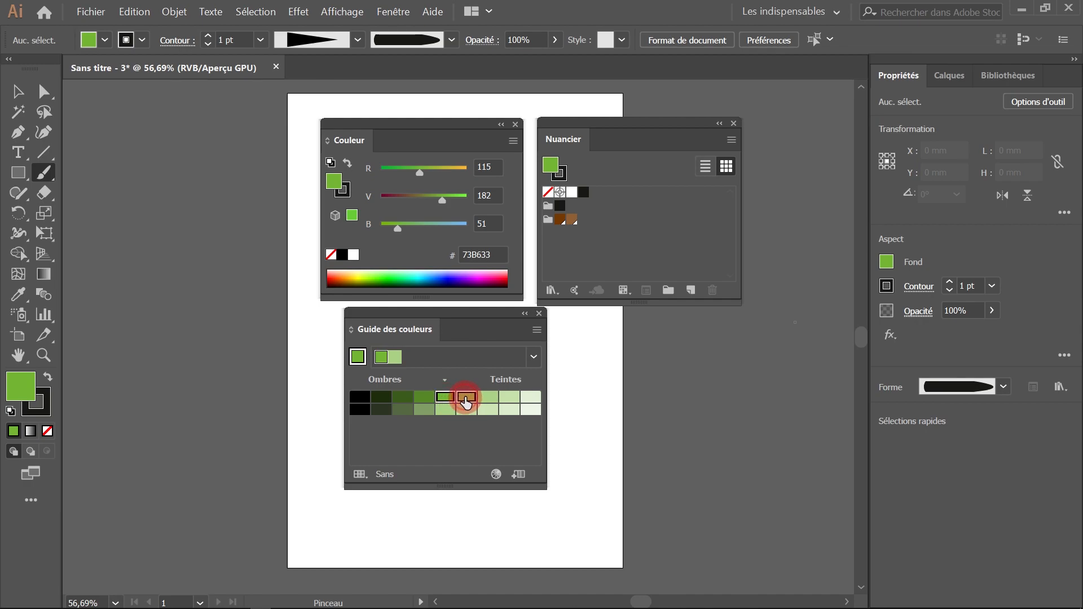
Add the green and its next lighter tint from the colour guide to the Nuancier in a new colour group named "feuill".
{"action": "left_click_drag", "start_coordinate": [466, 403], "coordinate": [613, 241]}
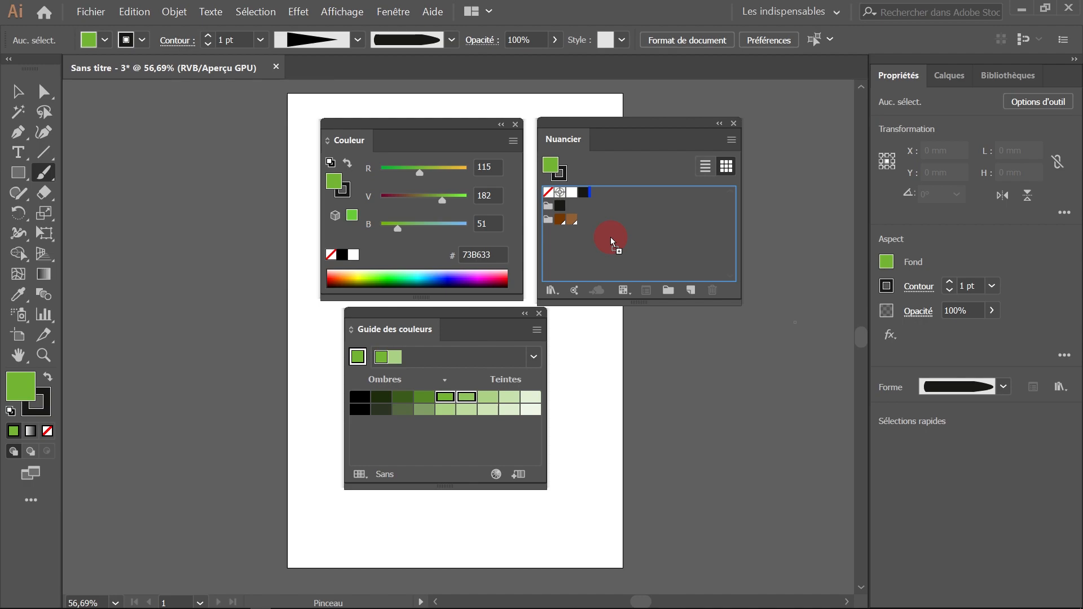
{"action": "left_click_drag", "start_coordinate": [611, 237], "coordinate": [611, 237]}
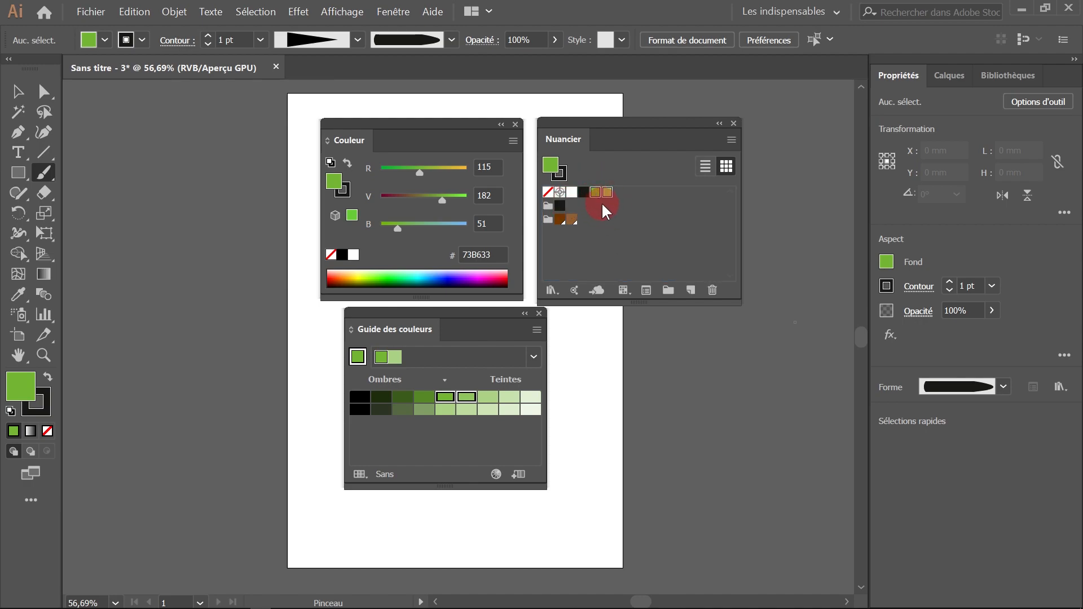
{"action": "left_click", "coordinate": [665, 291]}
{"action": "type", "text": "feuill"}
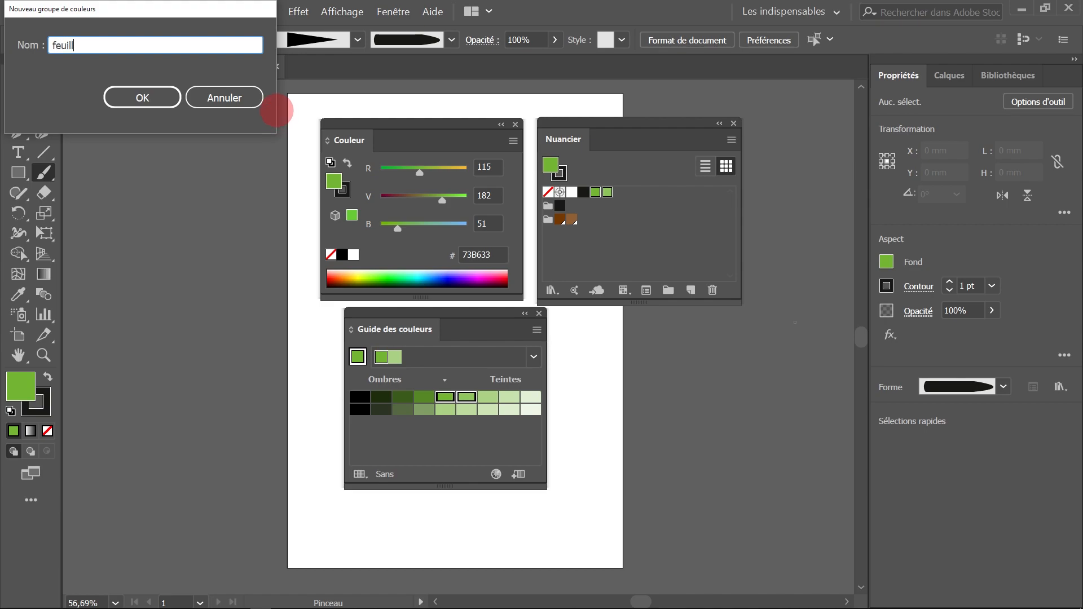
{"action": "key", "text": "Return"}
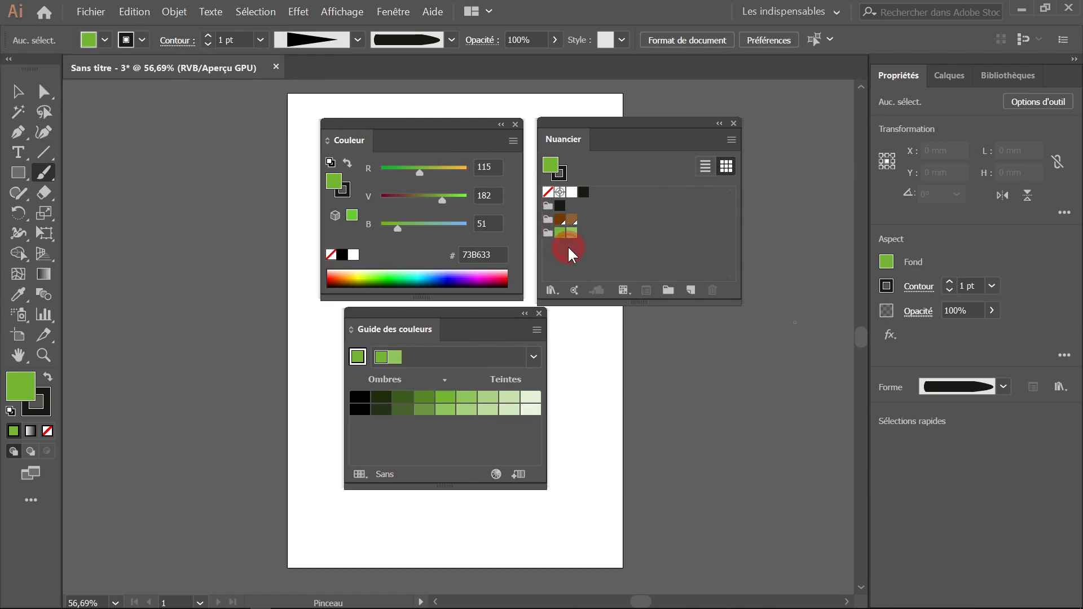
Make both green swatches in the feuill group, R=115 V=182 B=51 and R=143 V=197 B=92, global colours.
{"action": "double_click", "coordinate": [560, 232]}
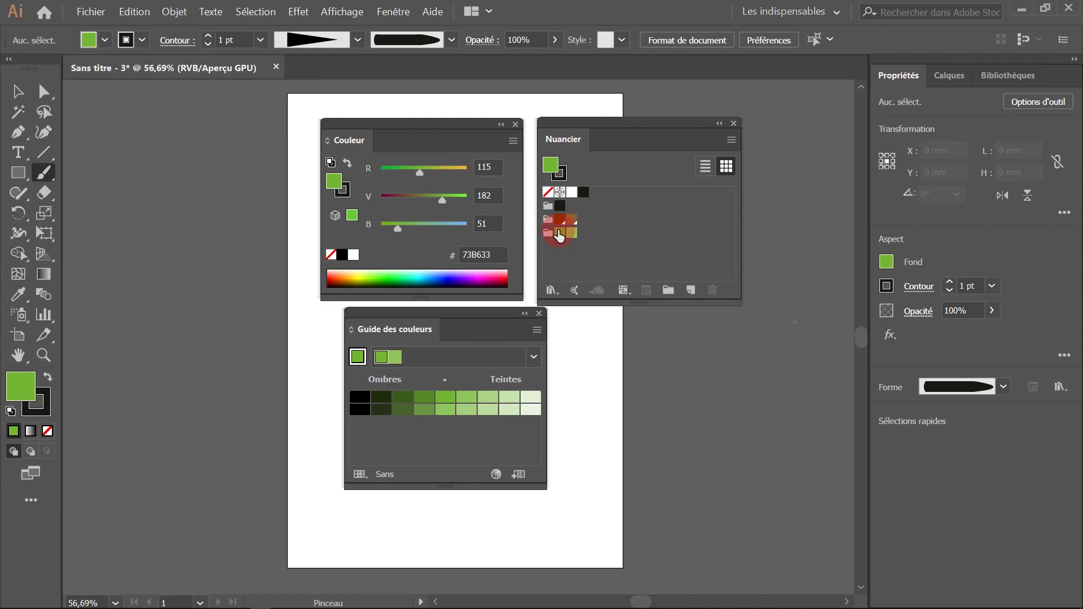
{"action": "left_click", "coordinate": [122, 96]}
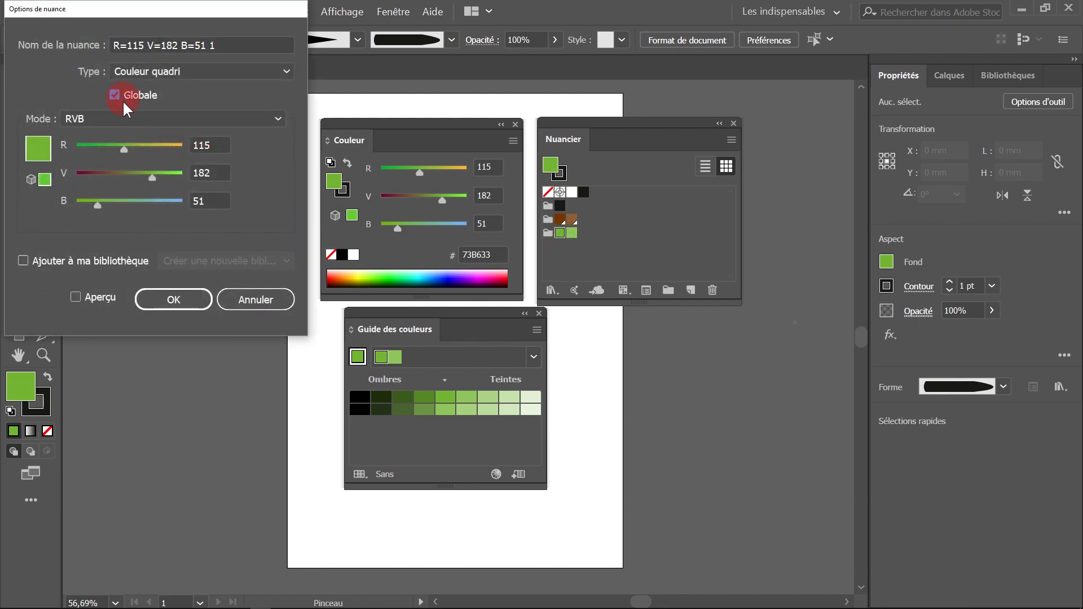
{"action": "left_click", "coordinate": [169, 299]}
{"action": "double_click", "coordinate": [572, 233]}
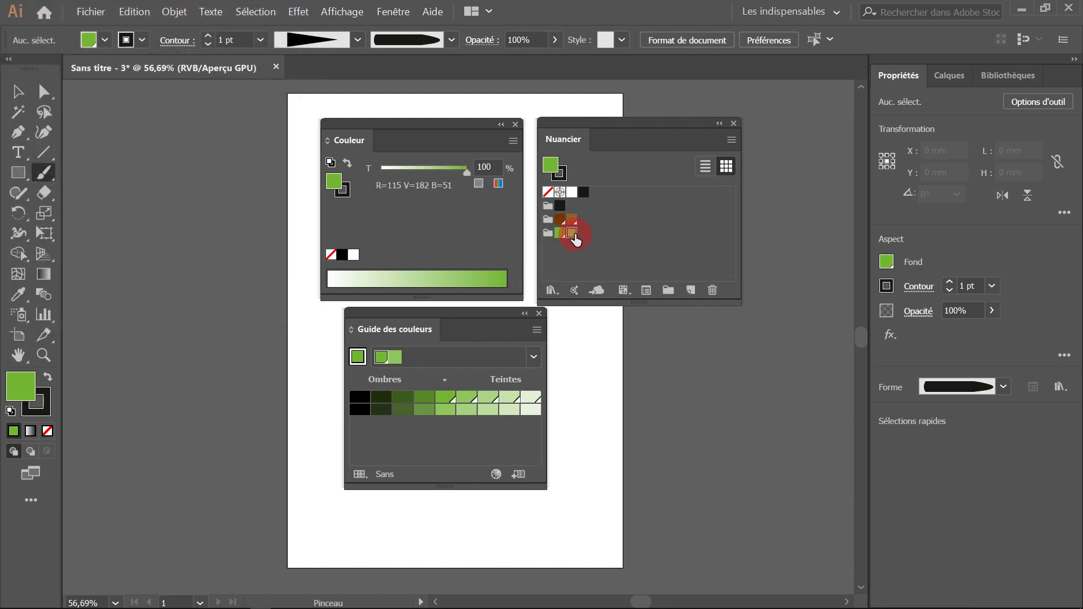
{"action": "left_click", "coordinate": [129, 100]}
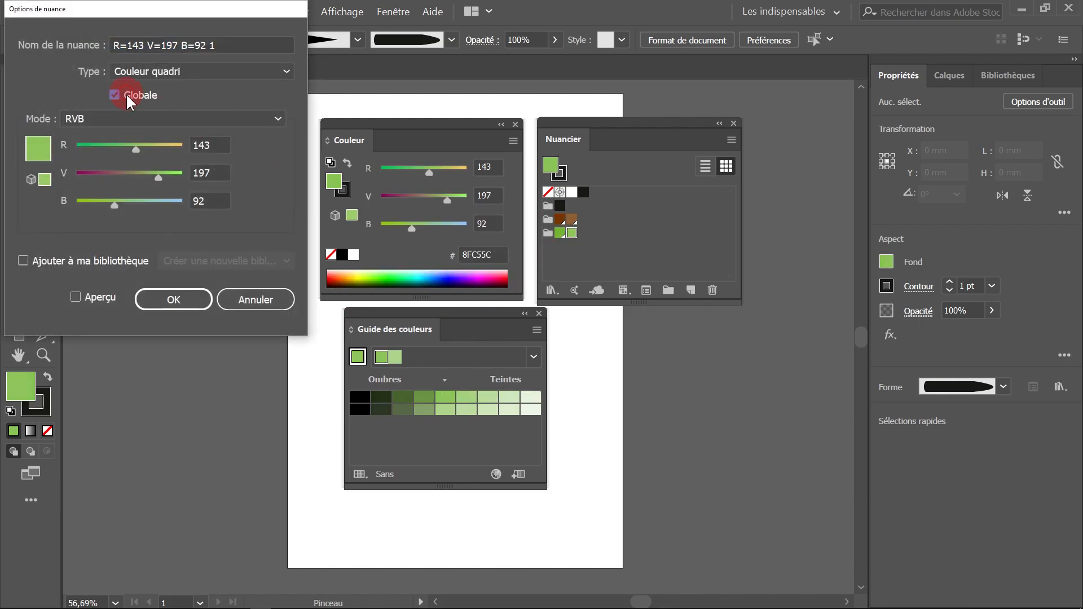
{"action": "left_click", "coordinate": [170, 294]}
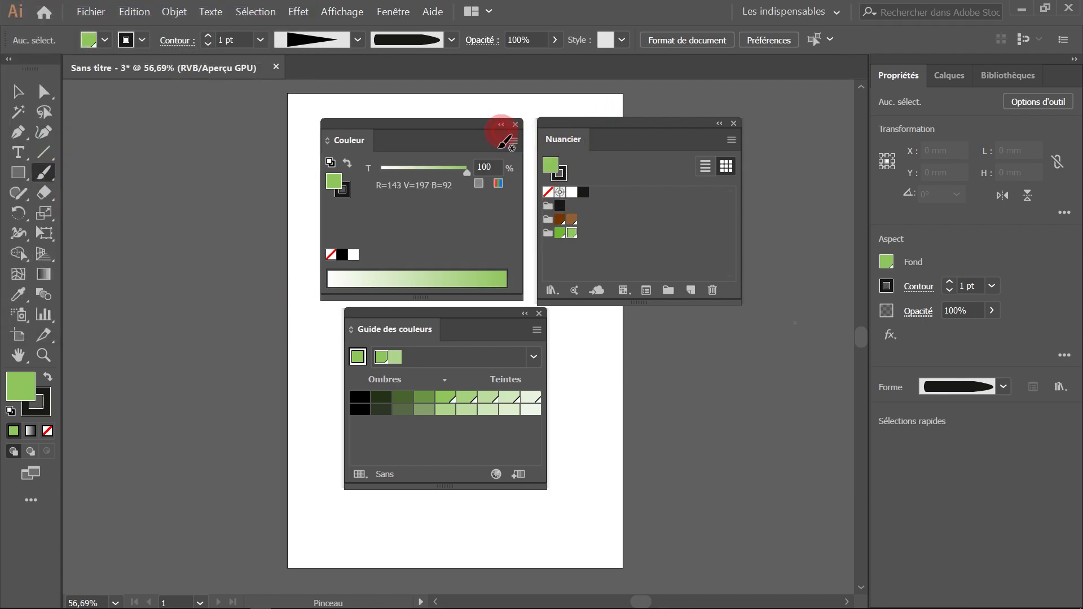
Close the Couleur and Guide des couleurs panels and move the Nuancier clear of the artboard.
{"action": "left_click", "coordinate": [516, 123]}
{"action": "left_click", "coordinate": [539, 313]}
{"action": "left_click_drag", "start_coordinate": [620, 121], "coordinate": [725, 123]}
Paint a wavy, tapering tree trunk up the middle of the artboard with a 3 pt dark brown brush stroke.
{"action": "left_click", "coordinate": [647, 169]}
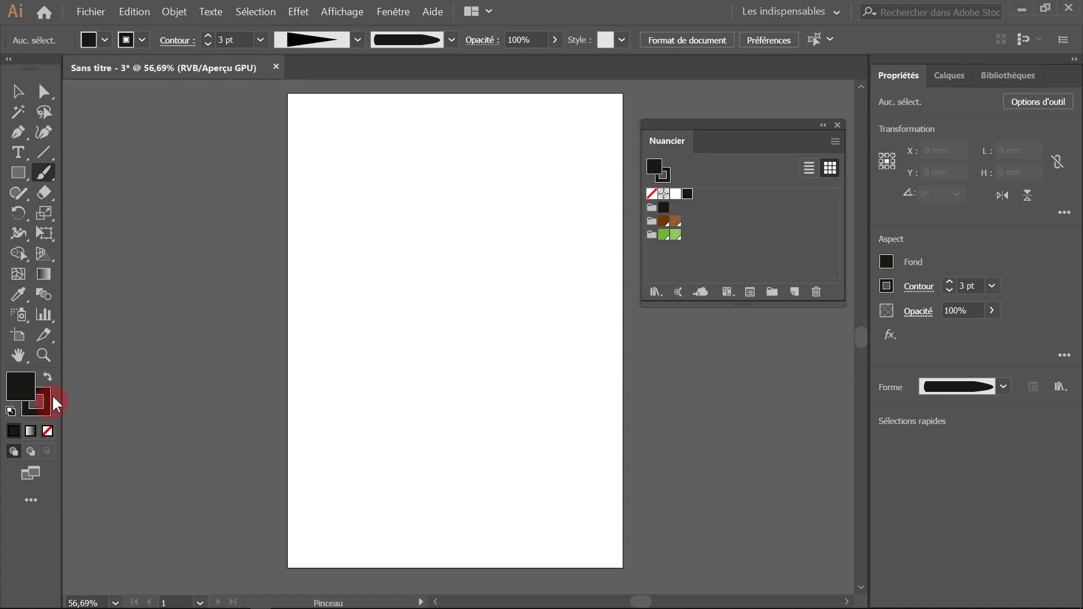
{"action": "left_click", "coordinate": [664, 176]}
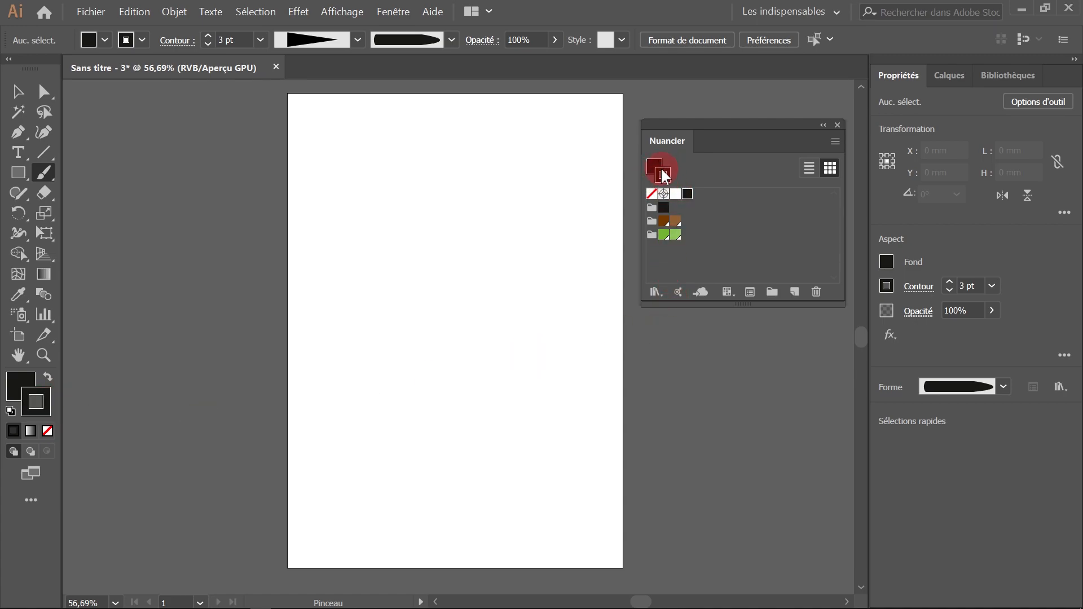
{"action": "left_click", "coordinate": [664, 222]}
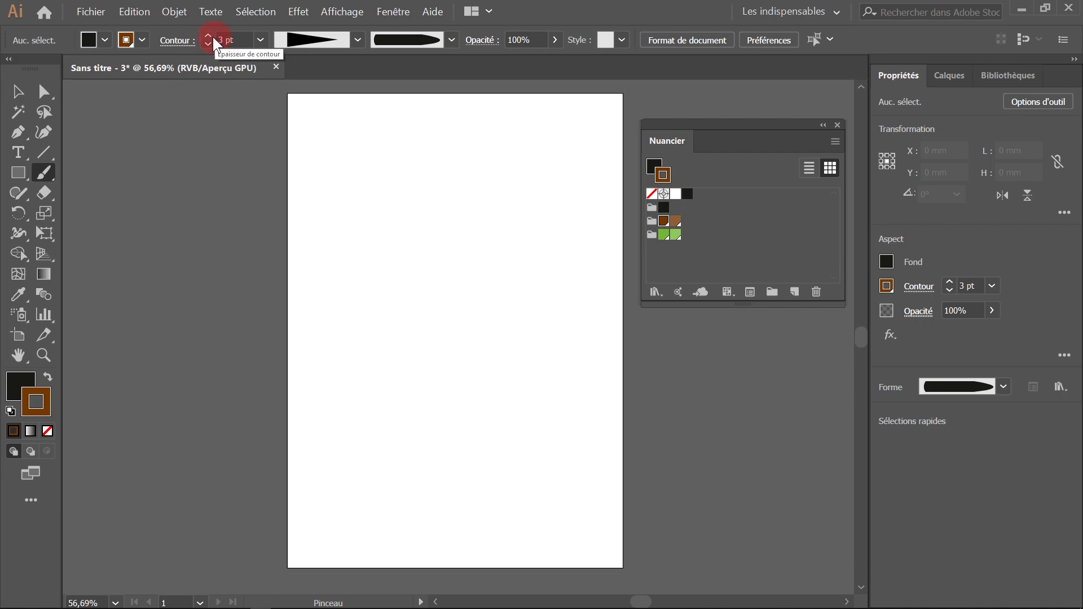
{"action": "mouse_move", "coordinate": [428, 453]}
{"action": "left_mouse_down"}
{"action": "mouse_move", "coordinate": [457, 398]}
{"action": "mouse_move", "coordinate": [438, 323]}
{"action": "mouse_move", "coordinate": [453, 189]}
{"action": "left_mouse_up"}
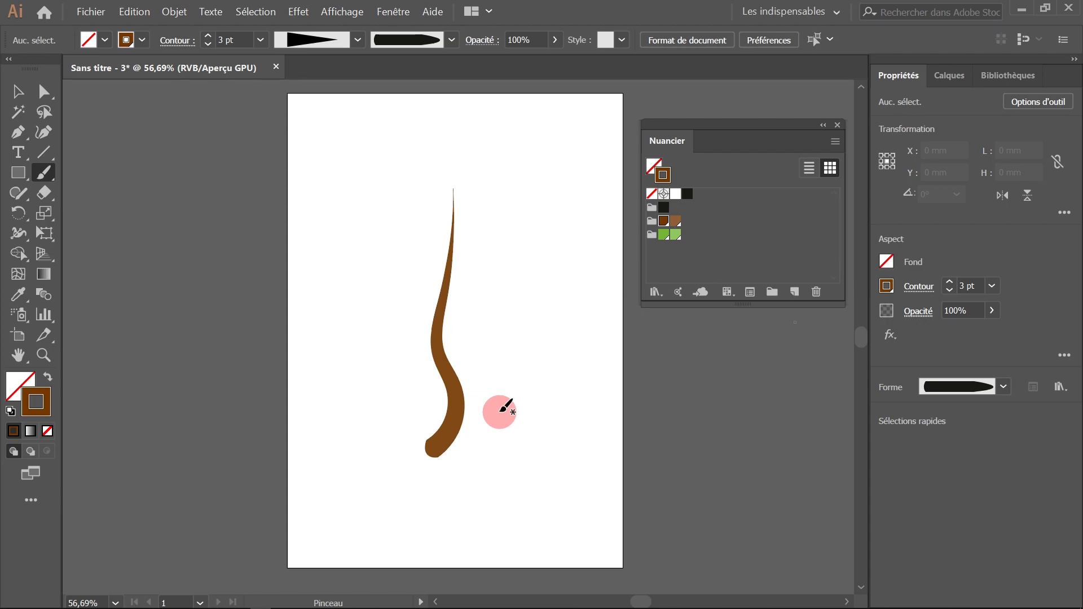
{"action": "key", "text": "ctrl+z"}
{"action": "left_click_drag", "start_coordinate": [460, 455], "coordinate": [454, 171]}
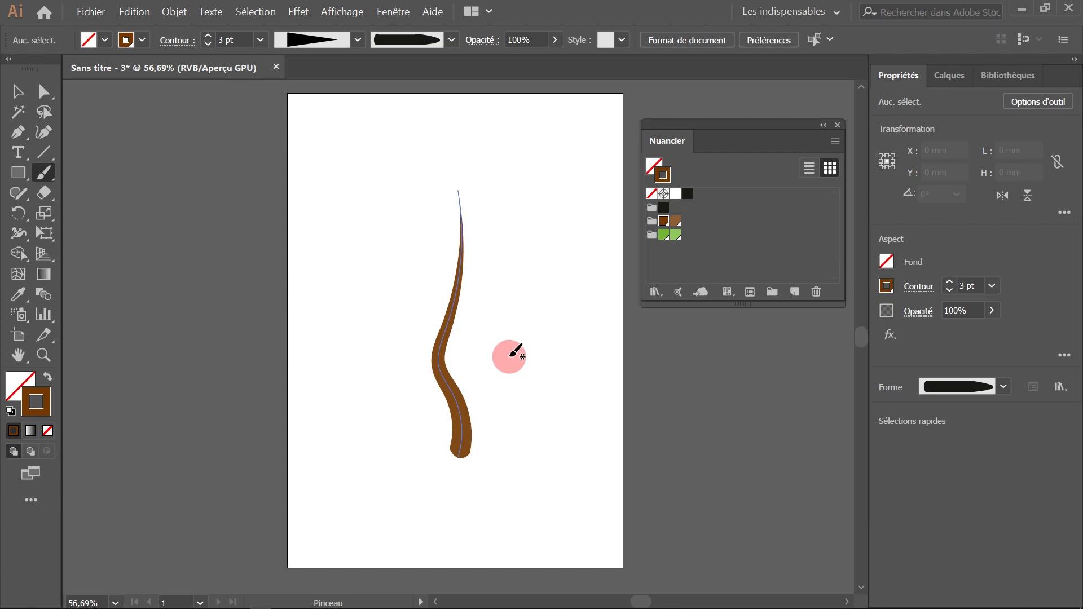
{"action": "left_click", "coordinate": [691, 249]}
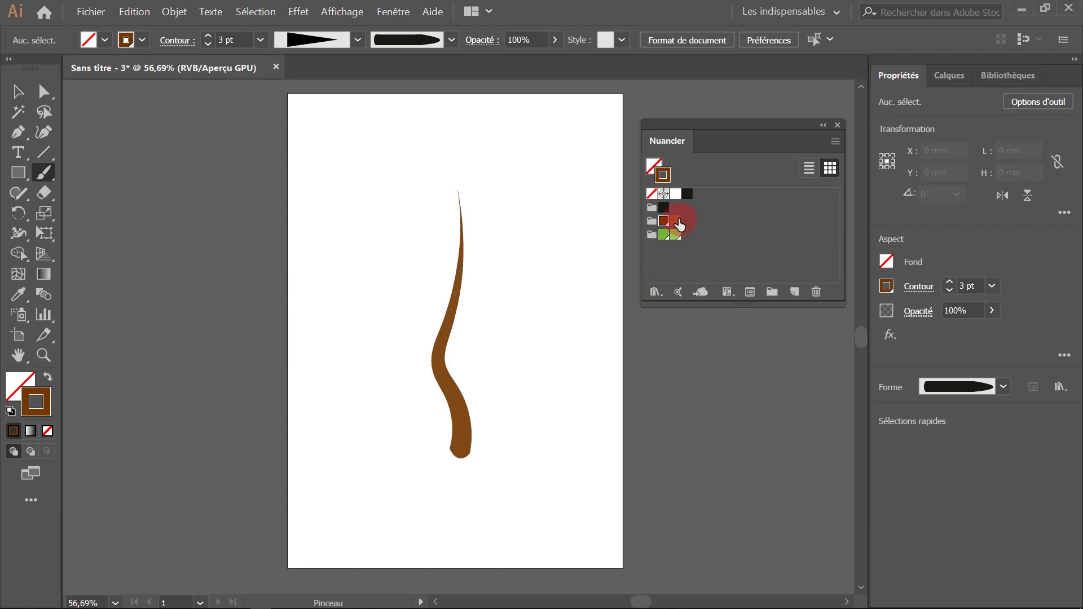
Paint a branch growing up from the right side of the trunk in the lighter brown at 2 pt.
{"action": "left_click", "coordinate": [675, 223]}
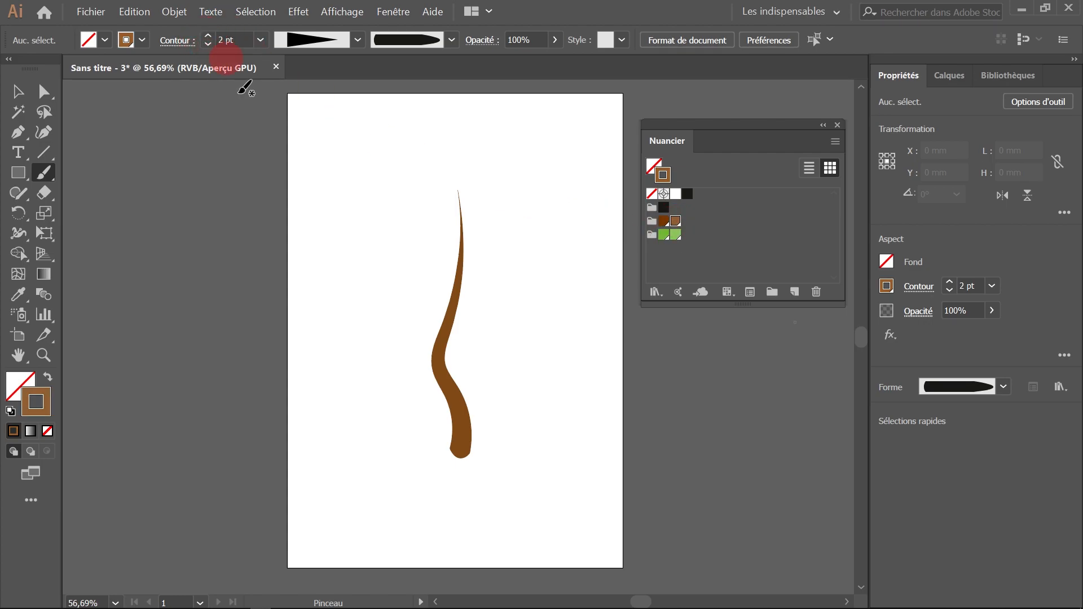
{"action": "left_click_drag", "start_coordinate": [453, 387], "coordinate": [501, 323]}
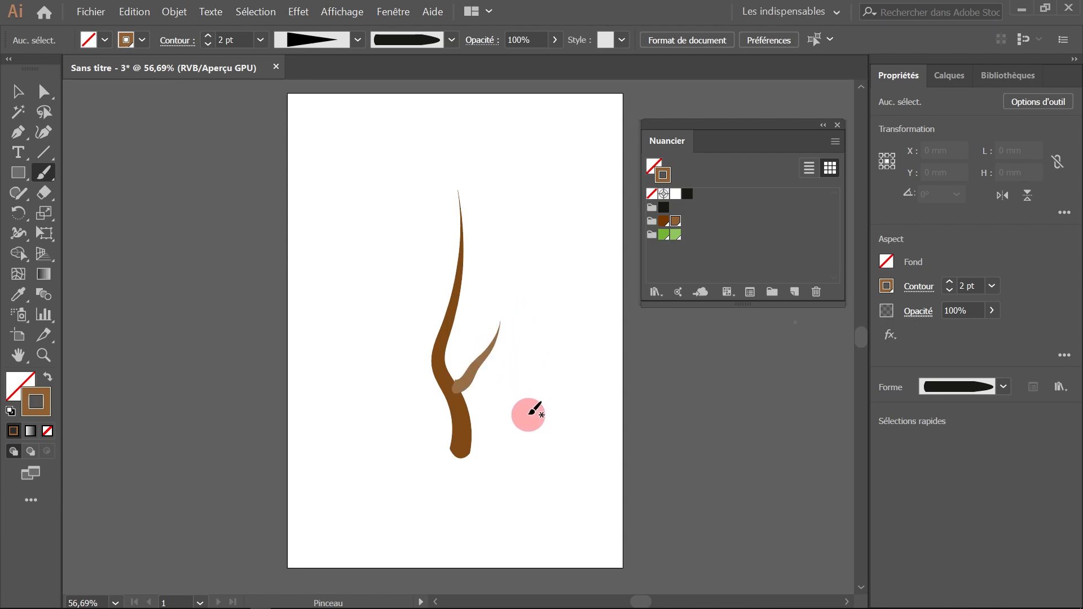
Display the Calques panel with the contents of Calque 1 expanded, and move the Nuancier out of its way.
{"action": "key", "text": "ctrl+space"}
{"action": "left_click", "coordinate": [483, 391], "text": "ctrl"}
{"action": "left_click", "coordinate": [474, 382], "text": "ctrl"}
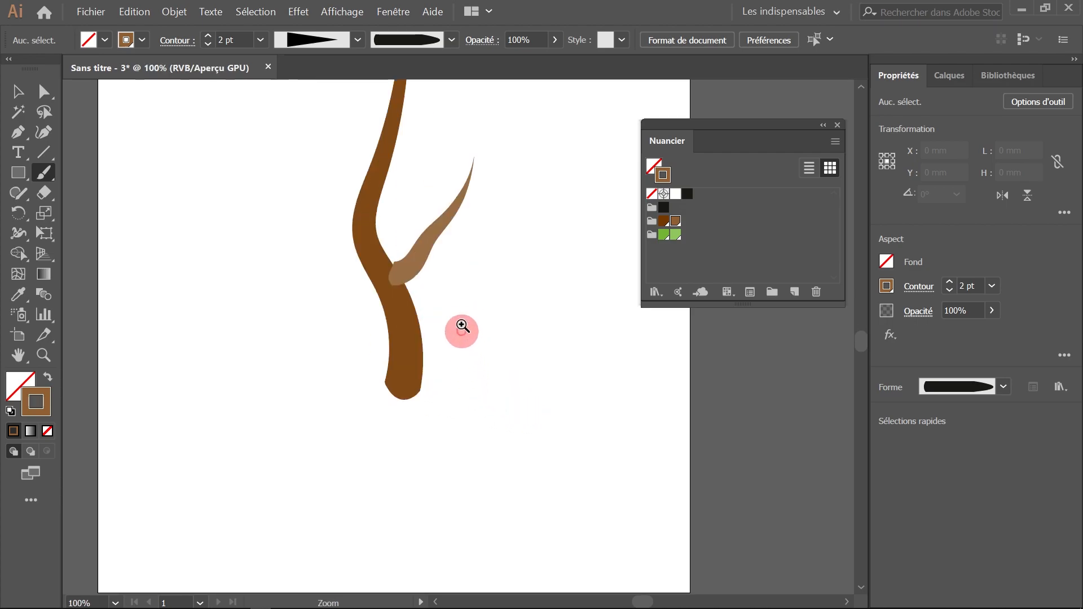
{"action": "left_click_drag", "start_coordinate": [456, 290], "coordinate": [448, 400]}
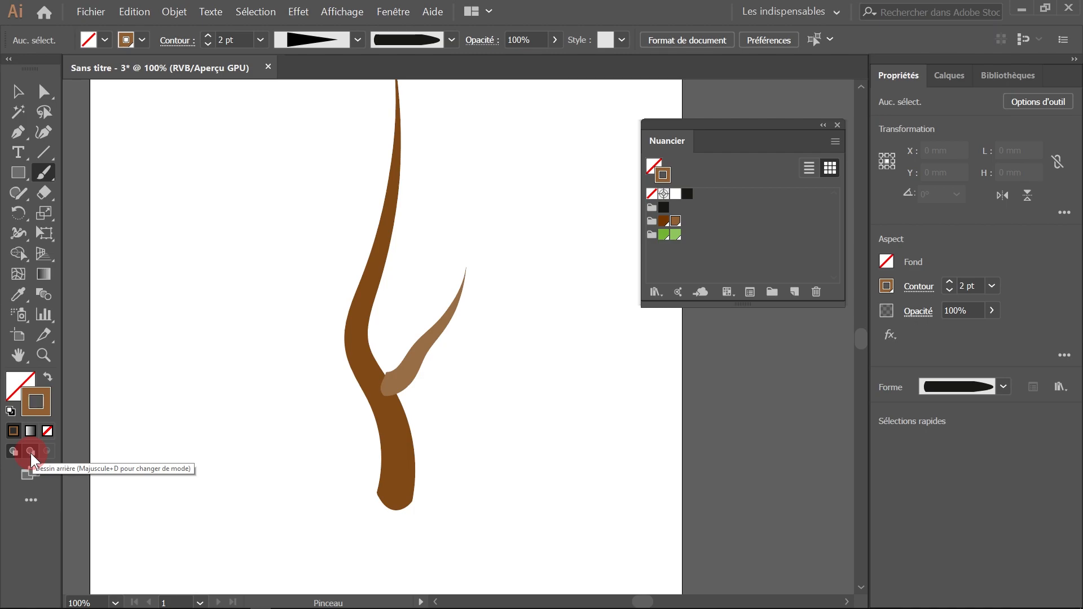
{"action": "left_click", "coordinate": [957, 73]}
{"action": "left_click_drag", "start_coordinate": [771, 123], "coordinate": [659, 94]}
{"action": "left_click", "coordinate": [844, 100]}
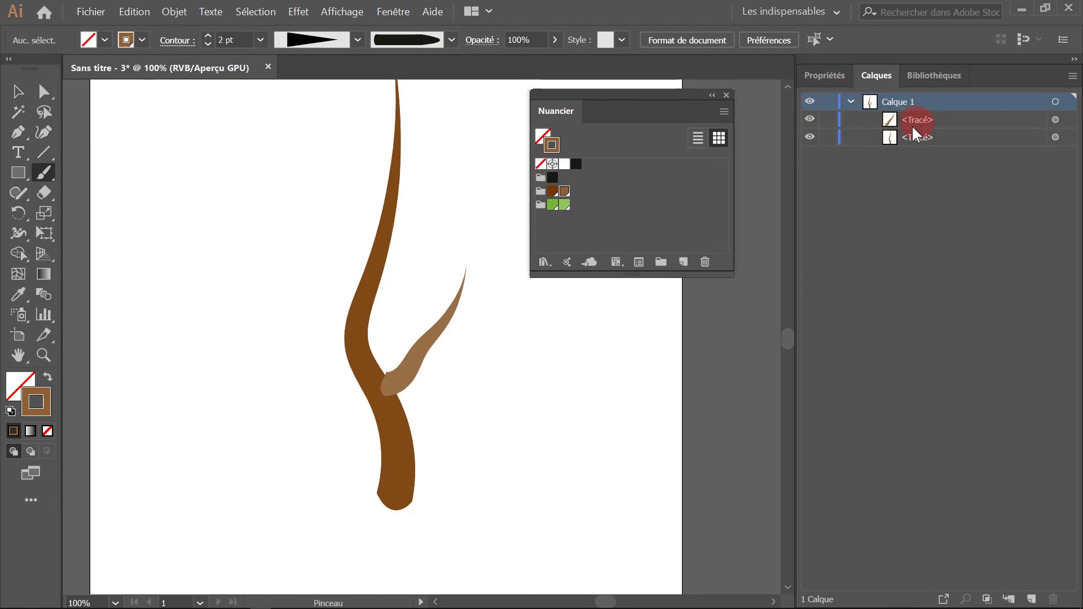
Switch to Dessin arrière mode and paint a 2 pt light brown branch behind the left side of the trunk.
{"action": "left_click", "coordinate": [12, 454]}
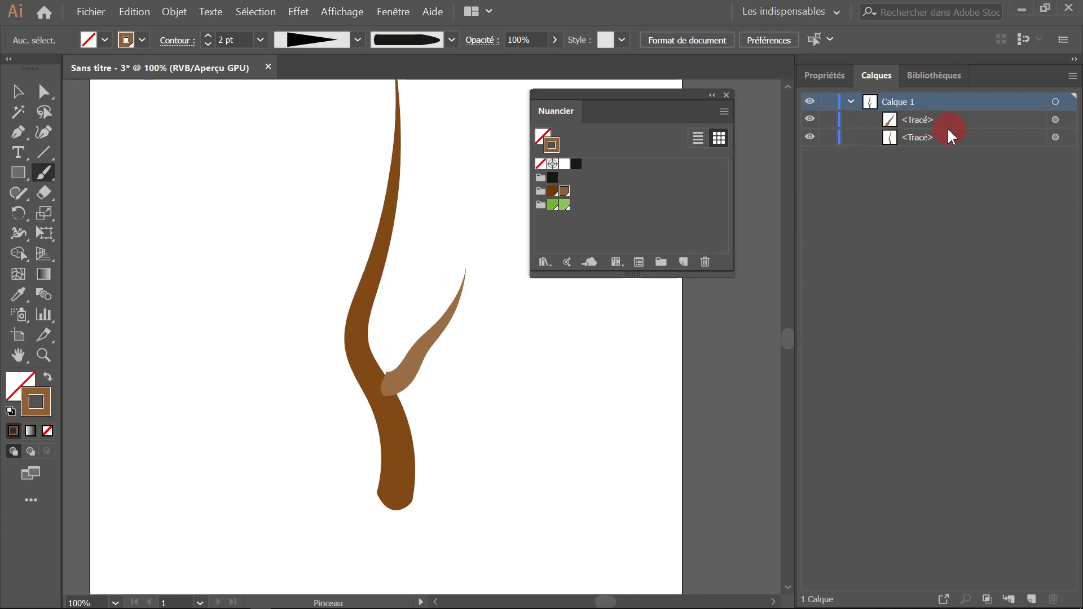
{"action": "left_click", "coordinate": [31, 452]}
{"action": "mouse_move", "coordinate": [338, 341]}
{"action": "left_mouse_down"}
{"action": "mouse_move", "coordinate": [359, 320]}
{"action": "mouse_move", "coordinate": [290, 234]}
{"action": "left_mouse_up"}
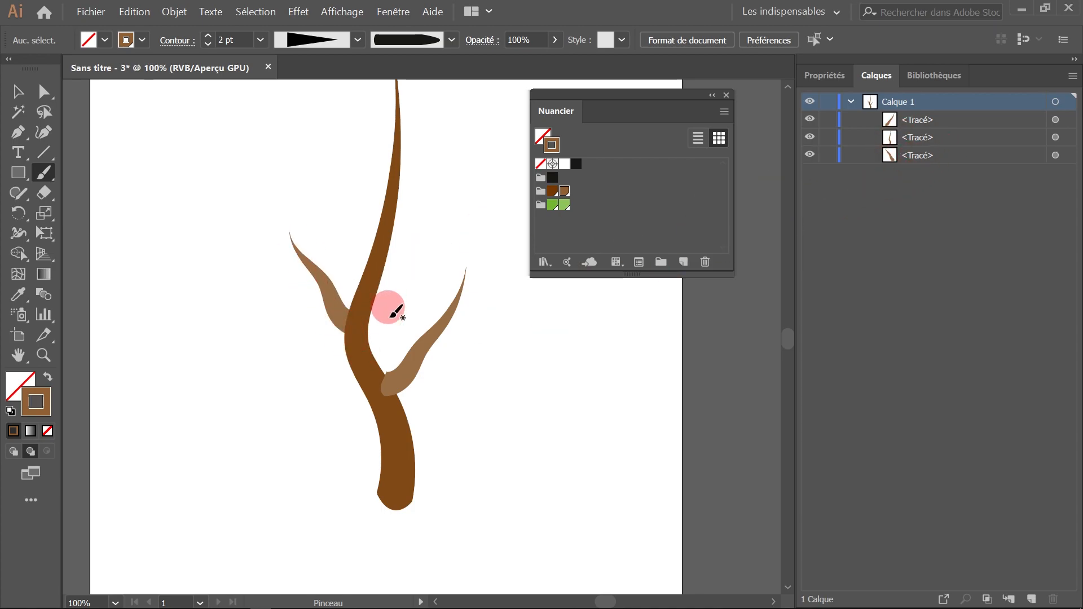
Paint a 2 pt upper-right branch in front of the trunk and two lower branches, left and right, behind it.
{"action": "left_click_drag", "start_coordinate": [401, 260], "coordinate": [389, 308]}
{"action": "left_click", "coordinate": [15, 452]}
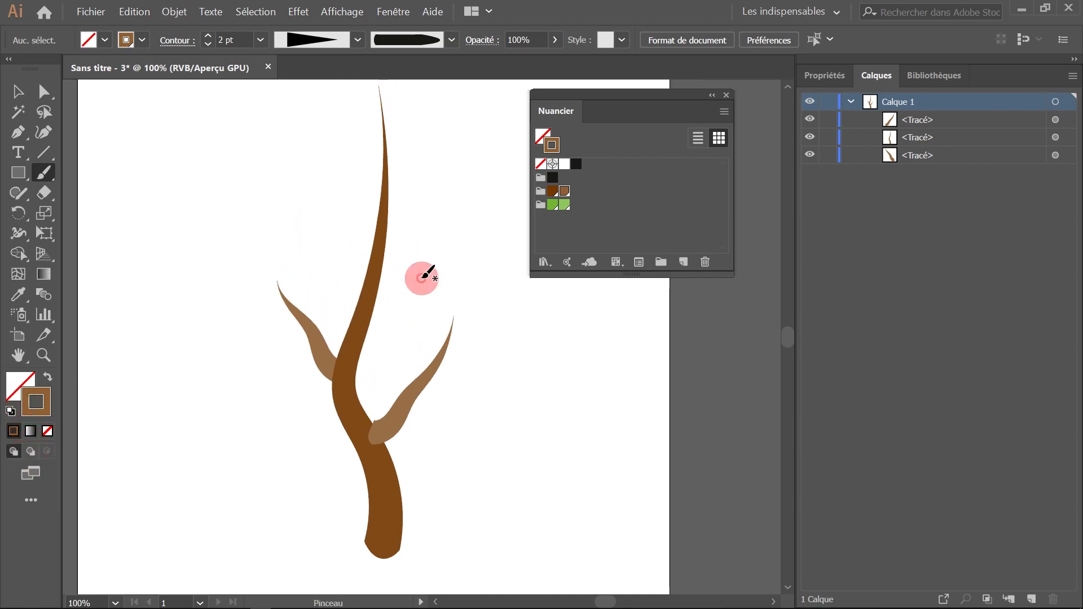
{"action": "mouse_move", "coordinate": [377, 278]}
{"action": "left_mouse_down"}
{"action": "mouse_move", "coordinate": [370, 285]}
{"action": "mouse_move", "coordinate": [412, 253]}
{"action": "mouse_move", "coordinate": [440, 211]}
{"action": "left_mouse_up"}
{"action": "left_click", "coordinate": [30, 452]}
{"action": "left_click_drag", "start_coordinate": [381, 496], "coordinate": [257, 423]}
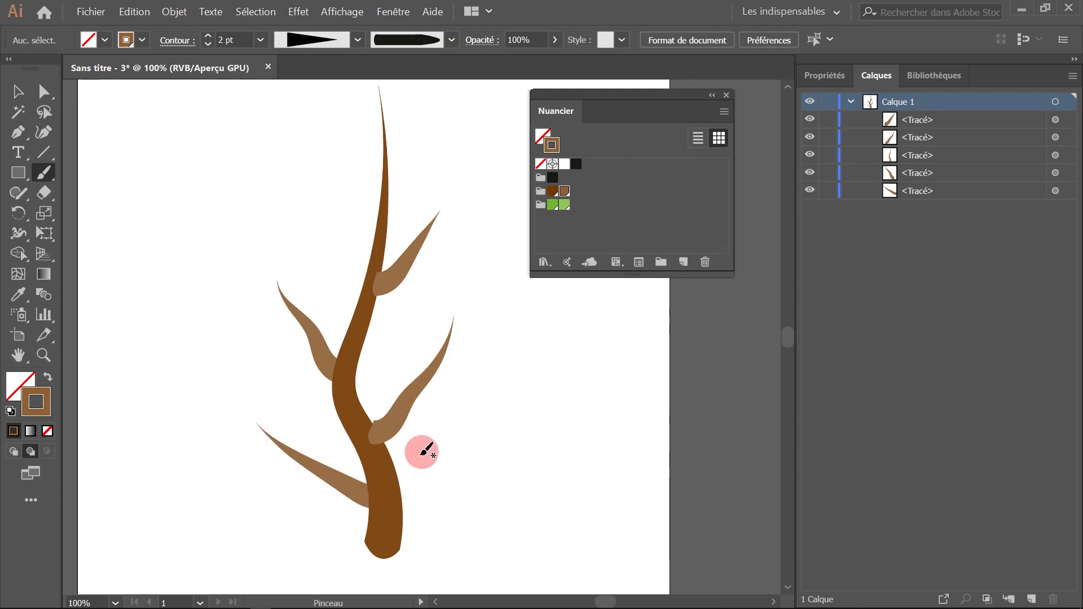
{"action": "mouse_move", "coordinate": [387, 460]}
{"action": "left_mouse_down"}
{"action": "mouse_move", "coordinate": [443, 454]}
{"action": "mouse_move", "coordinate": [519, 395]}
{"action": "left_mouse_up"}
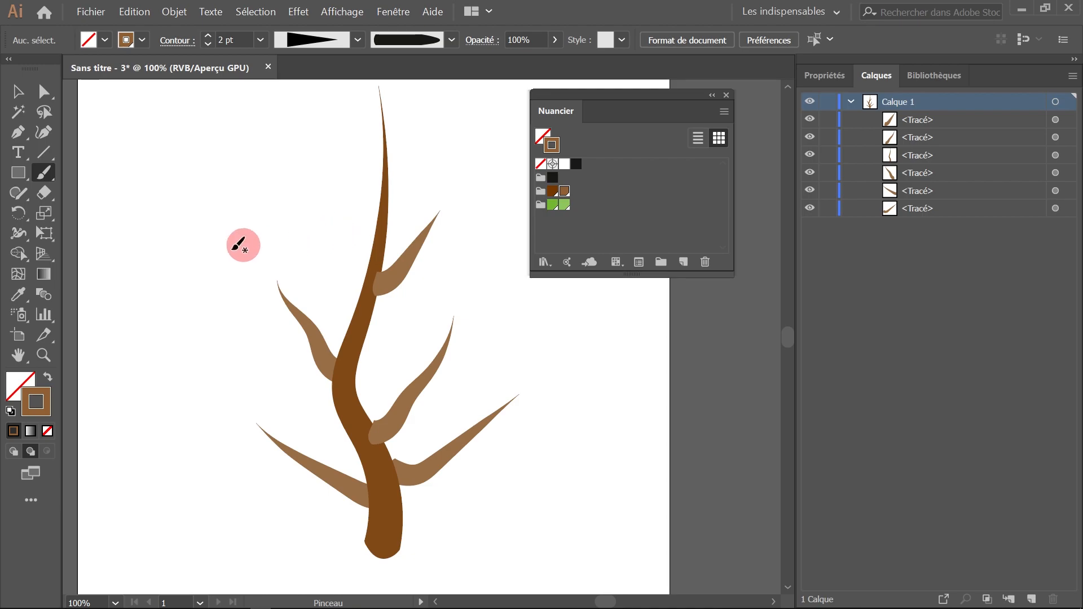
Set the stroke to 1 pt and paint forked twigs on the lower-right and upper-right branches.
{"action": "left_click", "coordinate": [209, 44]}
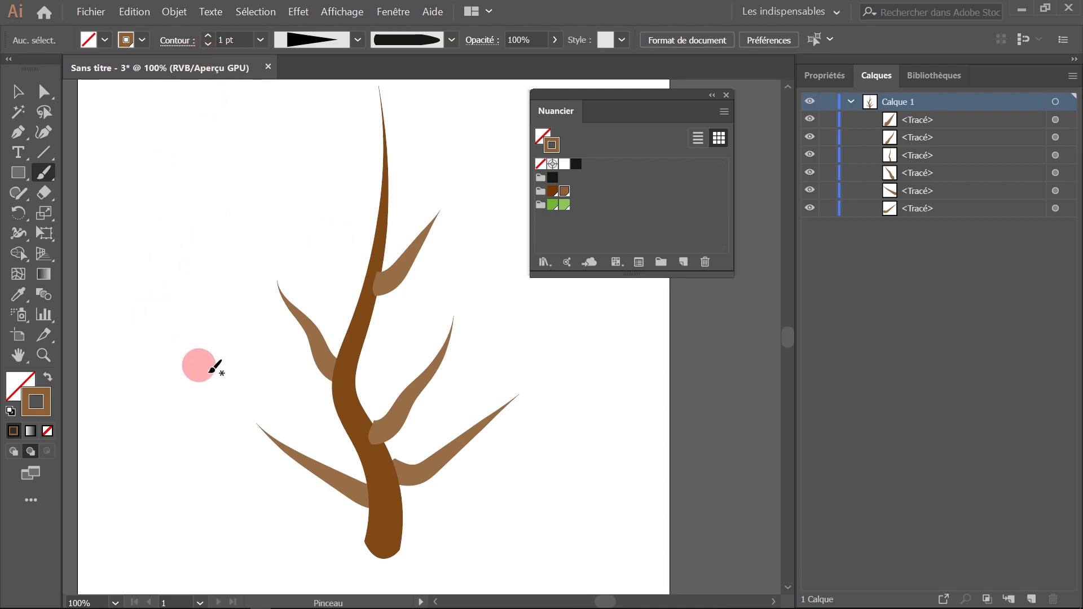
{"action": "left_click_drag", "start_coordinate": [453, 441], "coordinate": [474, 387]}
{"action": "left_click_drag", "start_coordinate": [443, 465], "coordinate": [512, 461]}
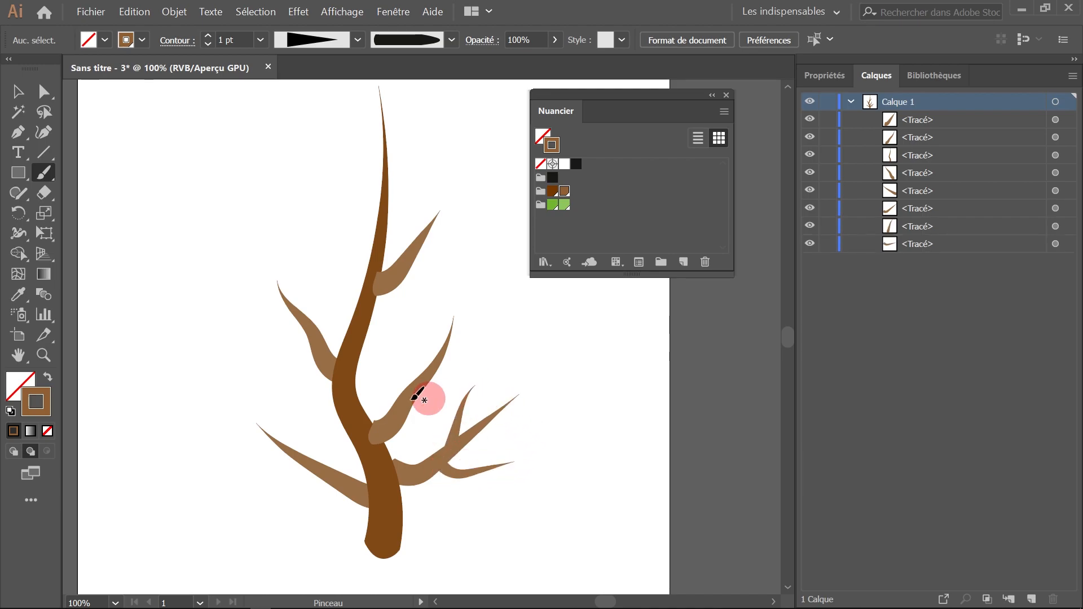
{"action": "mouse_move", "coordinate": [404, 271]}
{"action": "left_mouse_down"}
{"action": "mouse_move", "coordinate": [452, 264]}
{"action": "mouse_move", "coordinate": [412, 242]}
{"action": "mouse_move", "coordinate": [411, 193]}
{"action": "left_mouse_up"}
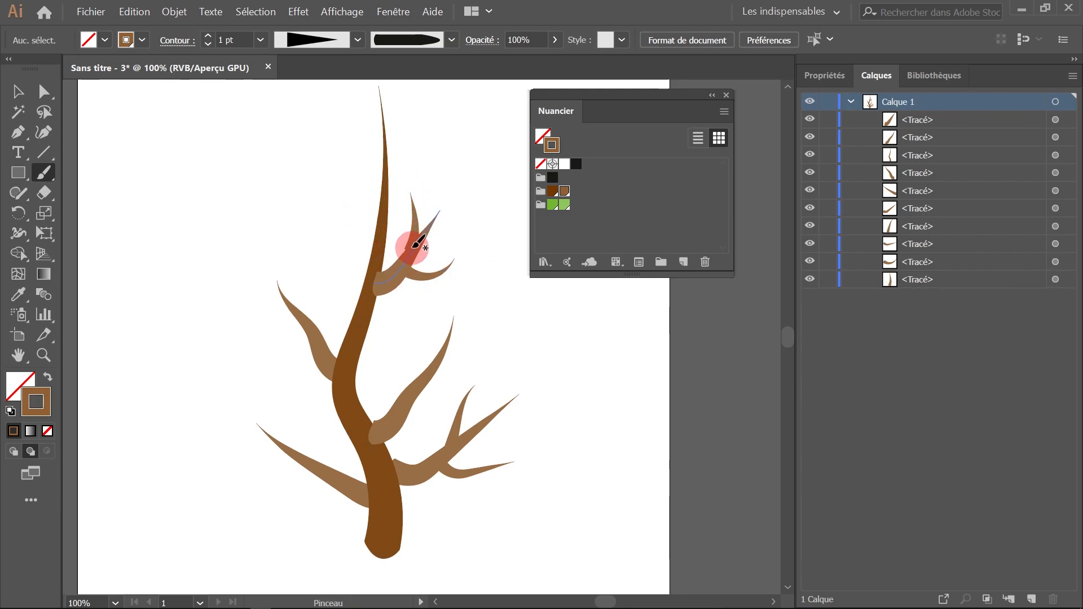
Undo the upward twig on the upper-right branch and repaint it growing from the branch's edge.
{"action": "left_click", "coordinate": [417, 255], "text": "ctrl"}
{"action": "left_click", "coordinate": [417, 256], "text": "ctrl"}
{"action": "left_click", "coordinate": [416, 255], "text": "ctrl"}
{"action": "left_click_drag", "start_coordinate": [410, 467], "coordinate": [412, 258]}
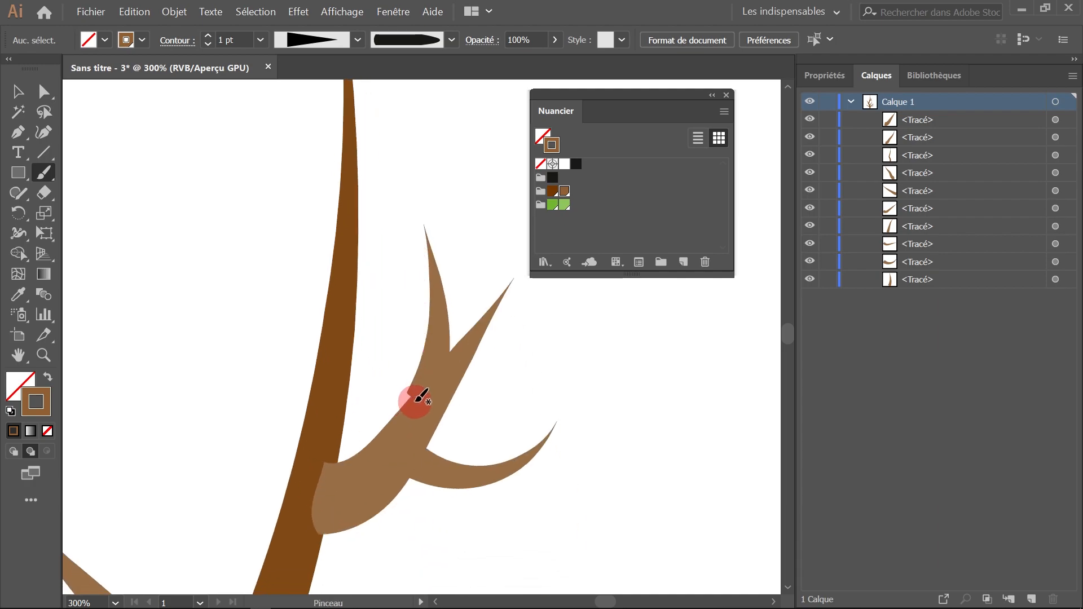
{"action": "key", "text": "ctrl+z"}
{"action": "left_click_drag", "start_coordinate": [420, 418], "coordinate": [422, 243]}
{"action": "left_click", "coordinate": [450, 382], "text": "ctrl+alt"}
{"action": "left_click", "coordinate": [450, 382], "text": "ctrl+alt"}
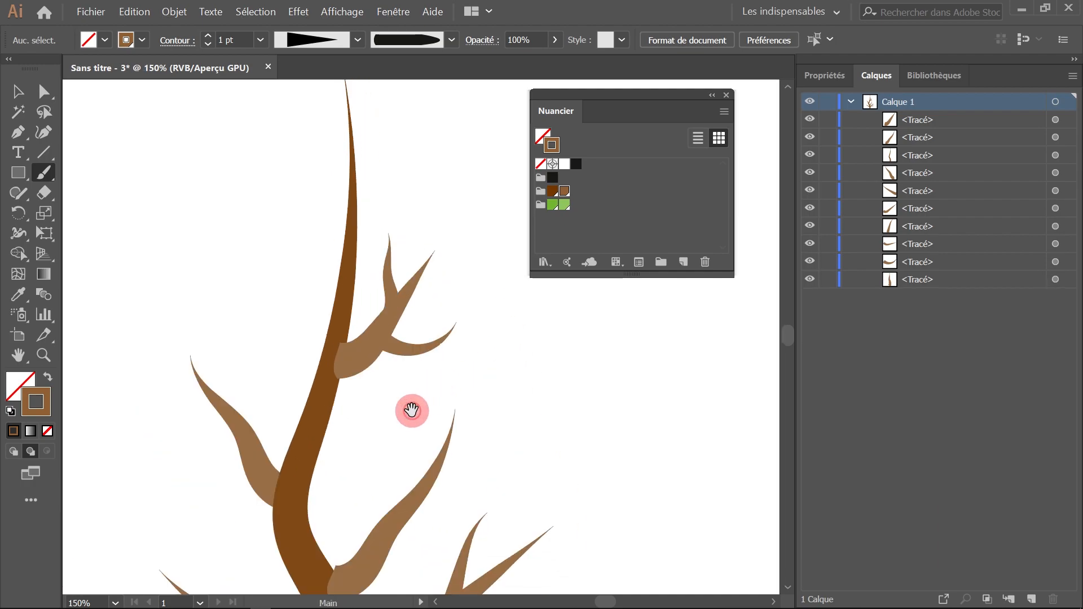
Paint a 1 pt upward twig on each of the two left branches.
{"action": "left_click_drag", "start_coordinate": [412, 411], "coordinate": [465, 329]}
{"action": "left_click_drag", "start_coordinate": [305, 361], "coordinate": [304, 235]}
{"action": "left_click_drag", "start_coordinate": [346, 404], "coordinate": [334, 273]}
{"action": "mouse_move", "coordinate": [321, 397]}
{"action": "left_mouse_down"}
{"action": "mouse_move", "coordinate": [327, 380]}
{"action": "mouse_move", "coordinate": [280, 293]}
{"action": "left_mouse_up"}
{"action": "key", "text": "ctrl+minus"}
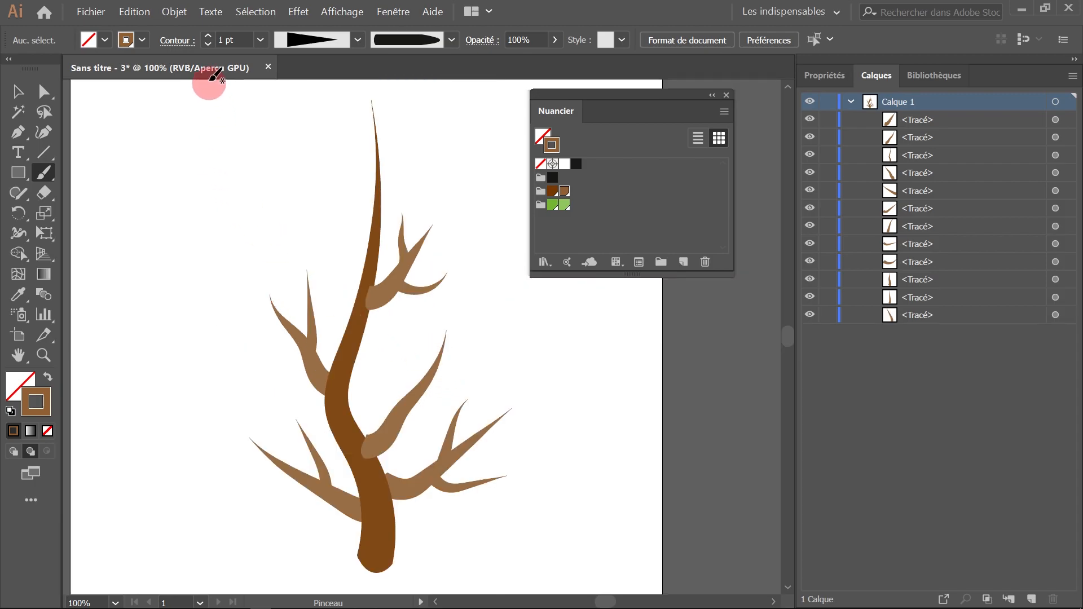
Set the stroke to 0,5 pt and paint fine twigs on all the branches of the tree.
{"action": "left_click", "coordinate": [208, 44]}
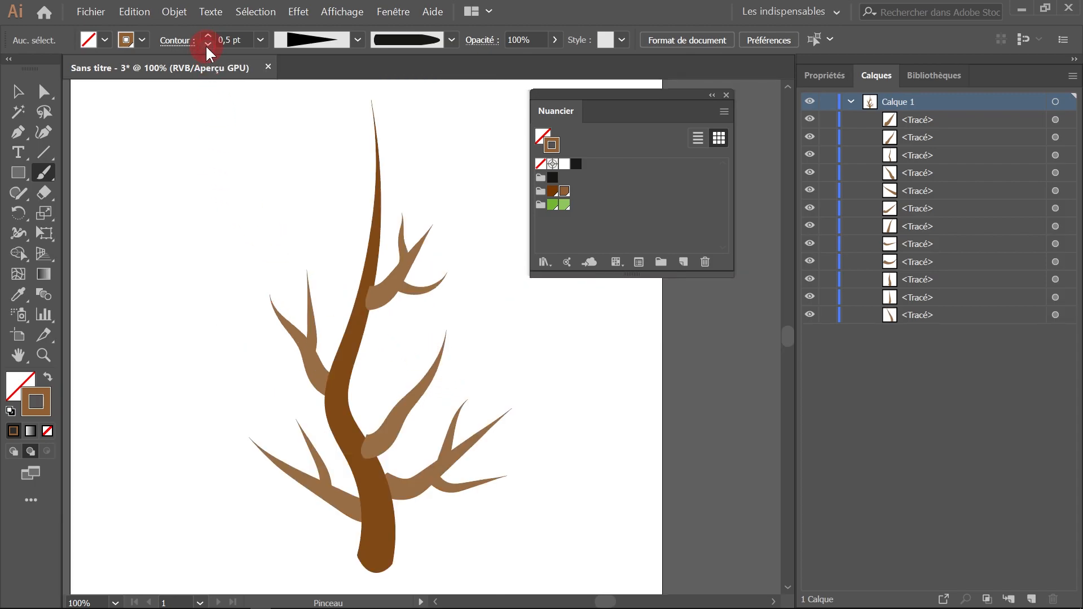
{"action": "key", "text": "ctrl+plus"}
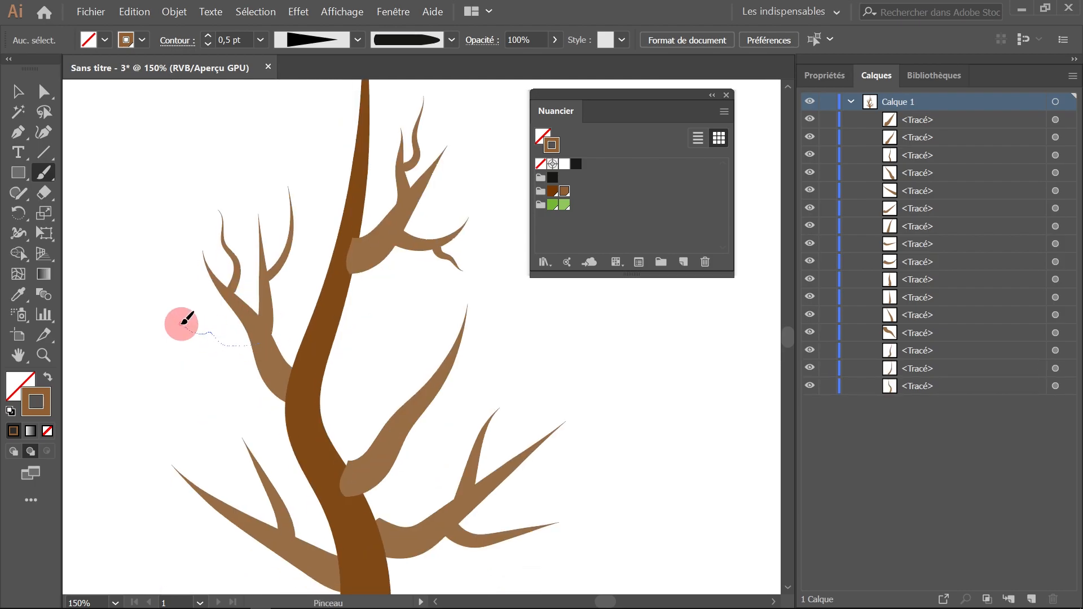
{"action": "mouse_move", "coordinate": [445, 376]}
{"action": "left_mouse_down"}
{"action": "mouse_move", "coordinate": [508, 363]}
{"action": "mouse_move", "coordinate": [519, 454]}
{"action": "mouse_move", "coordinate": [529, 408]}
{"action": "left_mouse_up"}
{"action": "key", "text": "ctrl+z"}
{"action": "left_click_drag", "start_coordinate": [500, 483], "coordinate": [560, 474]}
{"action": "left_click_drag", "start_coordinate": [272, 415], "coordinate": [203, 431]}
{"action": "left_click_drag", "start_coordinate": [299, 381], "coordinate": [227, 320]}
{"action": "key", "text": "ctrl+minus"}
{"action": "left_click_drag", "start_coordinate": [221, 263], "coordinate": [150, 382]}
{"action": "left_click_drag", "start_coordinate": [393, 382], "coordinate": [392, 357]}
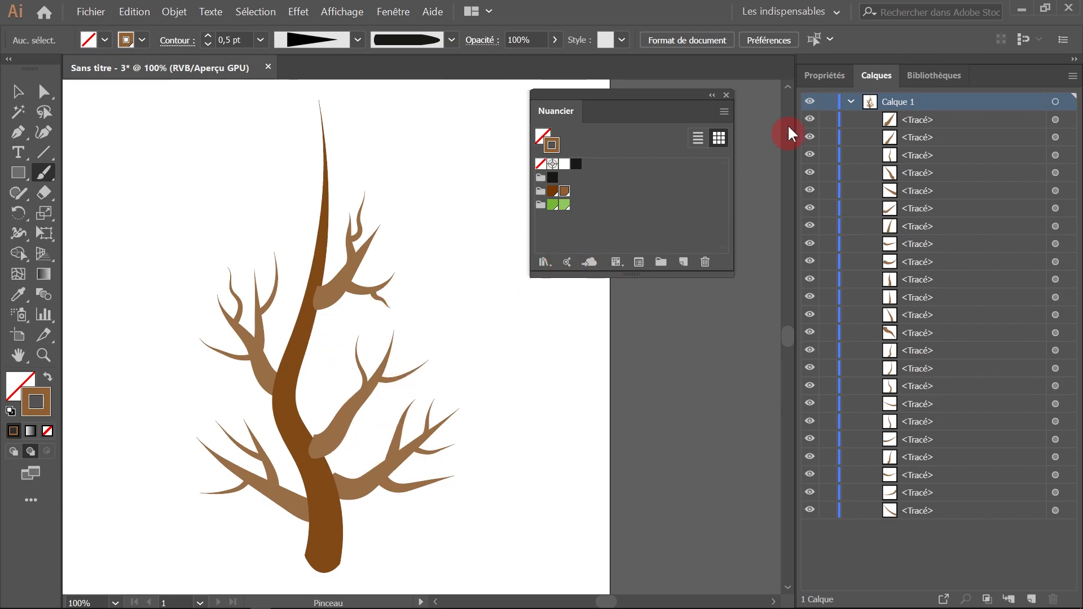
Collapse Calque 1, add a new layer, return to normal drawing mode and place the new layer above Calque 1.
{"action": "left_click", "coordinate": [851, 101]}
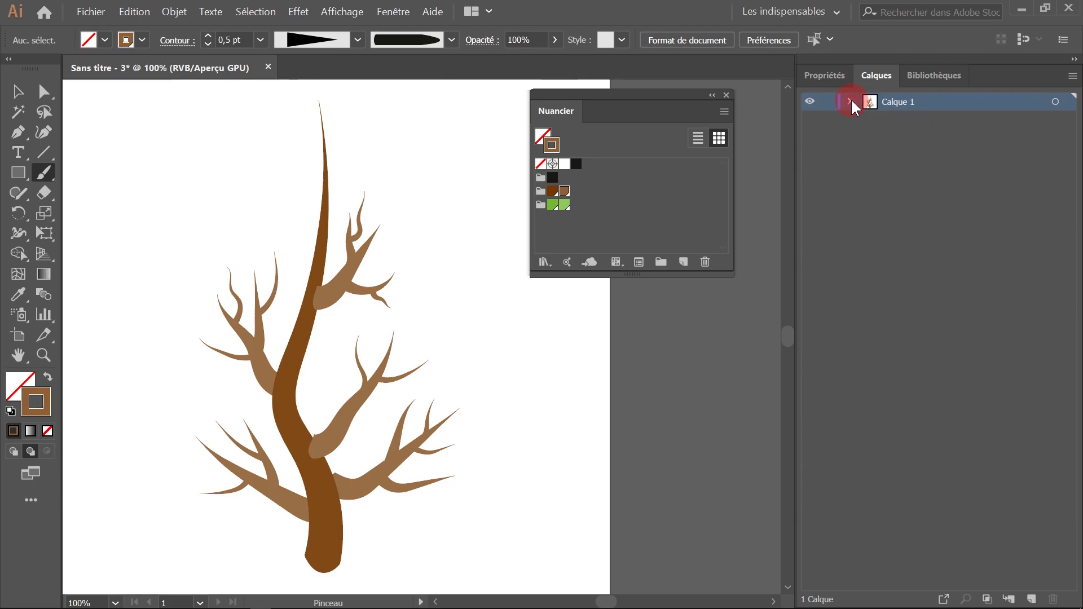
{"action": "left_click", "coordinate": [1032, 600]}
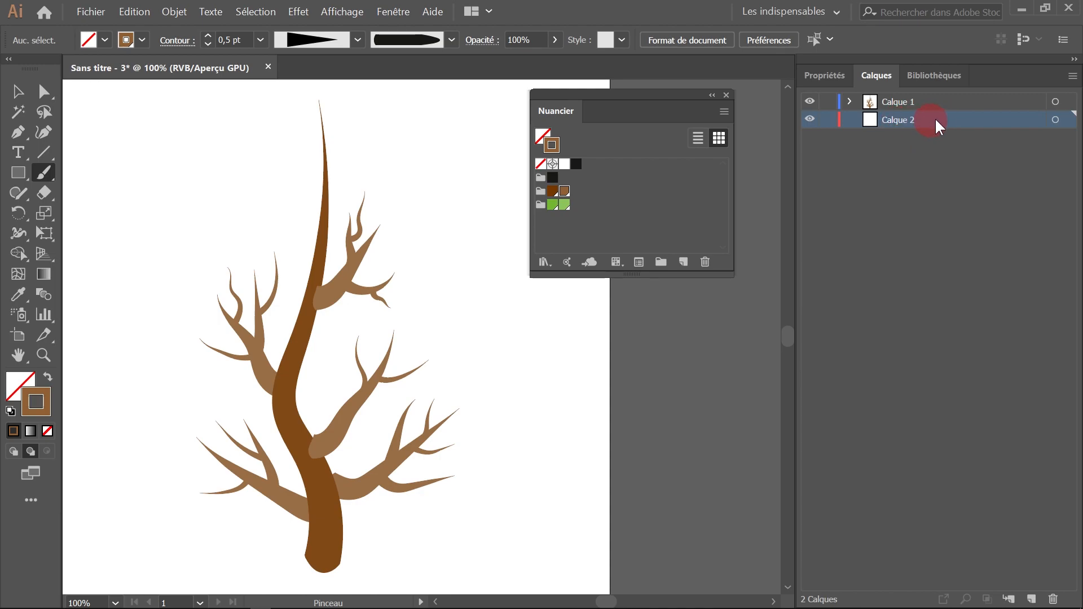
{"action": "left_click", "coordinate": [13, 451]}
{"action": "left_click", "coordinate": [948, 115]}
{"action": "left_click_drag", "start_coordinate": [948, 116], "coordinate": [950, 99]}
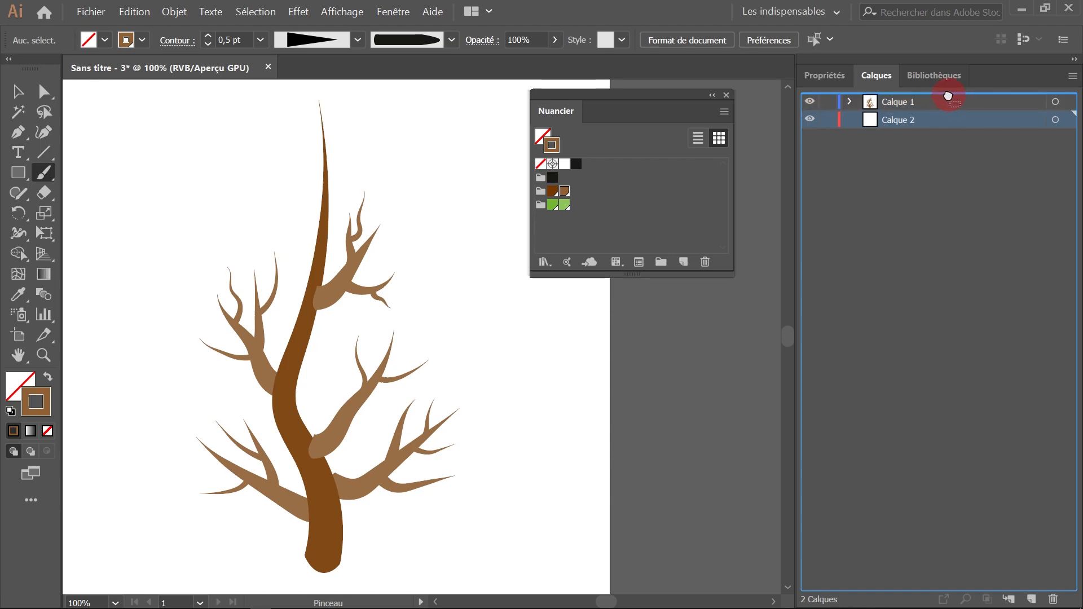
{"action": "left_click_drag", "start_coordinate": [948, 96], "coordinate": [949, 100]}
Rename the new upper layer Feuilles and the tree's layer Tronc, and make Feuilles the active layer.
{"action": "double_click", "coordinate": [902, 103]}
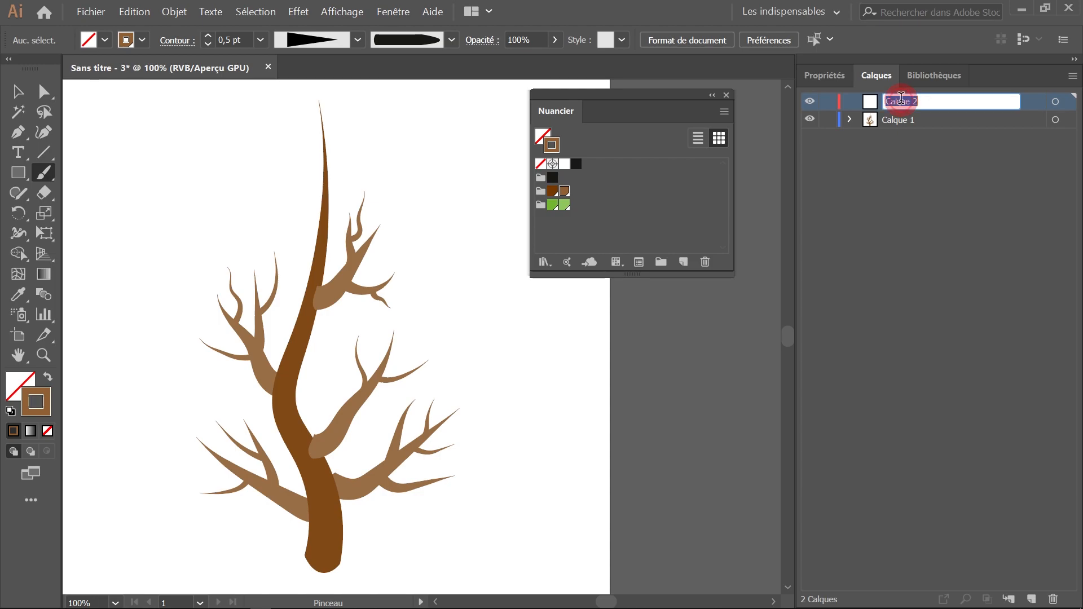
{"action": "type", "text": "Feuilles"}
{"action": "key", "text": "Return"}
{"action": "double_click", "coordinate": [898, 120]}
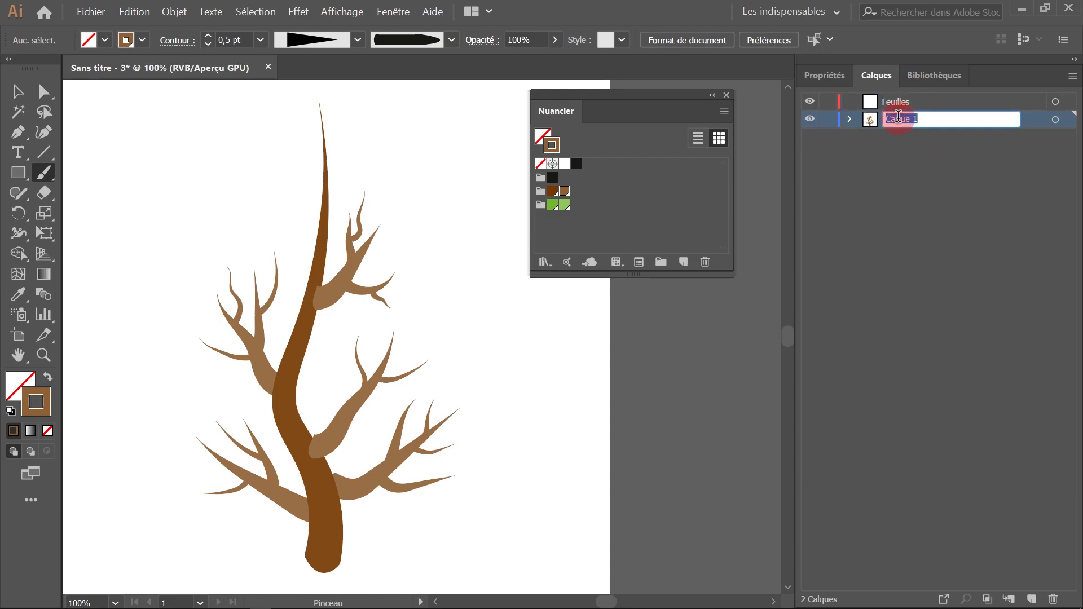
{"action": "type", "text": "Tronc"}
{"action": "key", "text": "Return"}
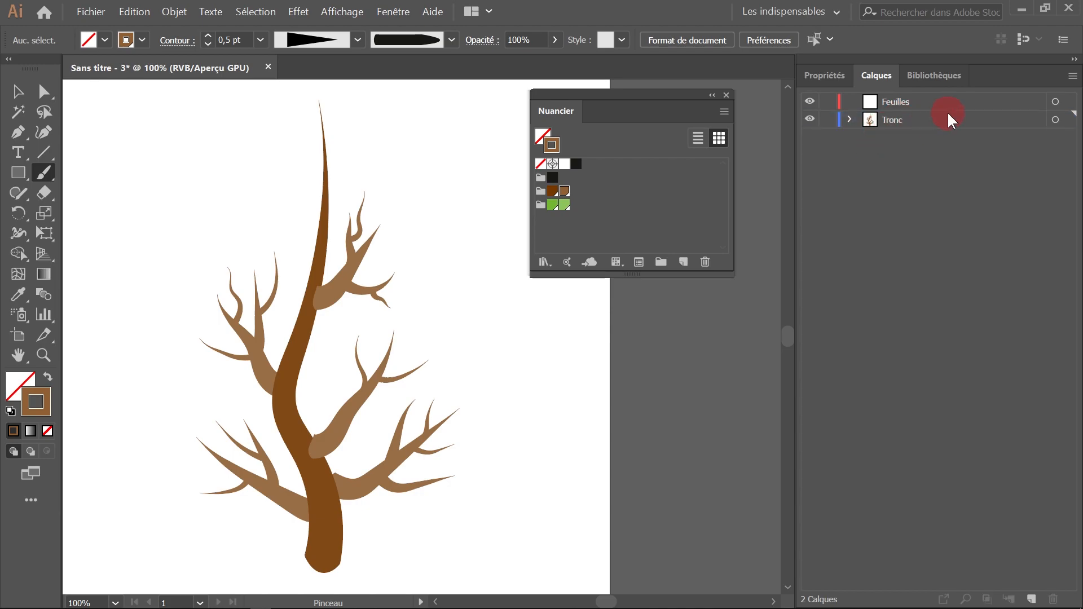
{"action": "left_click", "coordinate": [948, 108]}
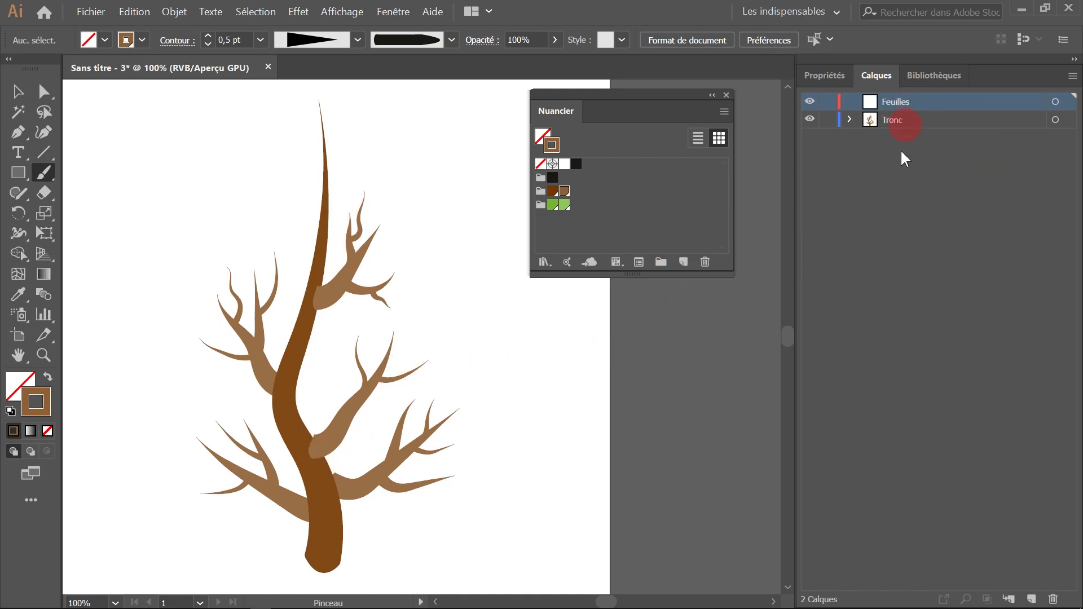
Make room around the tree and draw an upright ellipse about 21.6 by 31.9 mm in the empty area at its upper left.
{"action": "left_click_drag", "start_coordinate": [797, 279], "coordinate": [904, 282]}
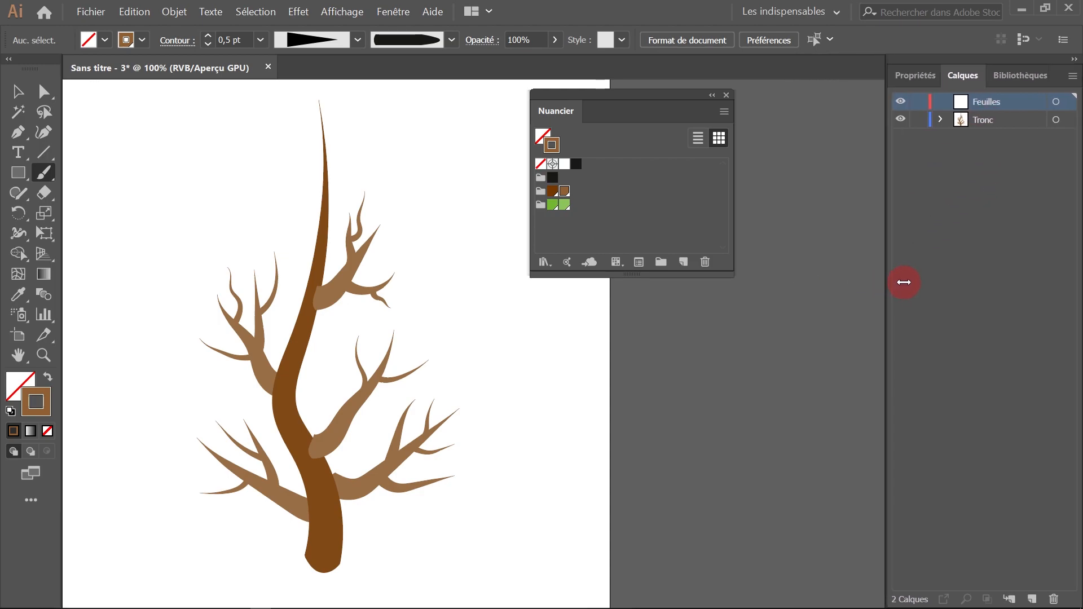
{"action": "left_click_drag", "start_coordinate": [650, 93], "coordinate": [781, 109]}
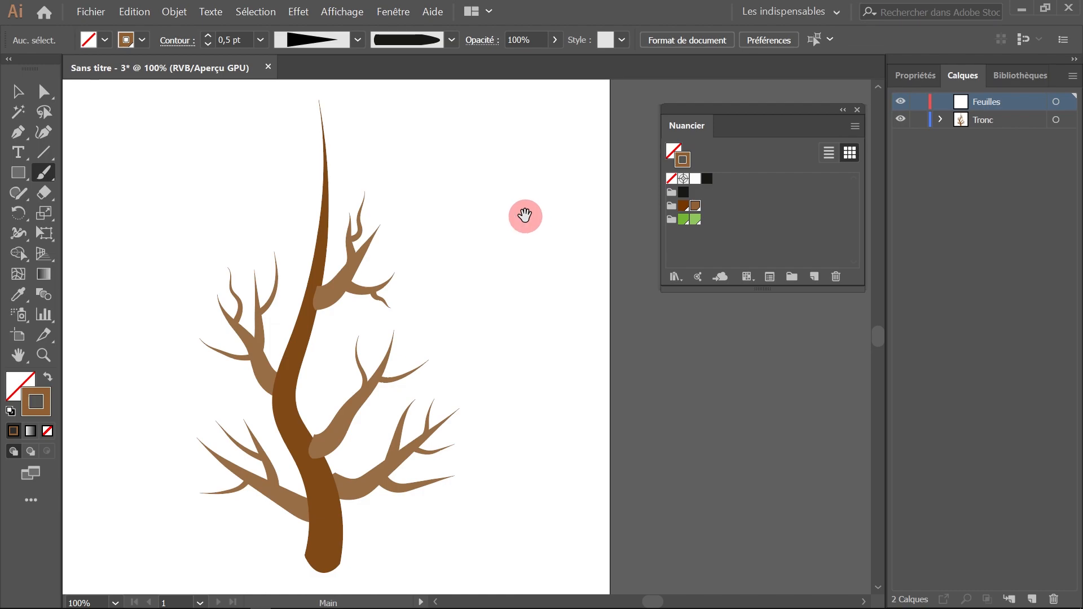
{"action": "left_click_drag", "start_coordinate": [525, 216], "coordinate": [608, 214]}
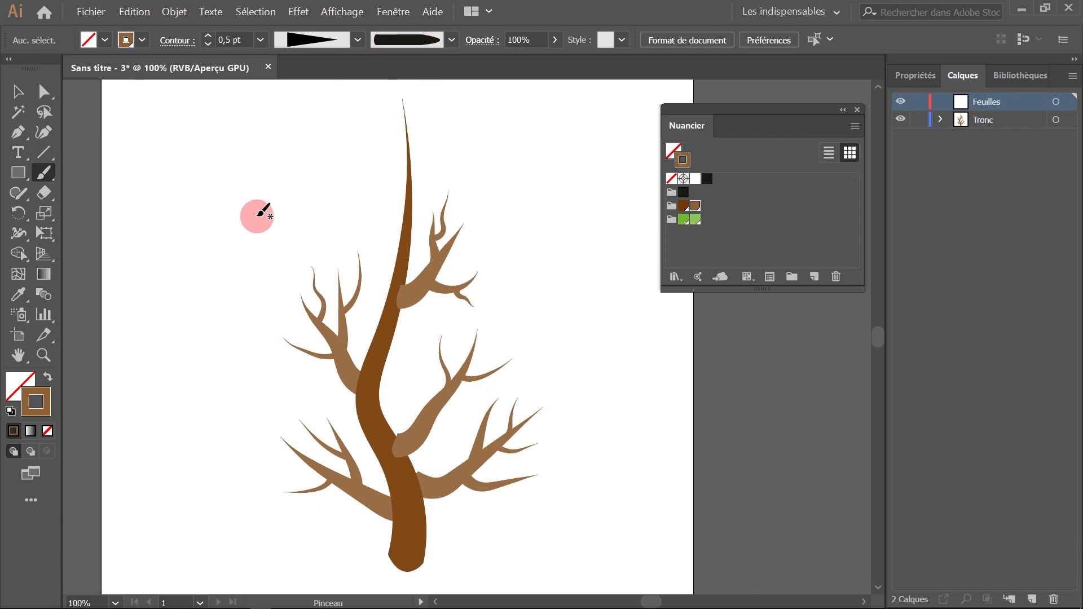
{"action": "left_click_drag", "start_coordinate": [25, 171], "coordinate": [85, 215]}
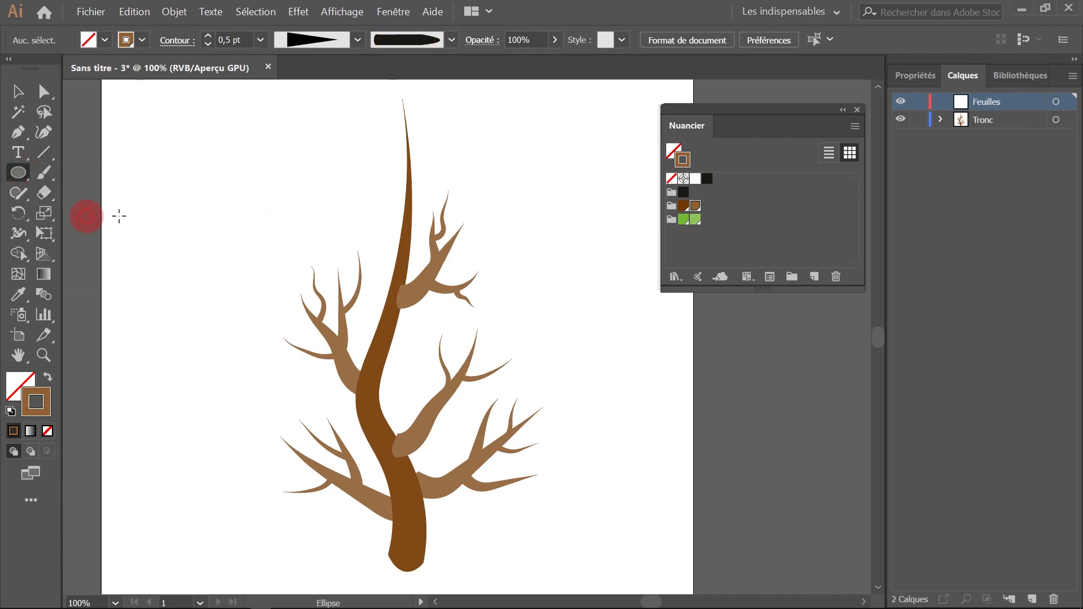
{"action": "left_click_drag", "start_coordinate": [195, 150], "coordinate": [255, 240]}
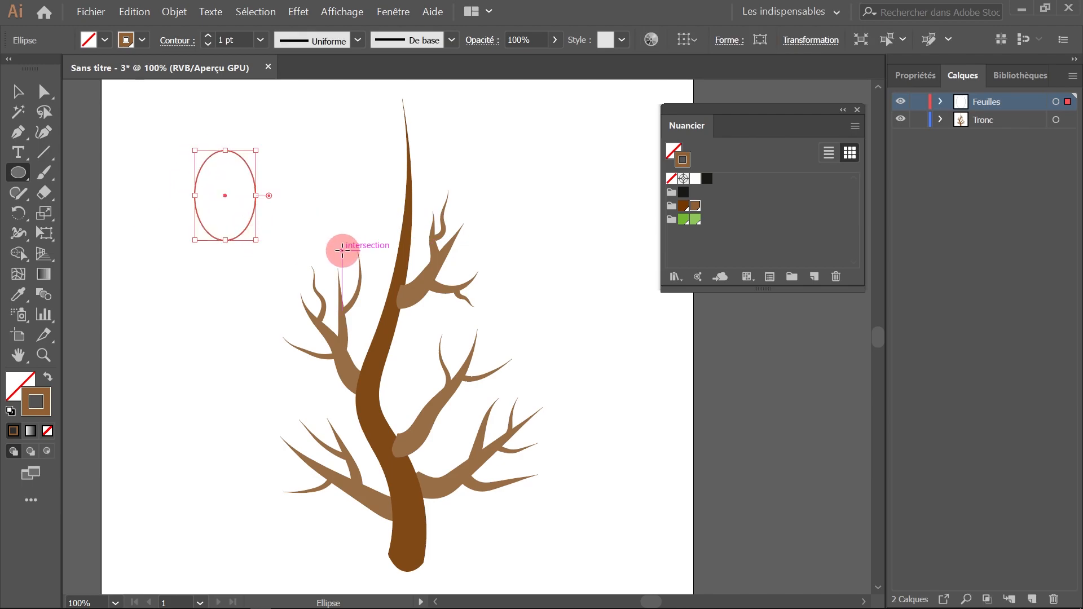
Remove the ellipse's stroke and fill it with the darker green swatch.
{"action": "left_click", "coordinate": [672, 181]}
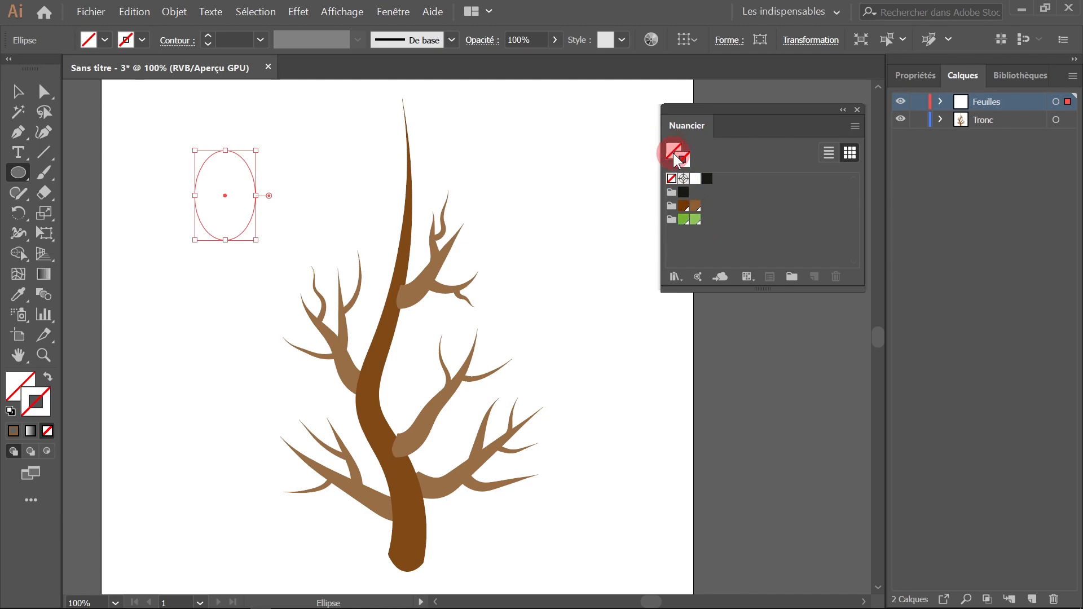
{"action": "left_click", "coordinate": [673, 158]}
{"action": "left_click", "coordinate": [685, 221]}
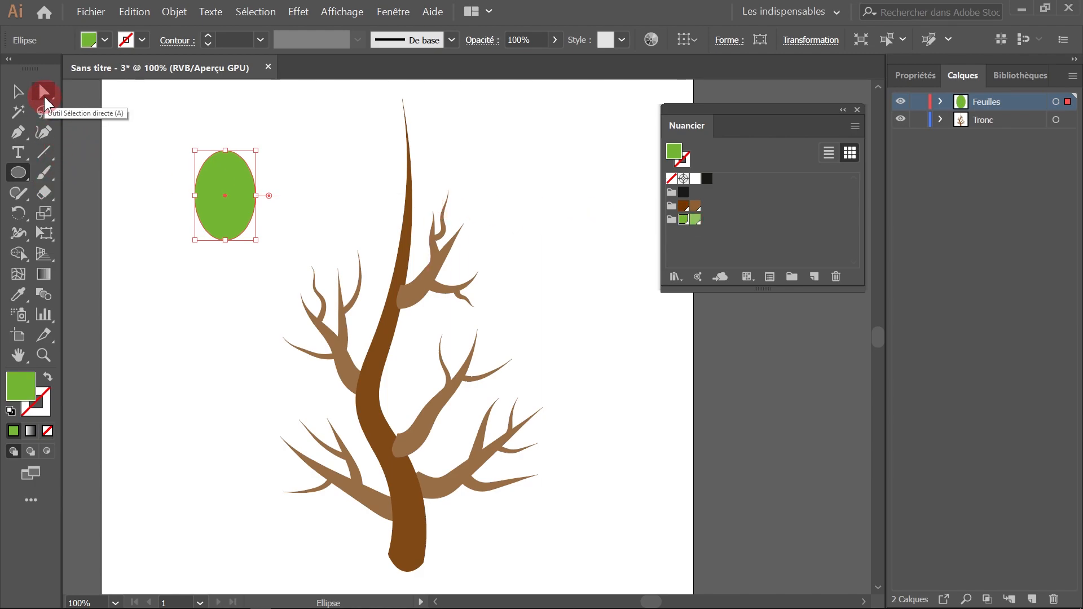
Convert the ellipse's top and bottom anchor points to corner points to form a pointed leaf.
{"action": "left_click", "coordinate": [45, 102]}
{"action": "left_click_drag", "start_coordinate": [209, 128], "coordinate": [239, 288]}
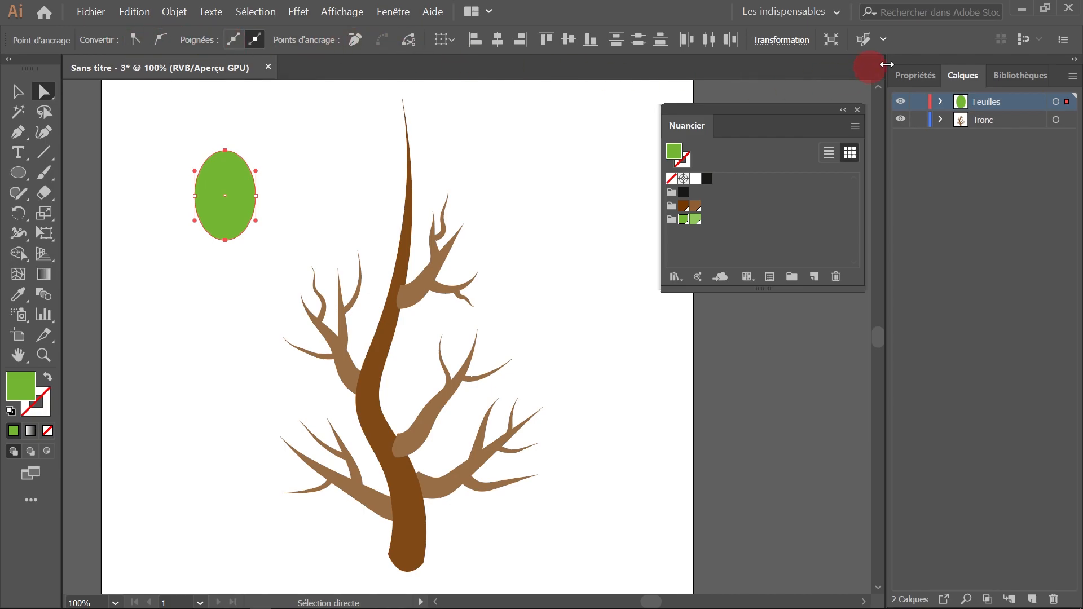
{"action": "left_click", "coordinate": [922, 74]}
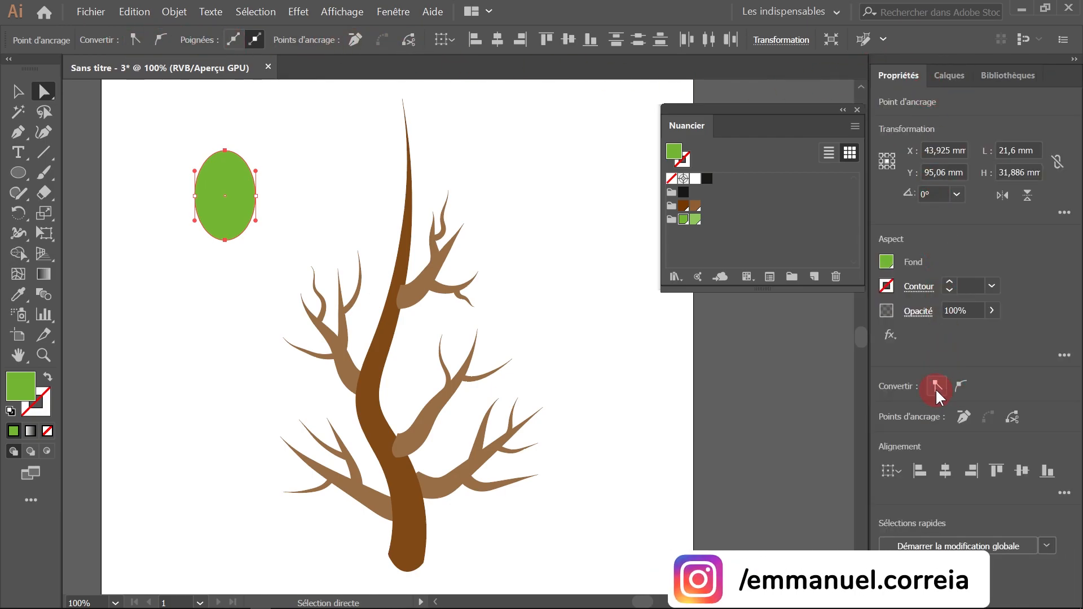
{"action": "left_click", "coordinate": [135, 39]}
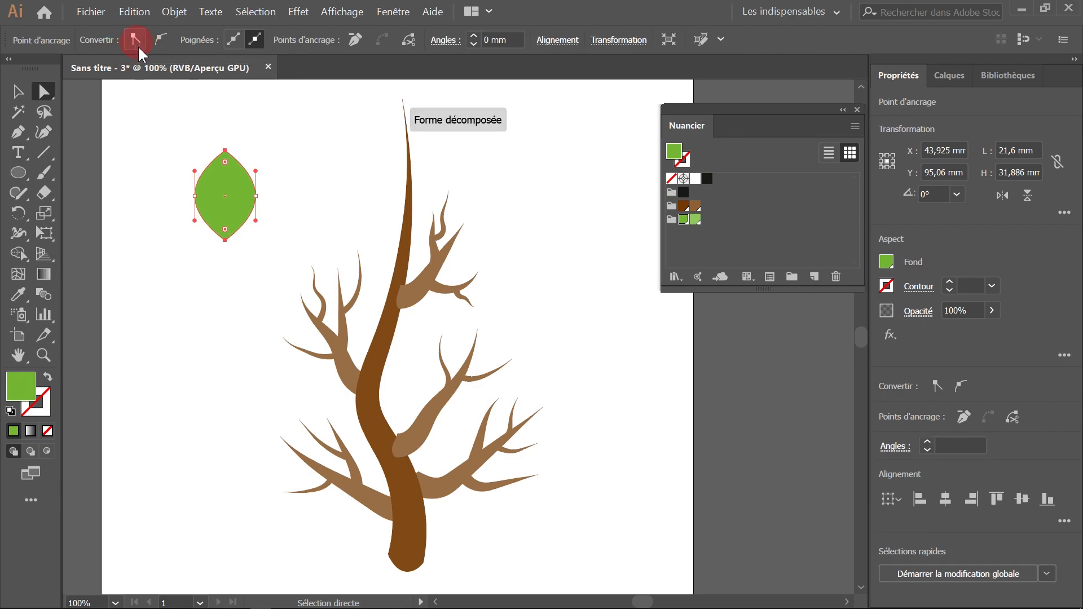
{"action": "left_click", "coordinate": [230, 172], "text": "ctrl"}
{"action": "left_click", "coordinate": [229, 171], "text": "ctrl"}
{"action": "left_click_drag", "start_coordinate": [426, 297], "coordinate": [186, 113]}
{"action": "left_click_drag", "start_coordinate": [368, 286], "coordinate": [247, 190]}
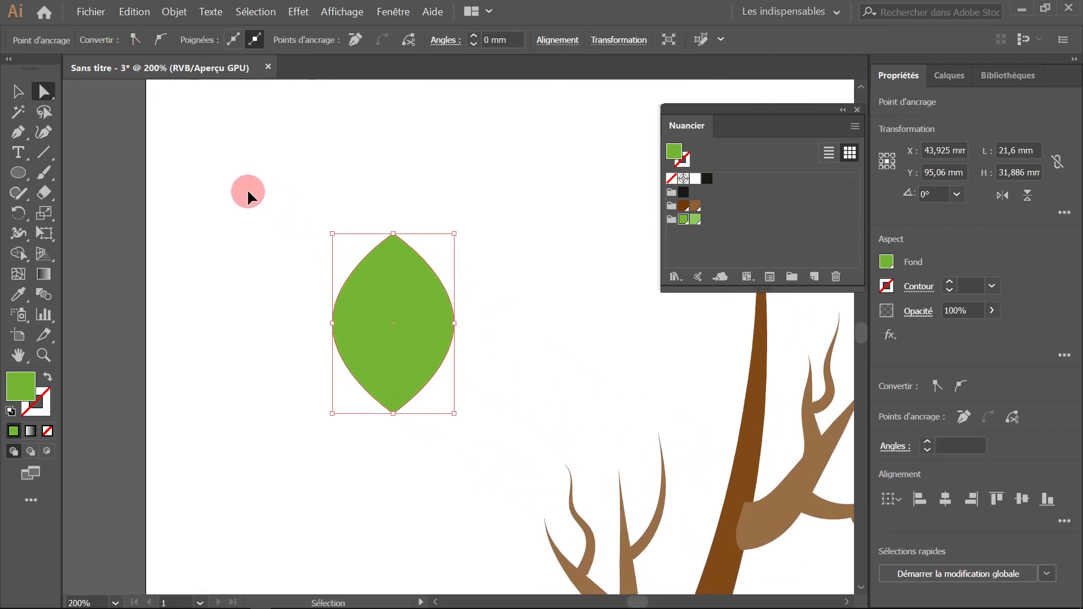
{"action": "key", "text": "ctrl+z"}
{"action": "left_click", "coordinate": [161, 39]}
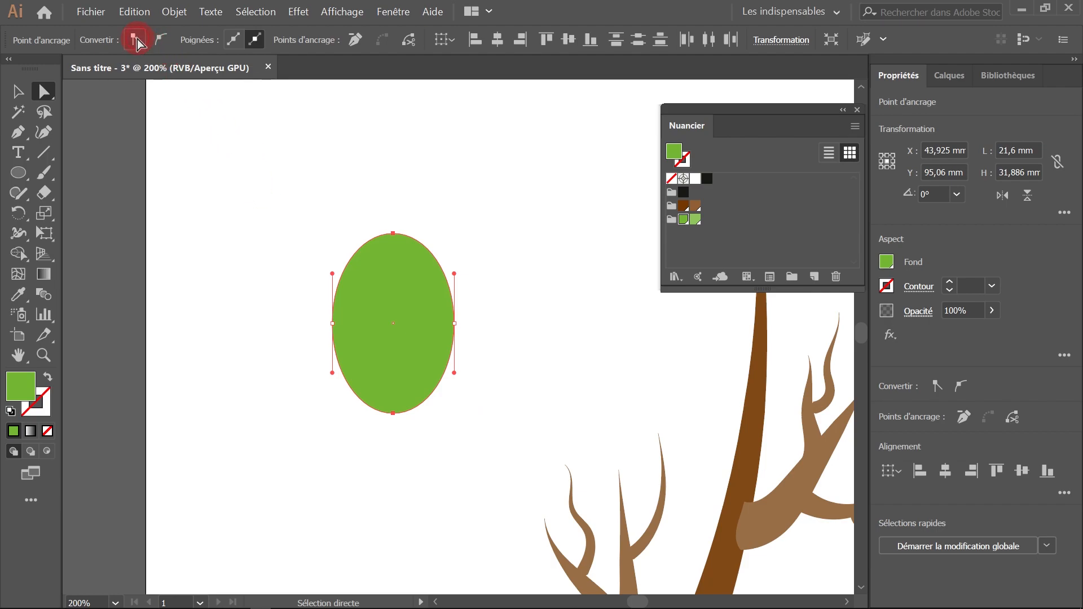
{"action": "left_click", "coordinate": [136, 39]}
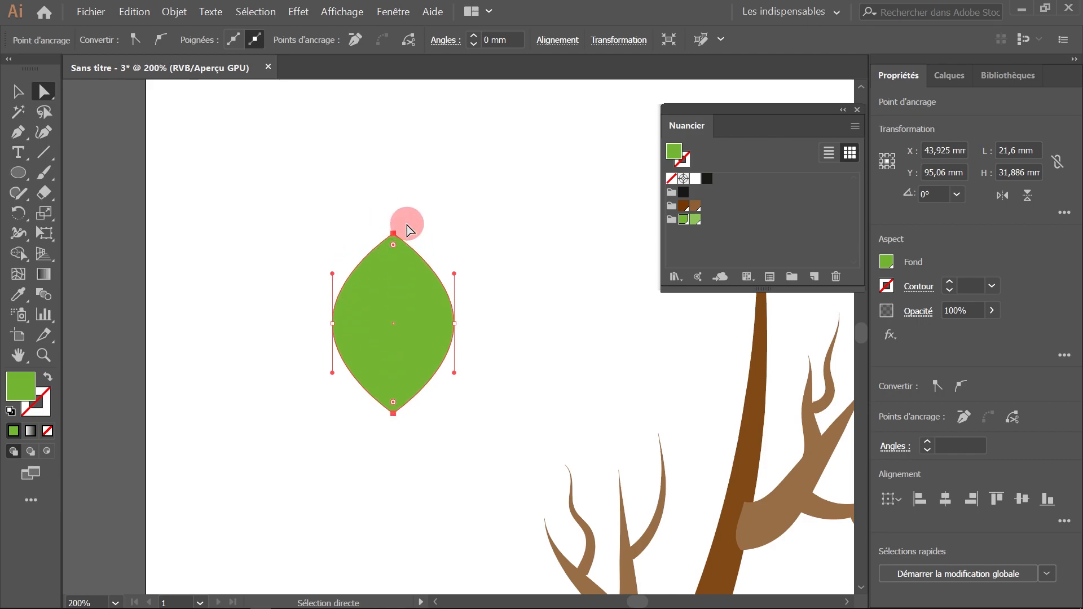
Move the leaf's two side anchor points straight down about 6.56 mm to give it a teardrop shape.
{"action": "left_click_drag", "start_coordinate": [303, 310], "coordinate": [452, 359]}
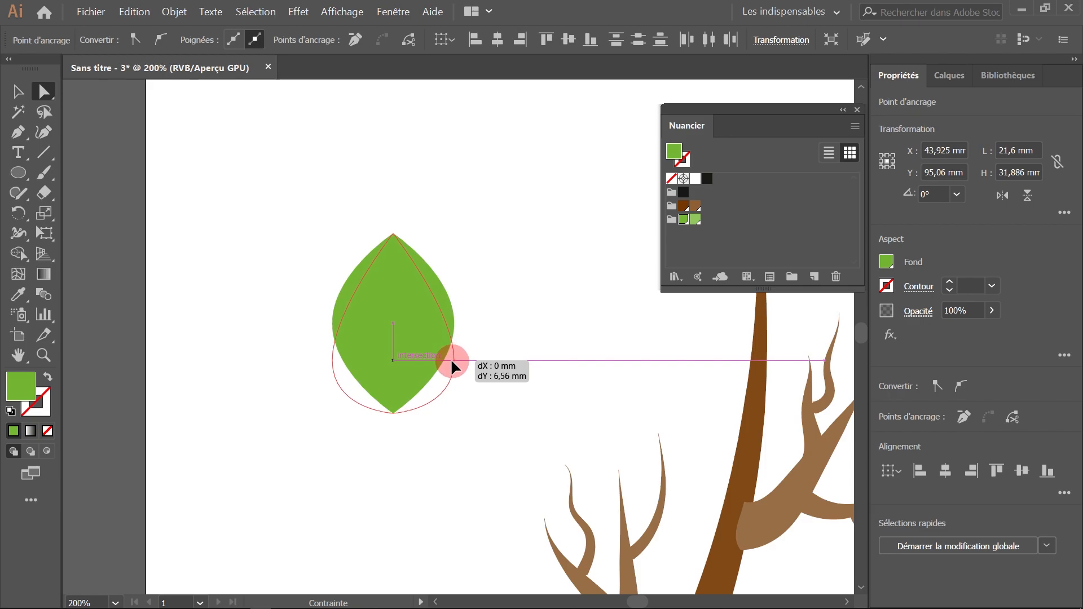
{"action": "left_click_drag", "start_coordinate": [452, 358], "coordinate": [451, 358]}
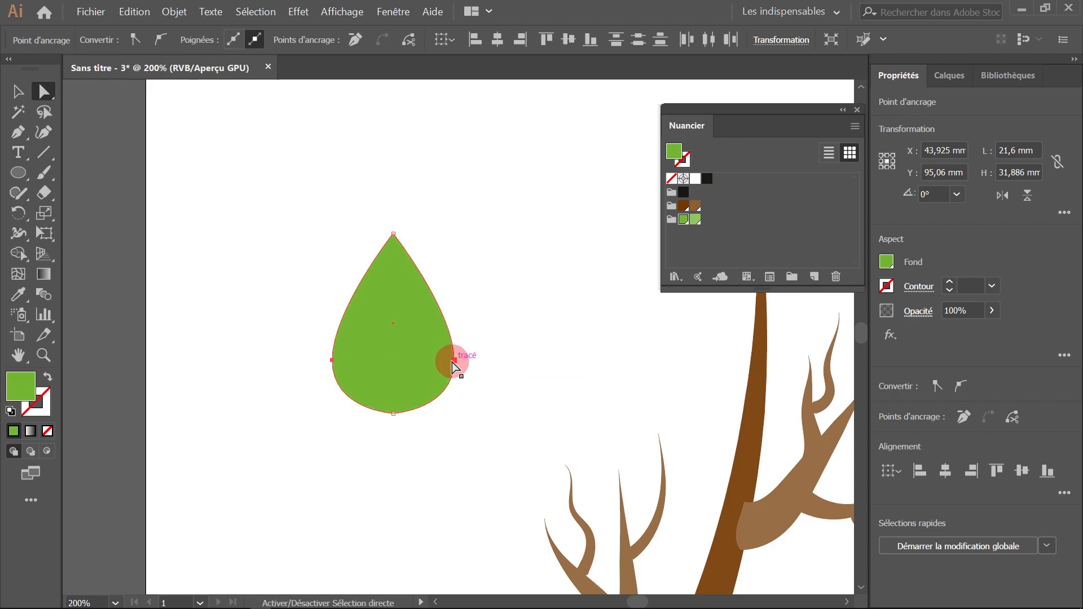
{"action": "left_click", "coordinate": [486, 294]}
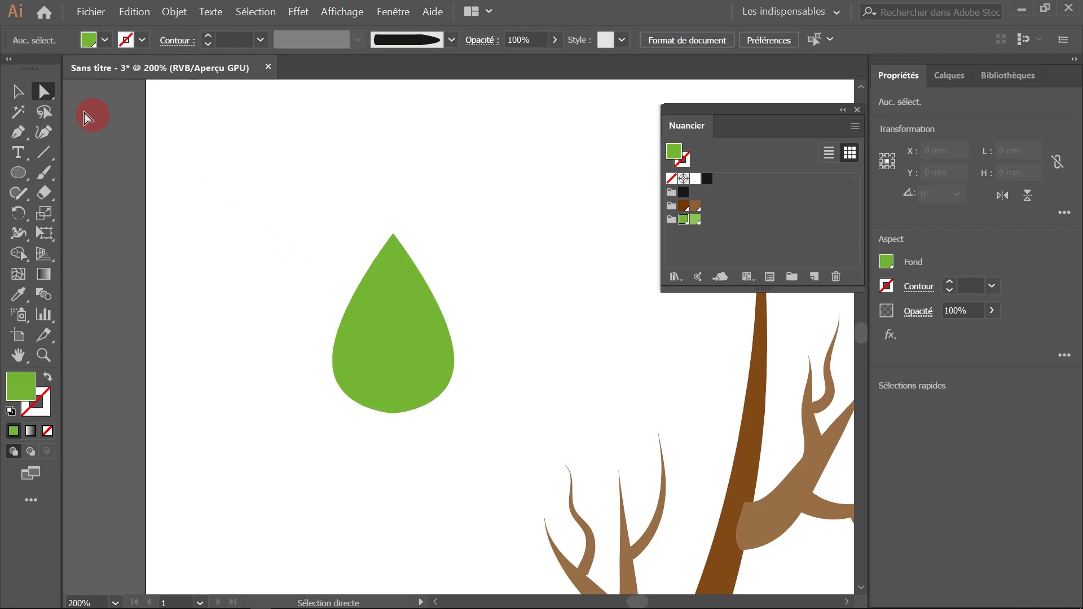
Narrow the whole leaf symmetrically to a width of about 15.8 mm, keeping its height.
{"action": "left_click", "coordinate": [26, 94]}
{"action": "left_click", "coordinate": [389, 346]}
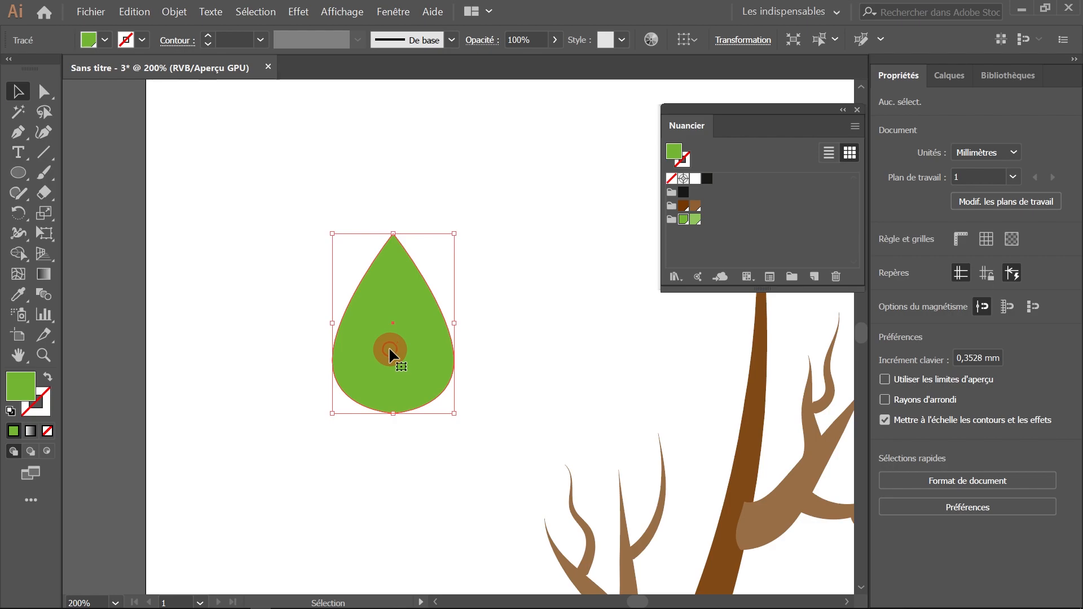
{"action": "left_click_drag", "start_coordinate": [456, 324], "coordinate": [368, 261]}
{"action": "left_click", "coordinate": [486, 301]}
{"action": "left_click", "coordinate": [476, 311], "text": "ctrl+alt"}
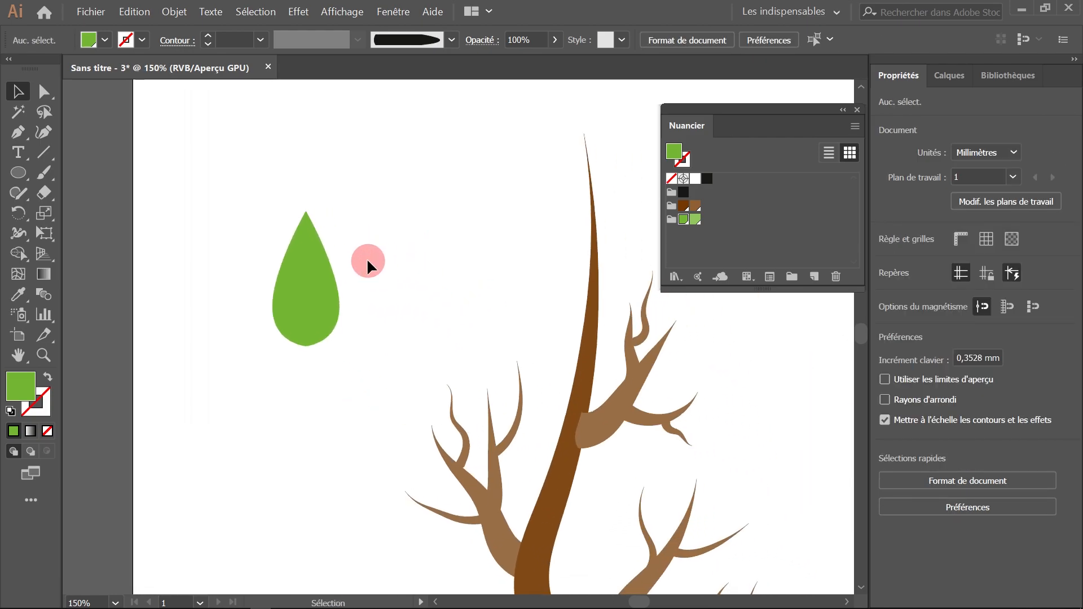
Show the brushes (Formes) and create a new brush of type Forme artistique from the green leaf.
{"action": "left_click", "coordinate": [314, 292]}
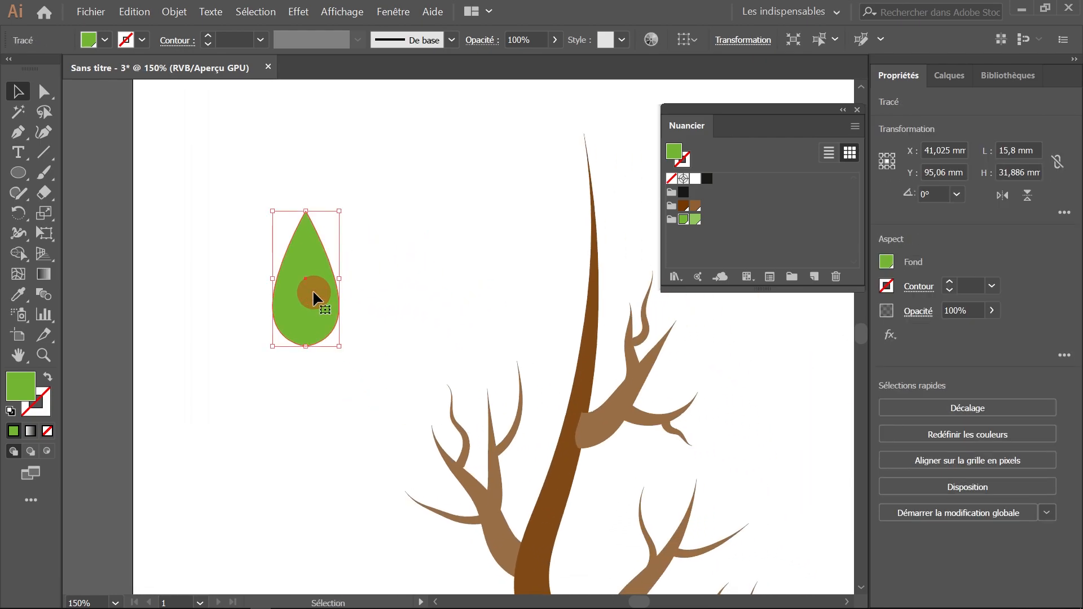
{"action": "left_click", "coordinate": [392, 13]}
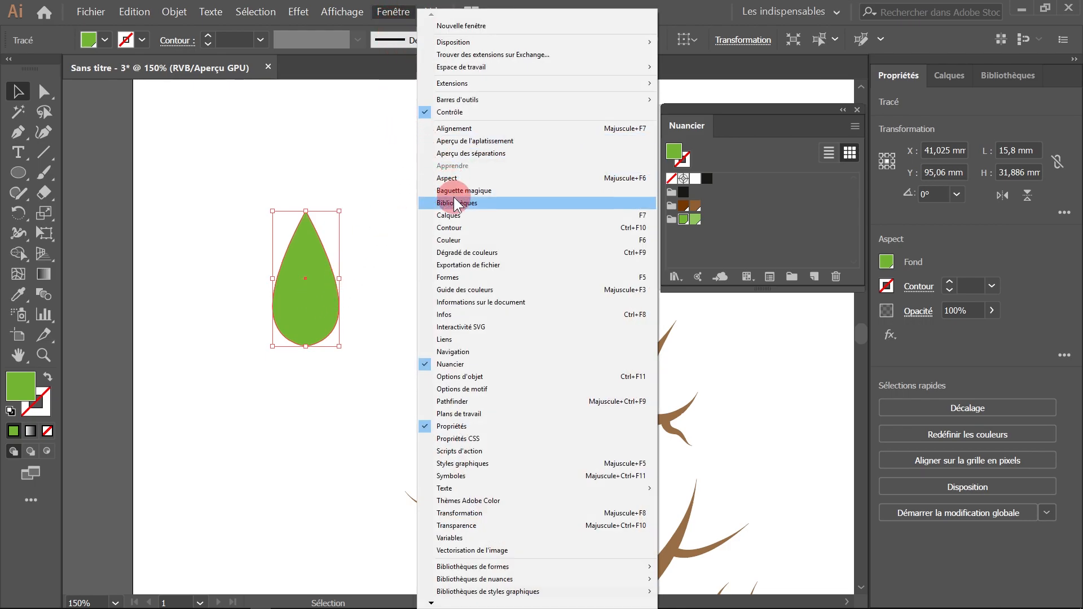
{"action": "left_click", "coordinate": [461, 278]}
{"action": "left_click_drag", "start_coordinate": [696, 108], "coordinate": [476, 107]}
{"action": "left_click", "coordinate": [313, 280]}
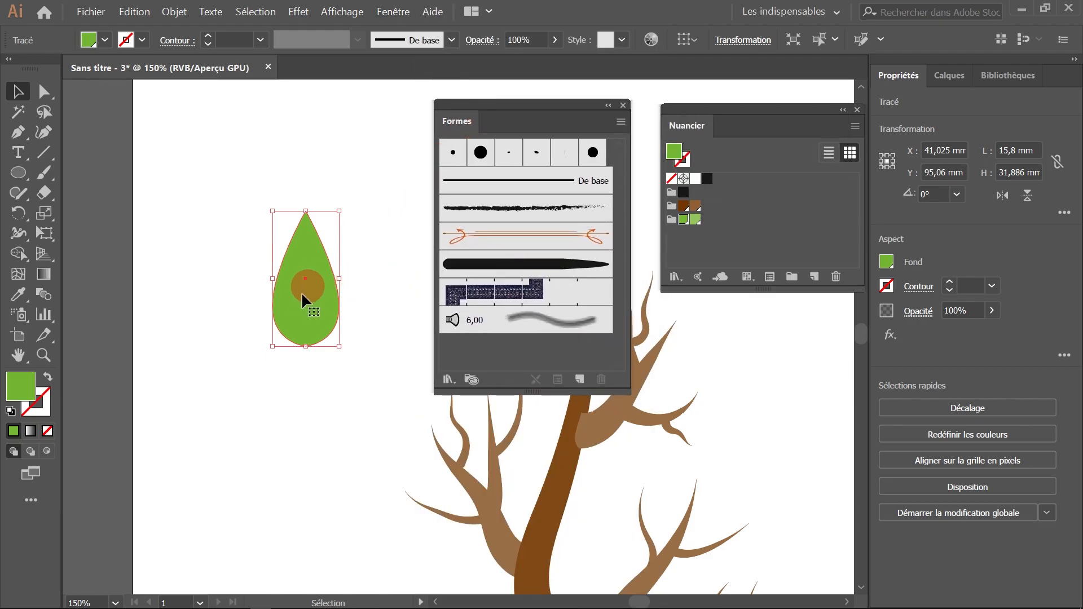
{"action": "left_click_drag", "start_coordinate": [297, 306], "coordinate": [492, 353]}
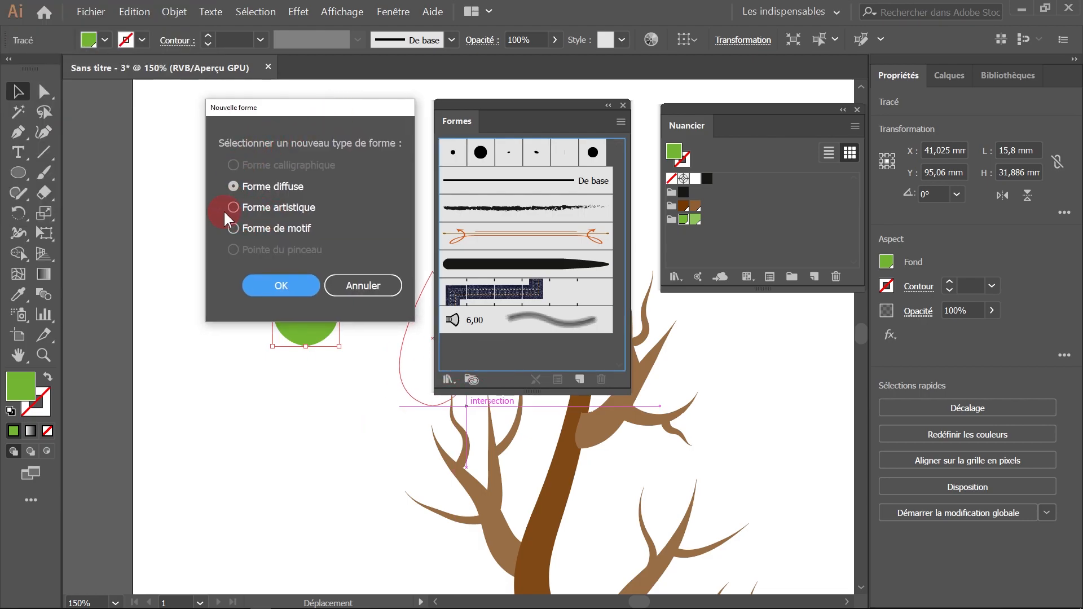
{"action": "left_click", "coordinate": [278, 214]}
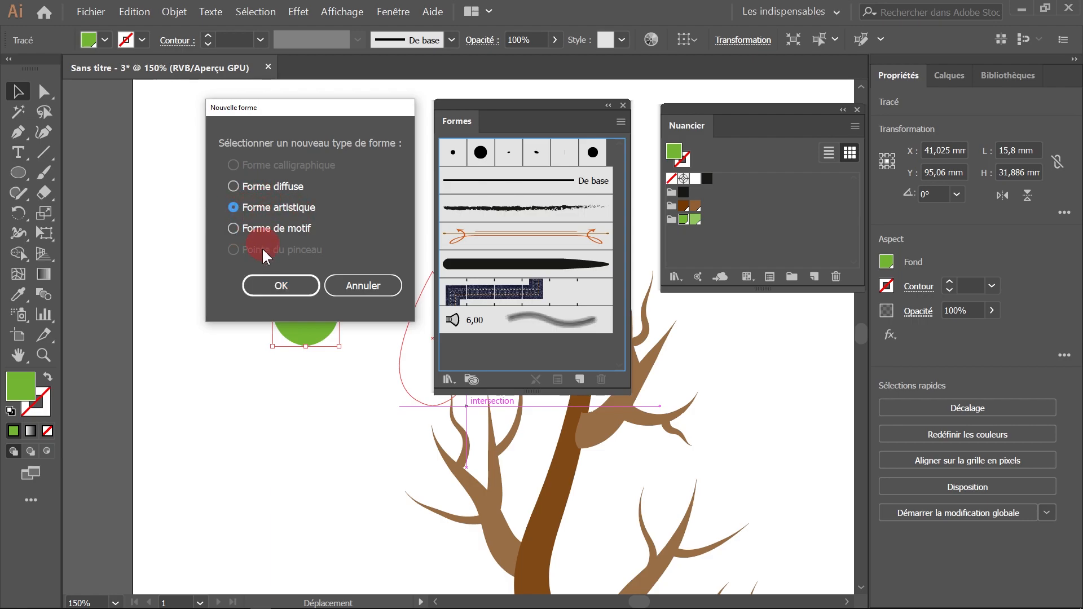
{"action": "left_click", "coordinate": [283, 286]}
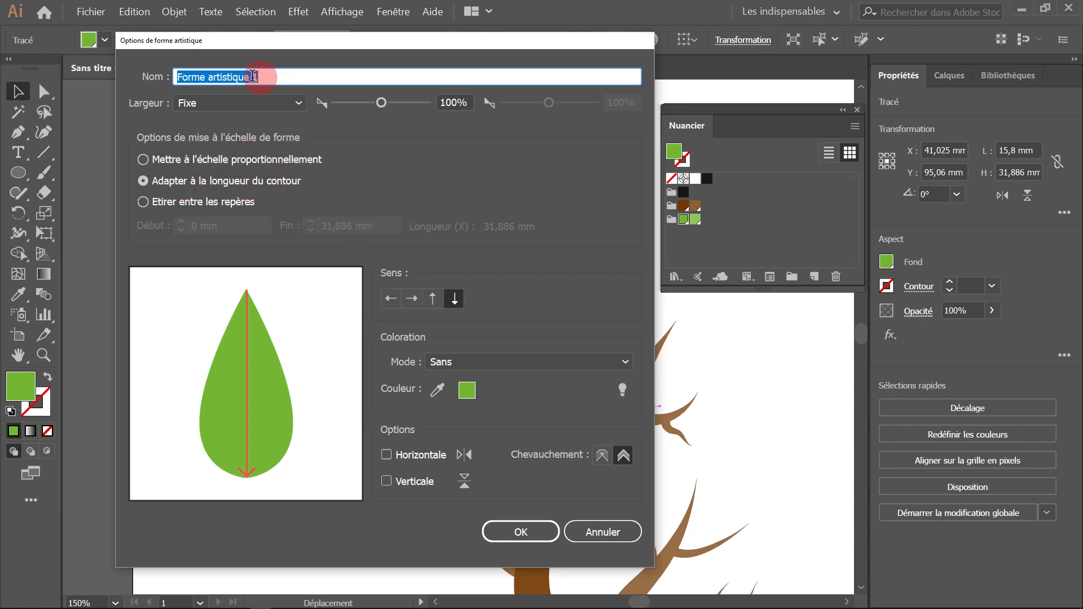
Name the art brush Feuille and set its direction upward, from the leaf's rounded base to its tip.
{"action": "type", "text": "Feuille"}
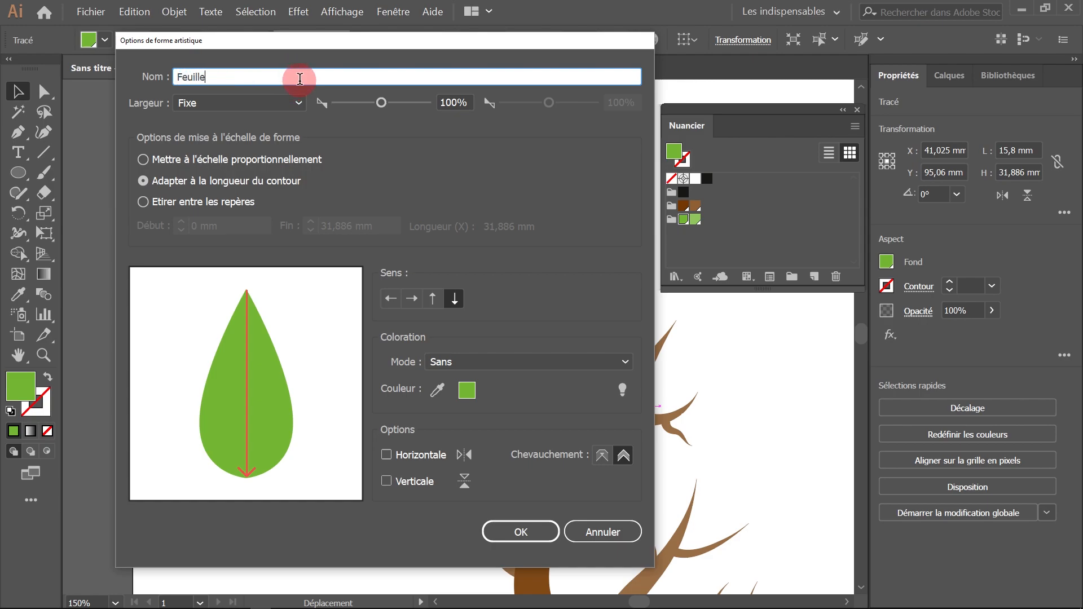
{"action": "key", "text": "Tab"}
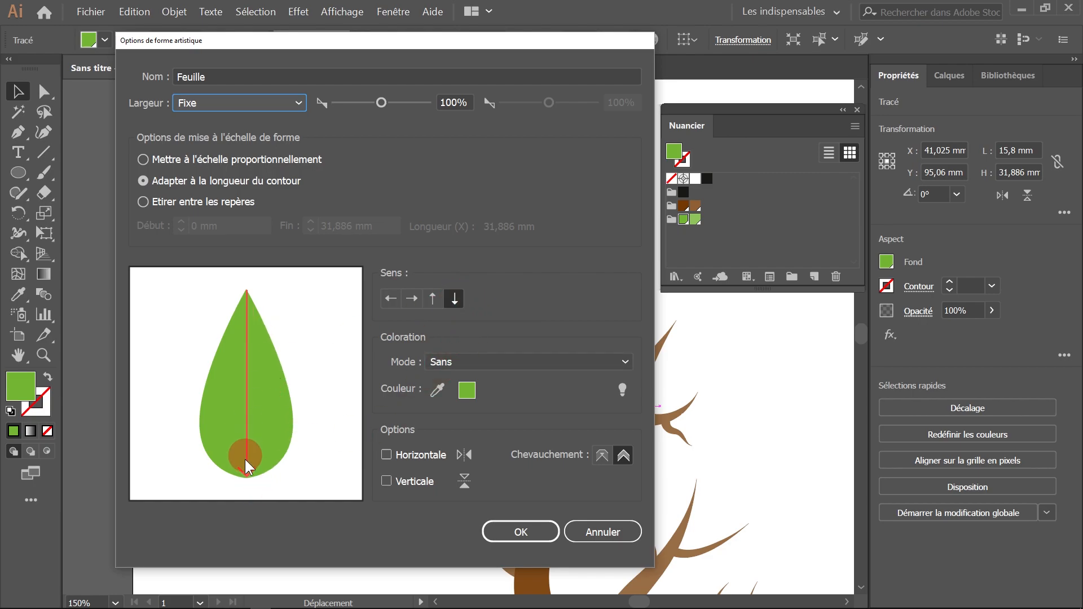
{"action": "left_click", "coordinate": [432, 299]}
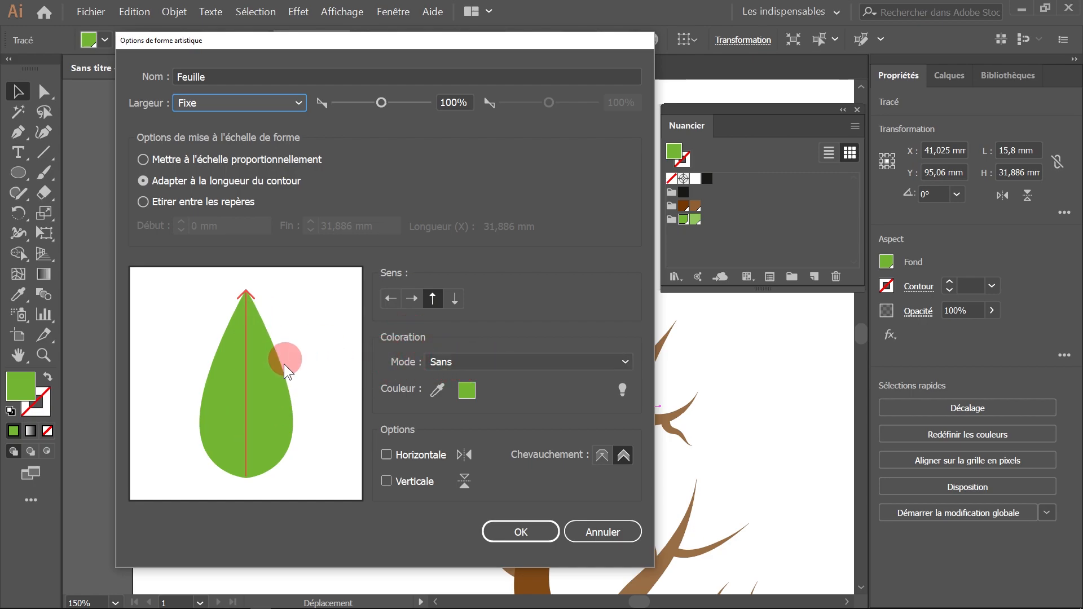
Look through the brush's coloration modes and read the coloration tips comparing Sans, Teintes, Teintes et ombres and Saturation.
{"action": "left_click", "coordinate": [466, 361]}
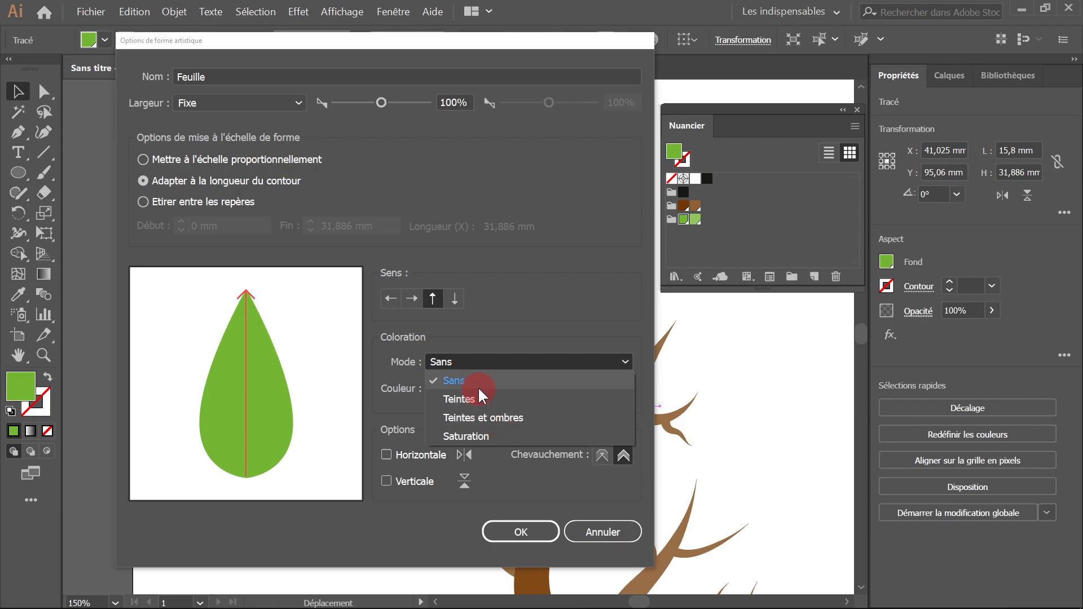
{"action": "left_click", "coordinate": [517, 337]}
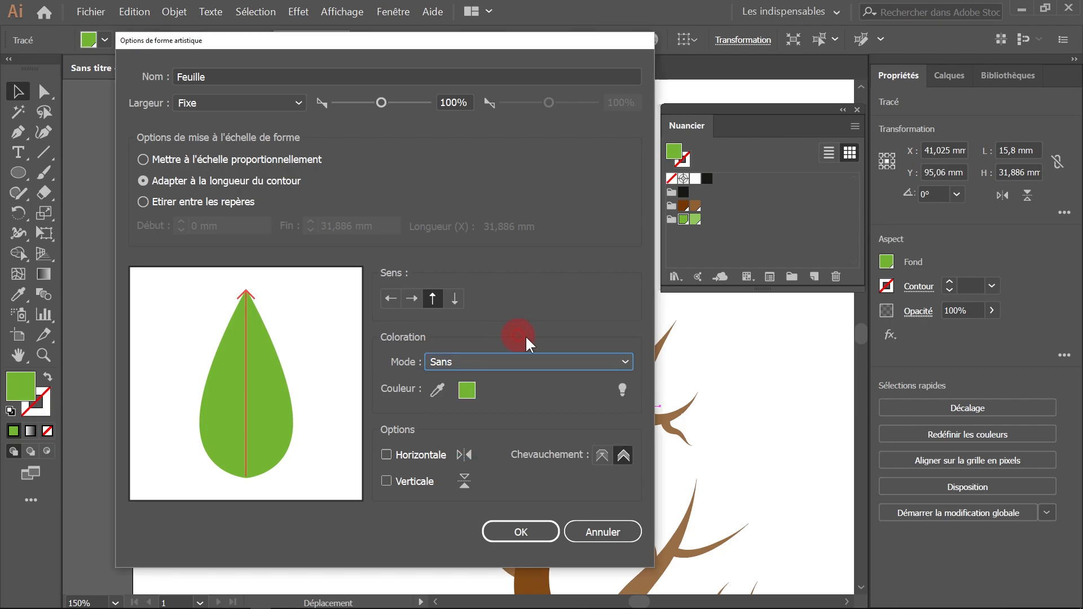
{"action": "left_click", "coordinate": [624, 391]}
{"action": "left_click_drag", "start_coordinate": [242, 8], "coordinate": [289, 17]}
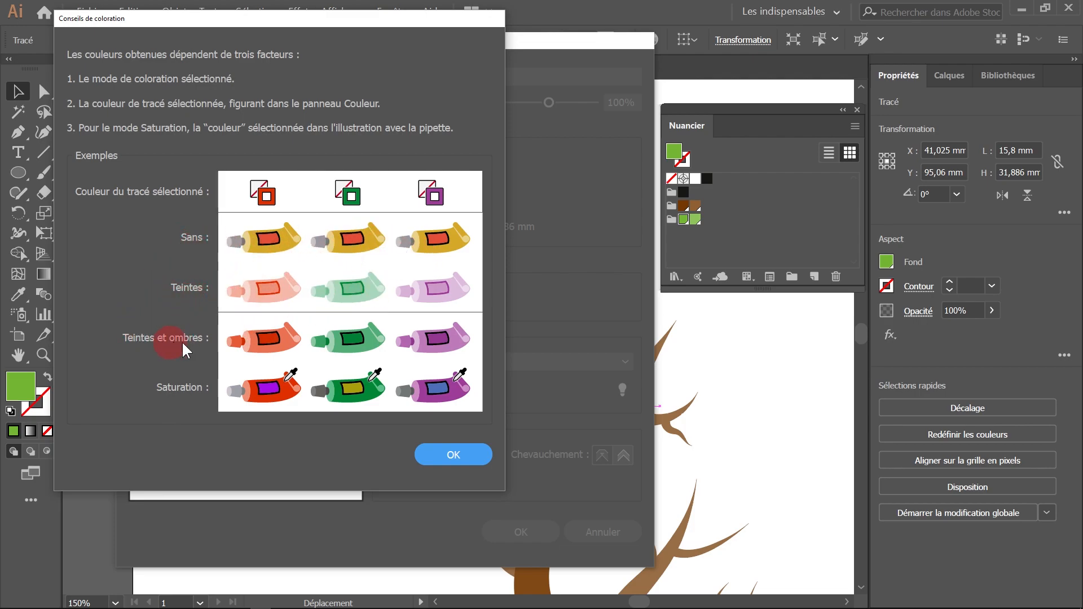
{"action": "left_click", "coordinate": [445, 453]}
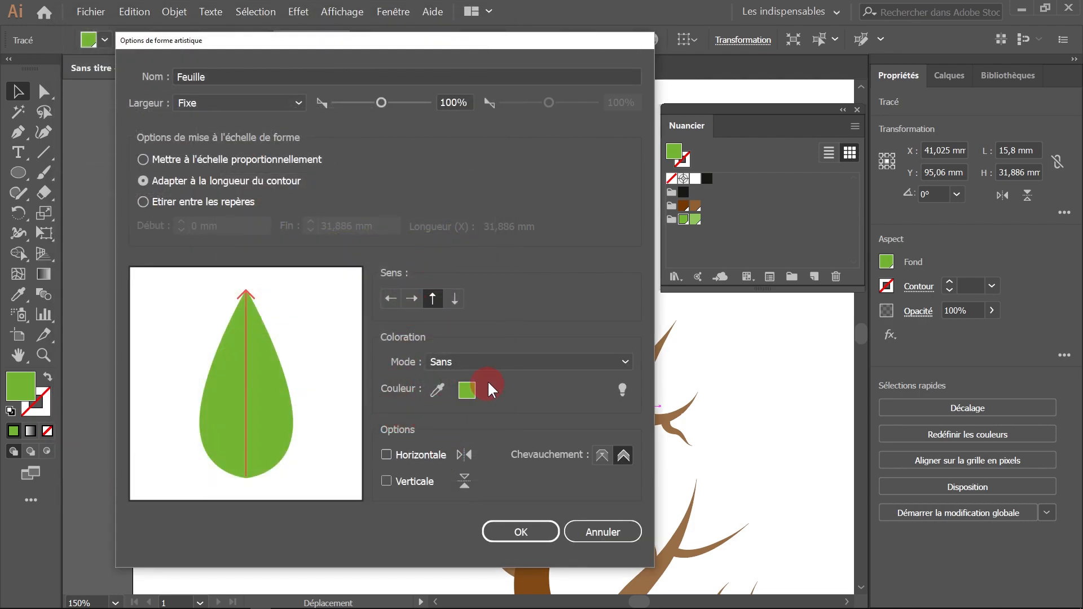
Set the leaf brush's coloration mode to Teintes et ombres and create the brush.
{"action": "left_click", "coordinate": [443, 366]}
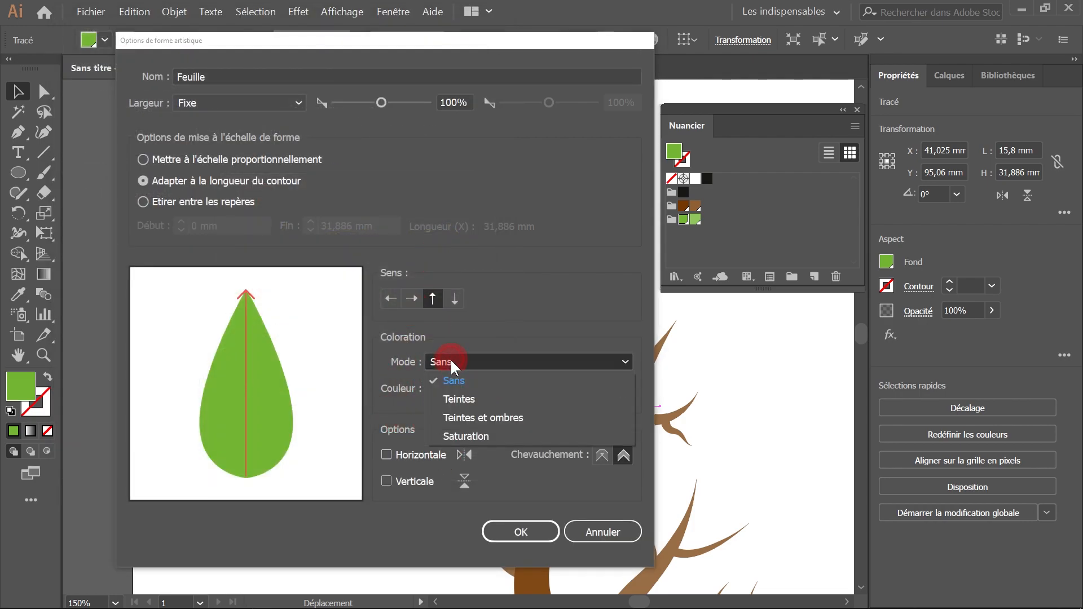
{"action": "left_click", "coordinate": [451, 417]}
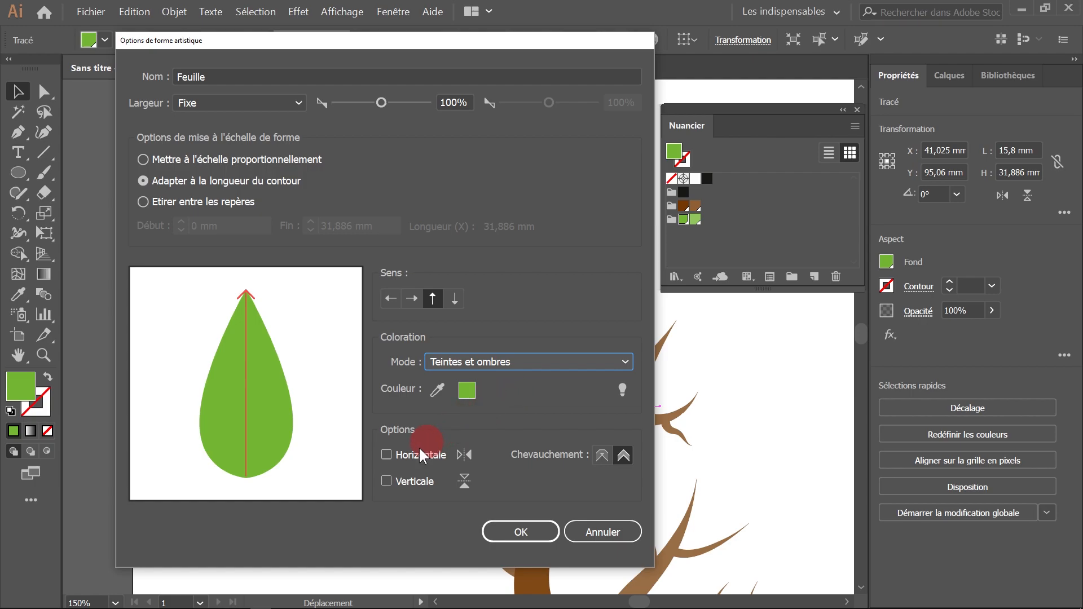
{"action": "left_click", "coordinate": [520, 532]}
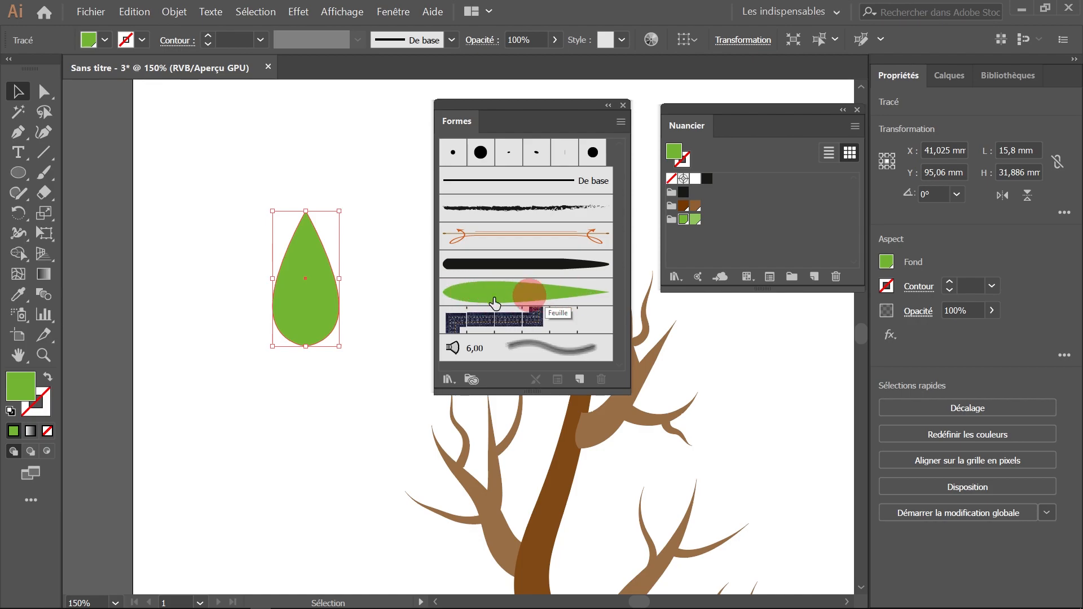
Remove the original leaf shape from the artboard and choose the Feuille art brush, keeping the brush list clear of the tree.
{"action": "mouse_move", "coordinate": [500, 303]}
{"action": "left_mouse_down"}
{"action": "mouse_move", "coordinate": [316, 270]}
{"action": "mouse_move", "coordinate": [306, 299]}
{"action": "left_mouse_up"}
{"action": "left_click", "coordinate": [310, 298]}
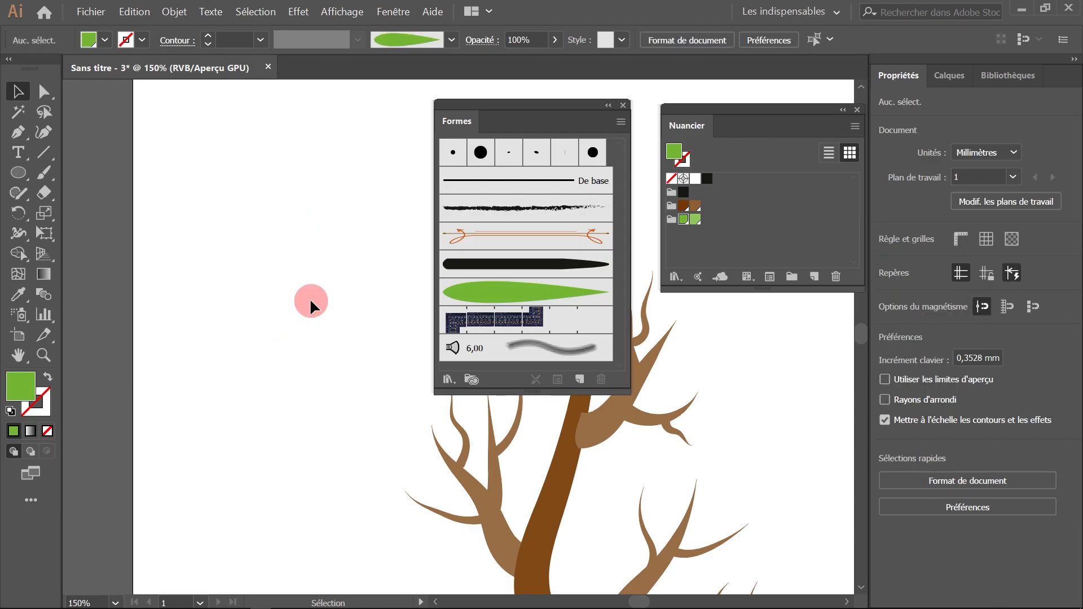
{"action": "left_click", "coordinate": [479, 293]}
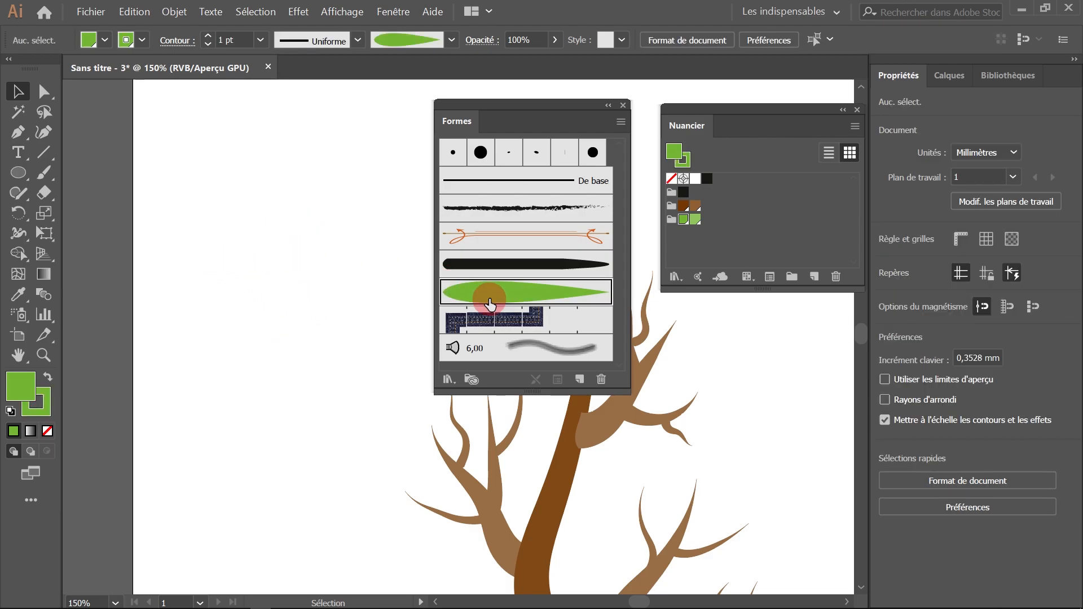
{"action": "left_click_drag", "start_coordinate": [539, 104], "coordinate": [272, 95]}
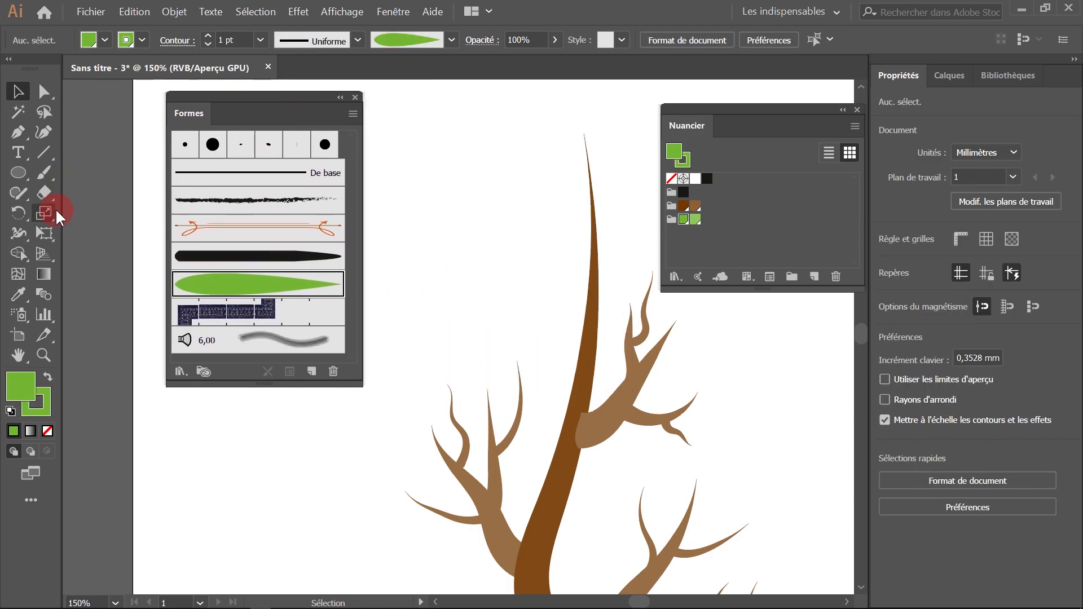
Test the Feuille brush with the Paintbrush by painting several short leaf strokes beside the tree.
{"action": "left_click", "coordinate": [44, 172]}
{"action": "mouse_move", "coordinate": [430, 145]}
{"action": "left_mouse_down"}
{"action": "mouse_move", "coordinate": [454, 211]}
{"action": "mouse_move", "coordinate": [502, 245]}
{"action": "left_mouse_up"}
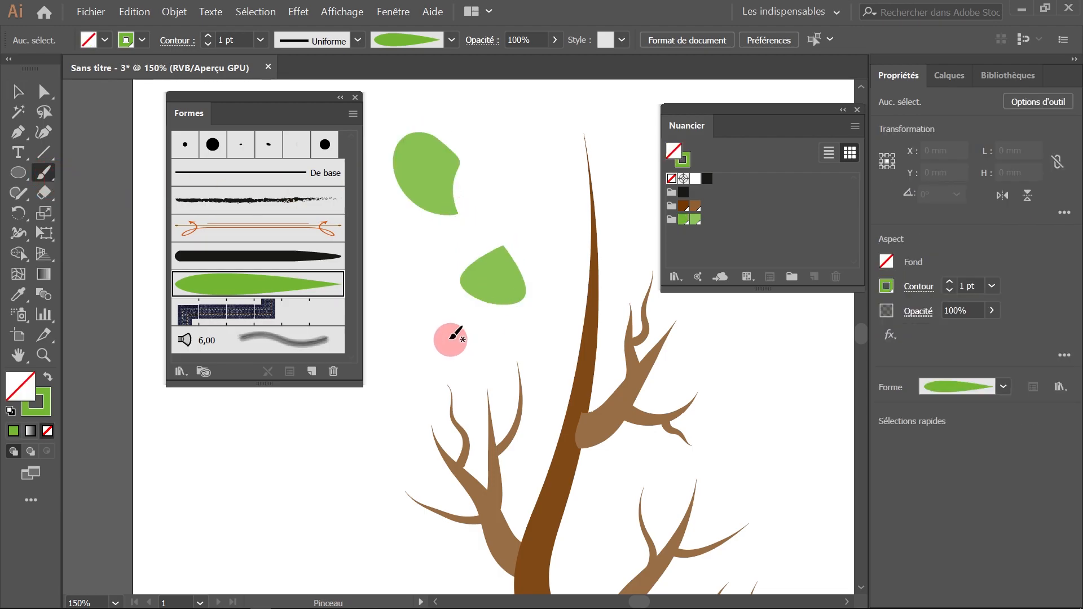
{"action": "left_click_drag", "start_coordinate": [436, 351], "coordinate": [447, 271]}
{"action": "left_click_drag", "start_coordinate": [513, 192], "coordinate": [525, 130]}
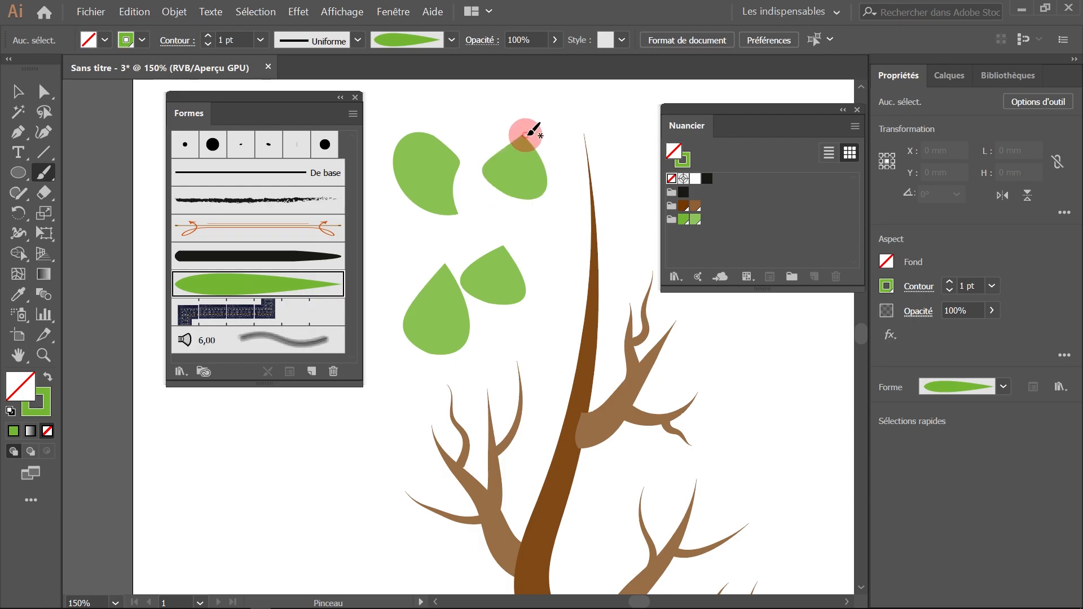
{"action": "left_click_drag", "start_coordinate": [363, 483], "coordinate": [381, 420]}
{"action": "left_click_drag", "start_coordinate": [271, 503], "coordinate": [264, 429]}
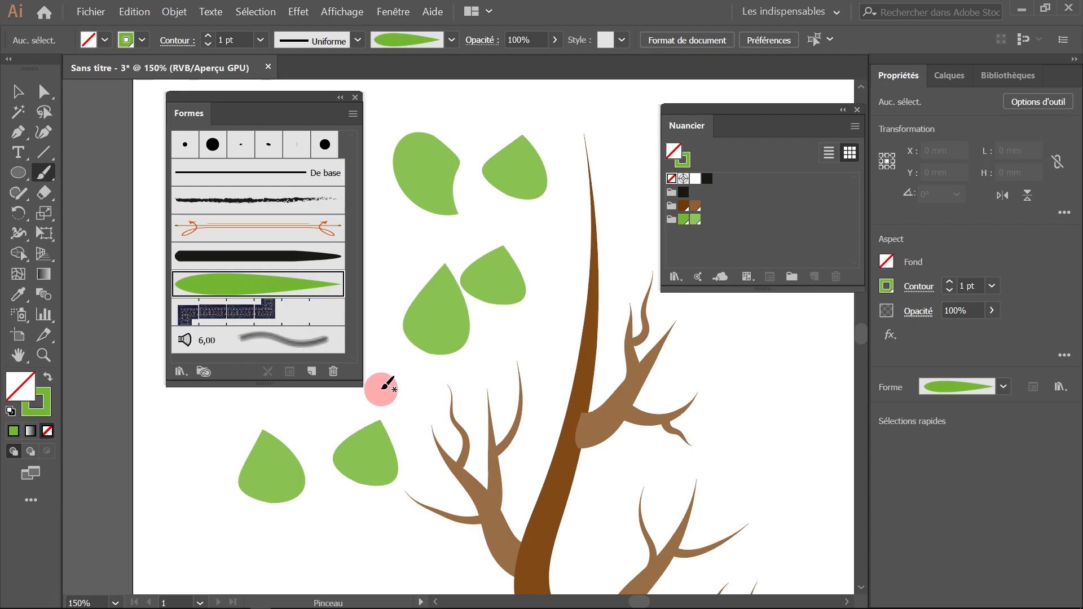
Reverse the Feuille brush's direction to run from top to bottom and apply the change to the existing strokes.
{"action": "double_click", "coordinate": [275, 290]}
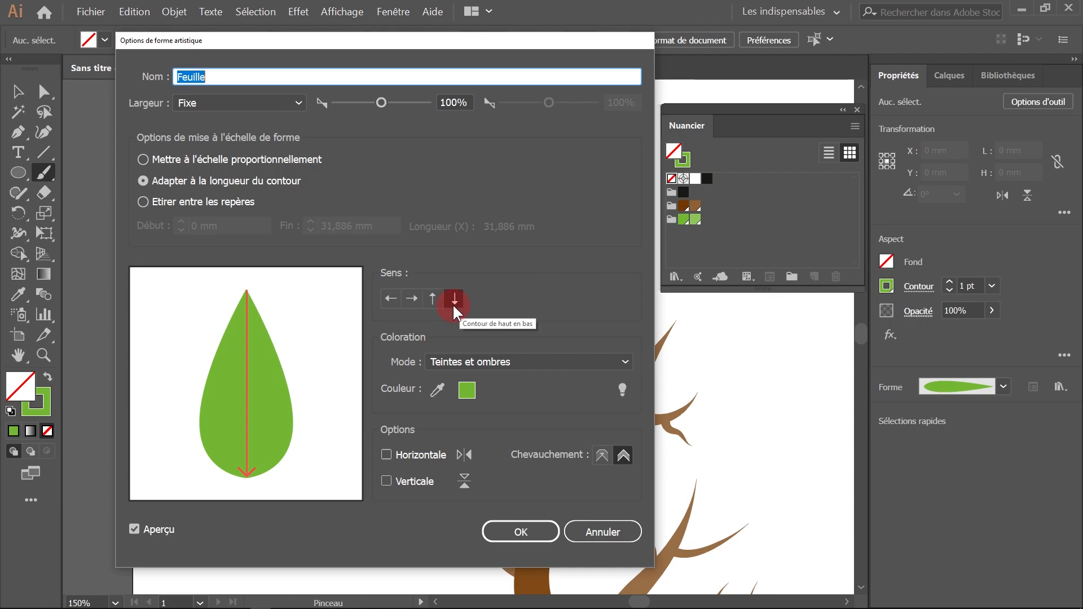
{"action": "left_click", "coordinate": [508, 532]}
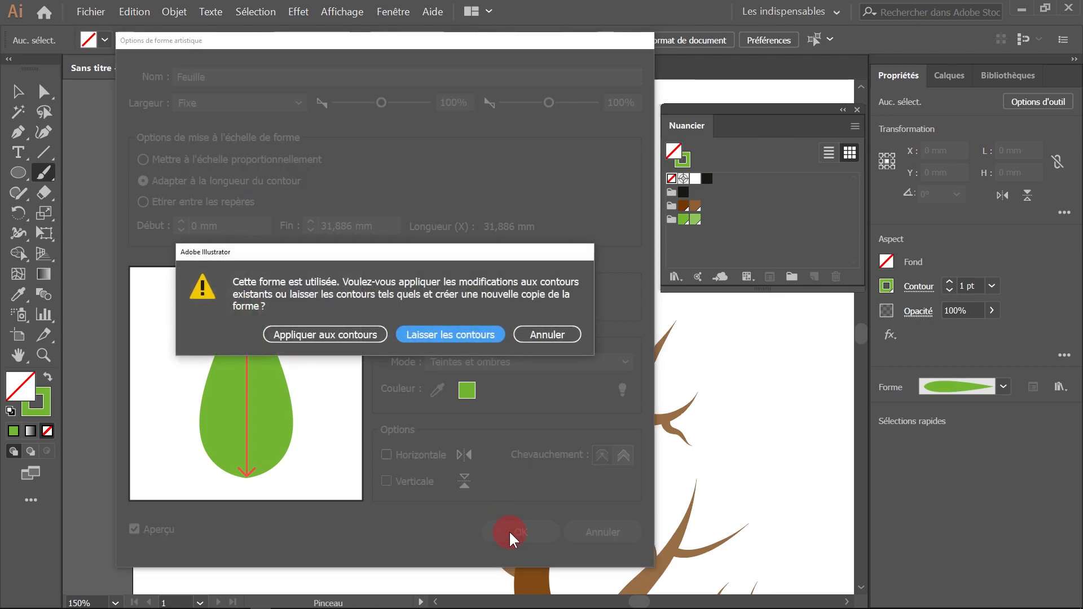
{"action": "left_click", "coordinate": [448, 338]}
{"action": "left_click", "coordinate": [303, 337]}
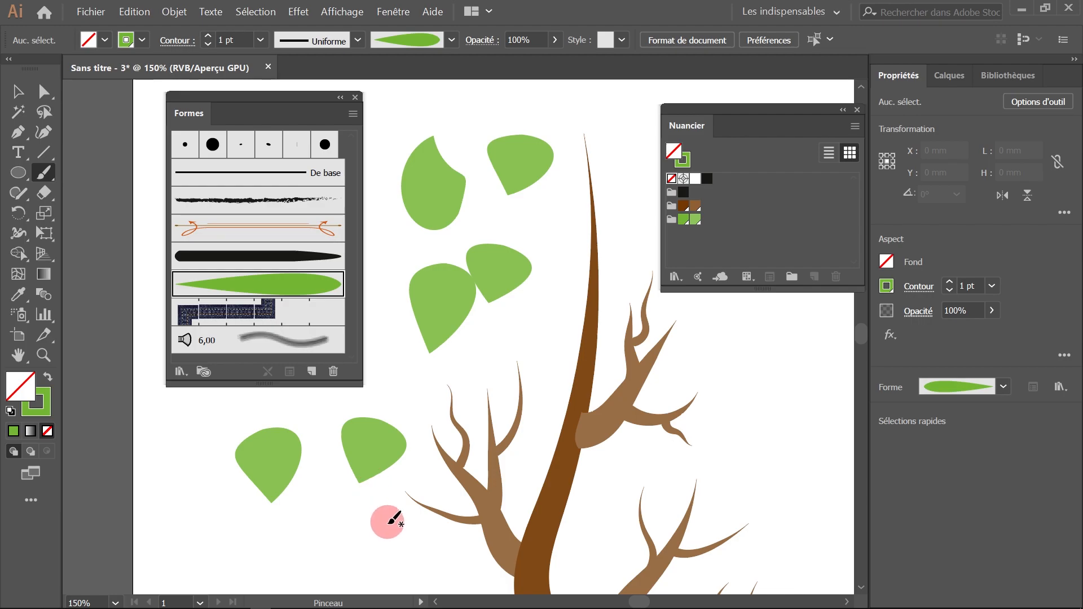
Test the reversed leaf brush with a few more strokes left of the trunk and near the upper-right branch.
{"action": "left_click_drag", "start_coordinate": [395, 533], "coordinate": [295, 499]}
{"action": "left_click_drag", "start_coordinate": [456, 382], "coordinate": [481, 341]}
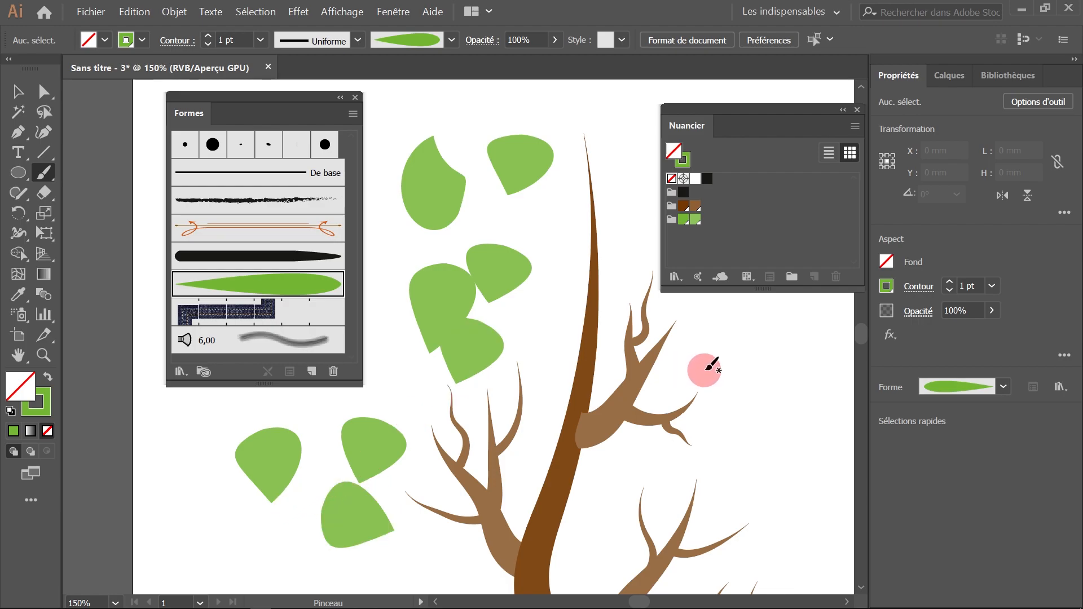
{"action": "left_click_drag", "start_coordinate": [694, 366], "coordinate": [644, 364]}
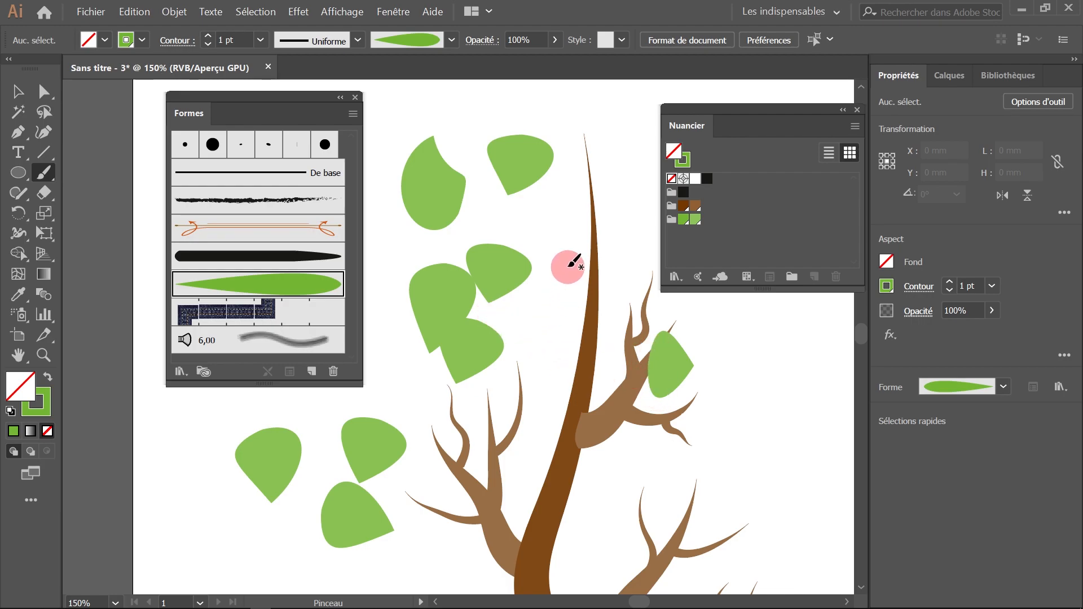
Reduce the Feuille brush's fixed width to 35% and apply the change to the existing strokes.
{"action": "double_click", "coordinate": [280, 292]}
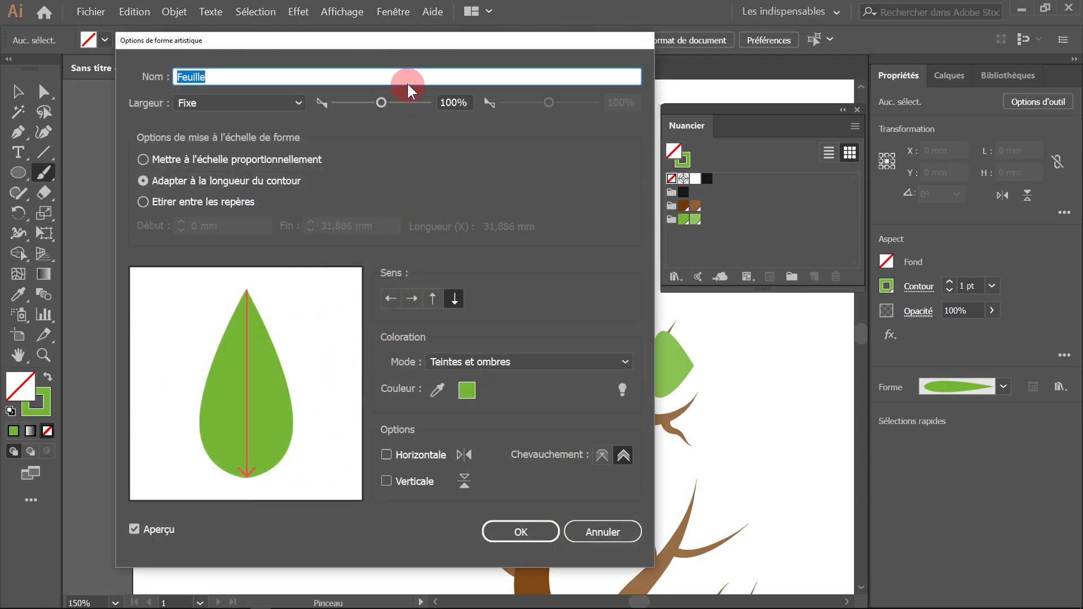
{"action": "left_click_drag", "start_coordinate": [414, 41], "coordinate": [805, 87]}
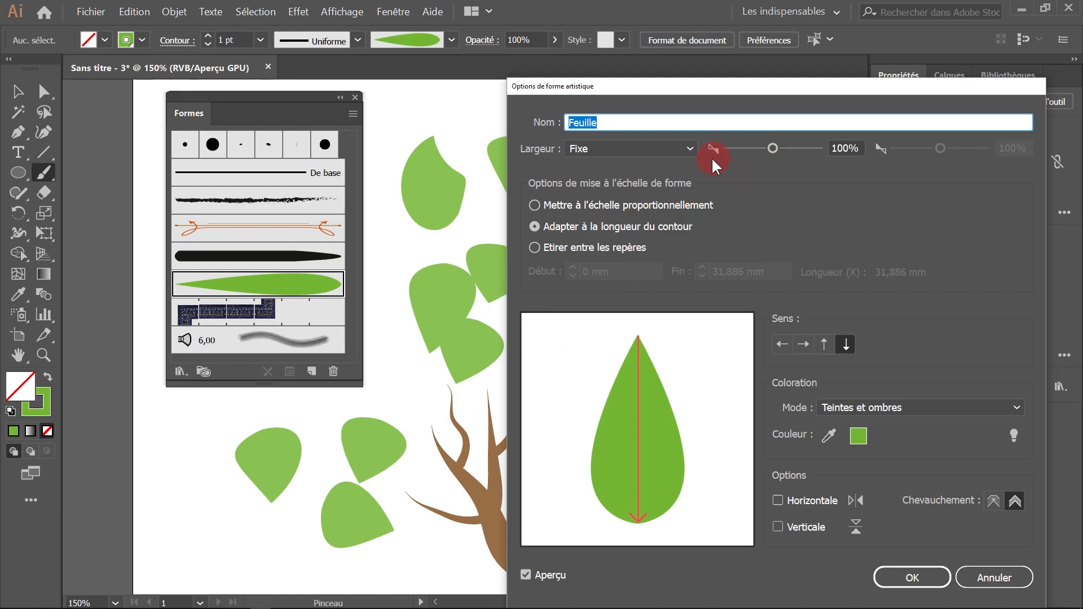
{"action": "left_click_drag", "start_coordinate": [772, 148], "coordinate": [743, 148]}
{"action": "left_click", "coordinate": [899, 579]}
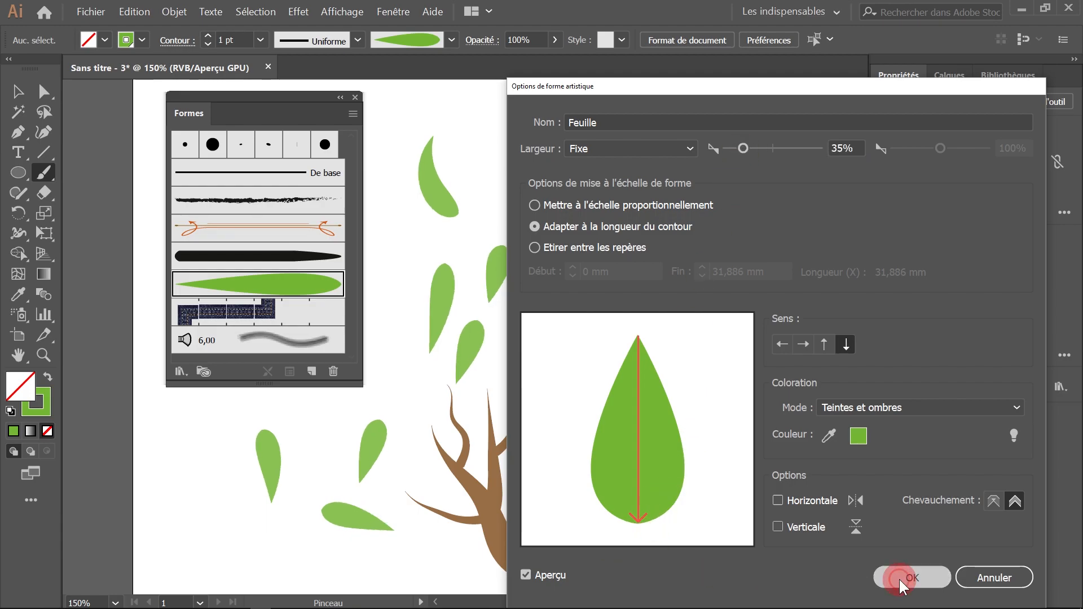
{"action": "left_click", "coordinate": [705, 376]}
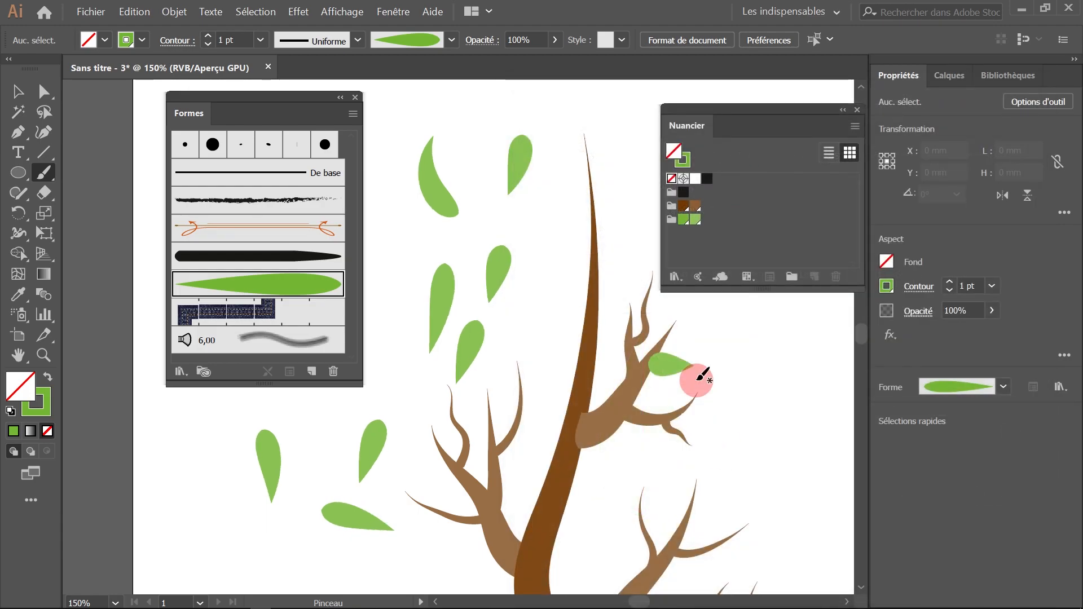
Test the narrower leaf brush with long and short strokes around the treetop and the upper branches.
{"action": "left_click_drag", "start_coordinate": [558, 210], "coordinate": [550, 311]}
{"action": "left_click_drag", "start_coordinate": [626, 198], "coordinate": [604, 226]}
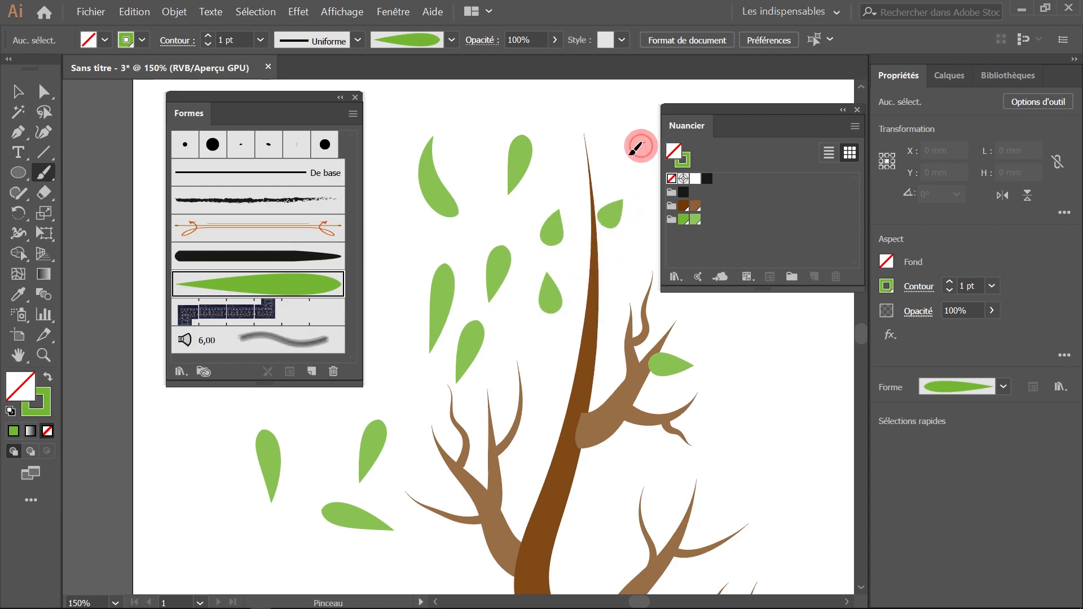
{"action": "left_click_drag", "start_coordinate": [643, 145], "coordinate": [577, 186]}
{"action": "left_click_drag", "start_coordinate": [796, 335], "coordinate": [715, 382]}
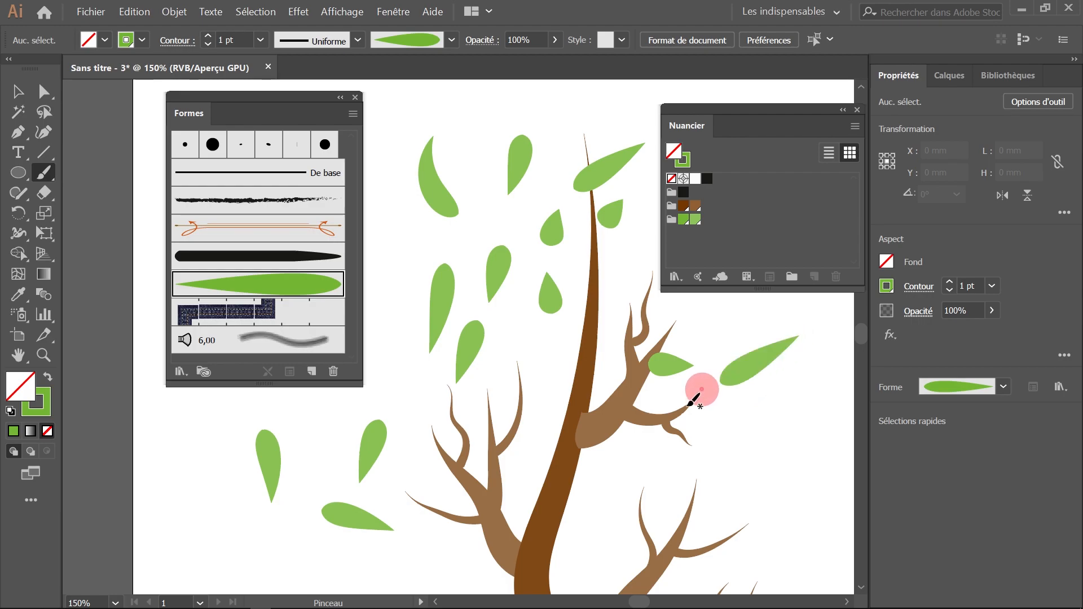
{"action": "left_click_drag", "start_coordinate": [776, 448], "coordinate": [705, 431]}
{"action": "left_click_drag", "start_coordinate": [797, 499], "coordinate": [734, 479]}
{"action": "left_click_drag", "start_coordinate": [664, 459], "coordinate": [679, 435]}
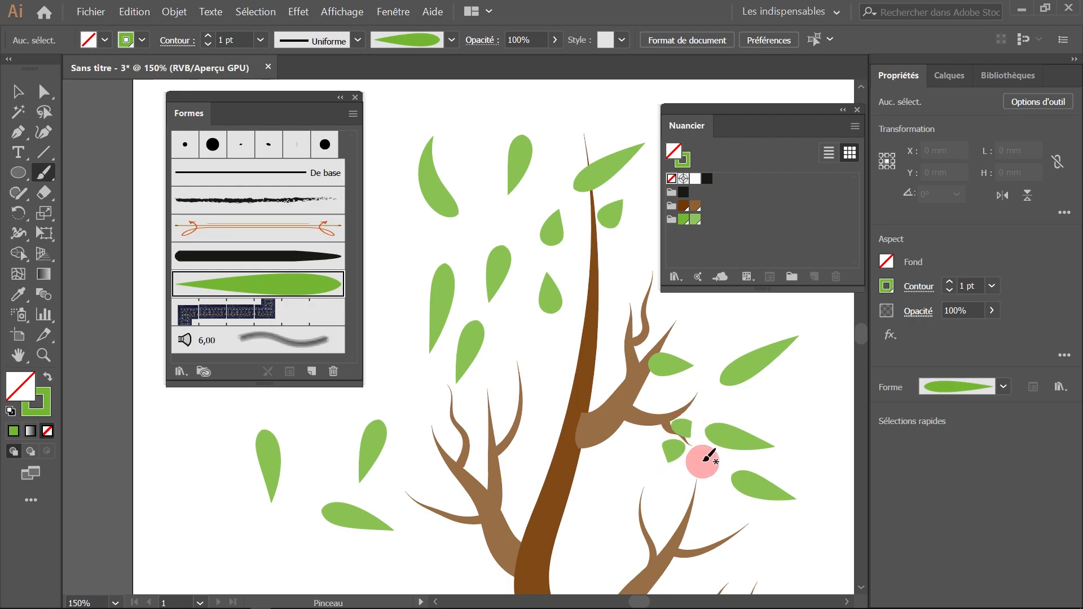
{"action": "mouse_move", "coordinate": [471, 388]}
{"action": "left_mouse_down"}
{"action": "mouse_move", "coordinate": [448, 405]}
{"action": "mouse_move", "coordinate": [467, 450]}
{"action": "mouse_move", "coordinate": [487, 410]}
{"action": "left_mouse_up"}
{"action": "left_click_drag", "start_coordinate": [466, 413], "coordinate": [492, 436]}
{"action": "left_click_drag", "start_coordinate": [542, 376], "coordinate": [517, 407]}
{"action": "left_click_drag", "start_coordinate": [538, 446], "coordinate": [519, 424]}
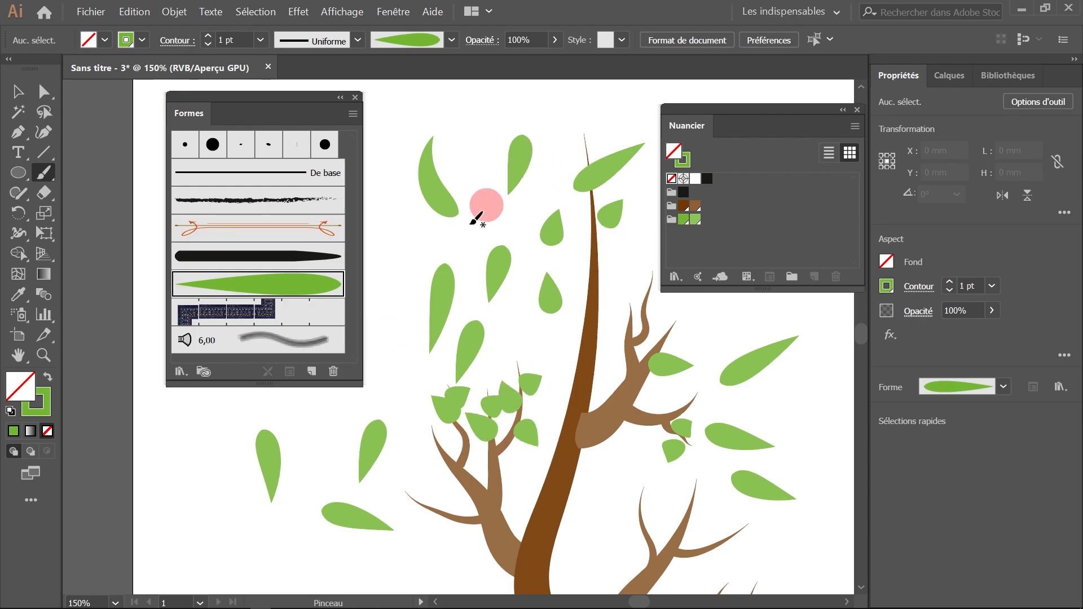
Select all the test leaves on the Feuilles layer and delete them.
{"action": "left_click", "coordinate": [952, 74]}
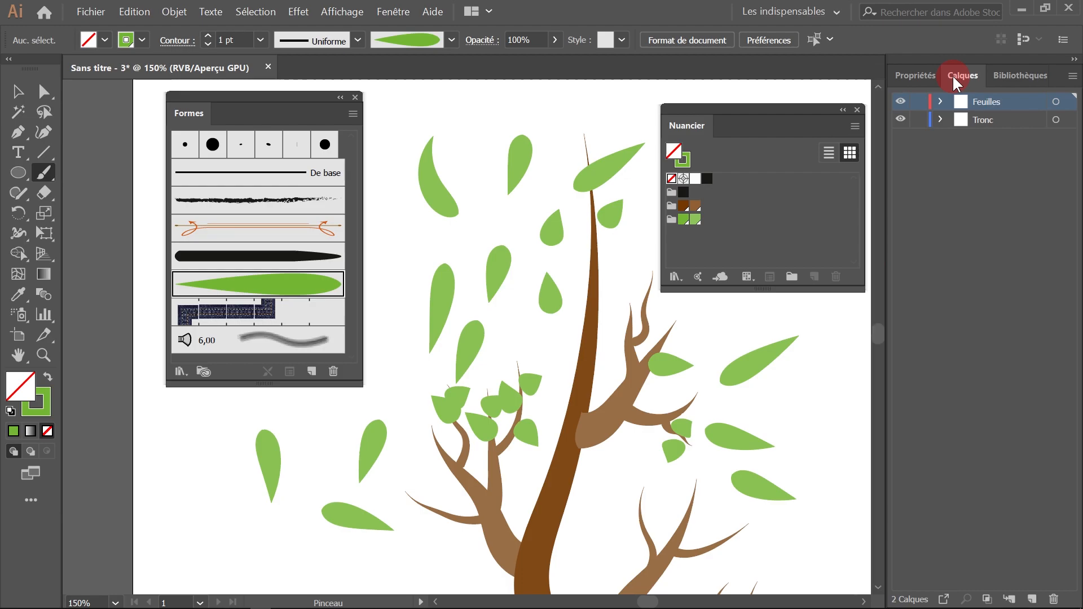
{"action": "left_click", "coordinate": [1067, 103]}
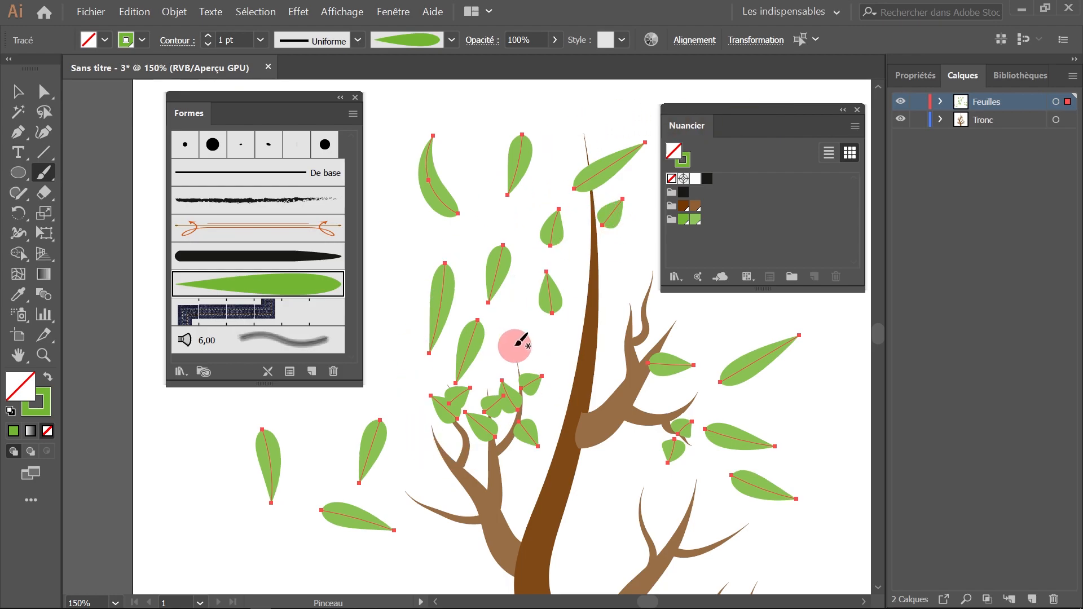
{"action": "key", "text": "Delete"}
Choose the darker green swatch and paint small leaves with the Feuille brush around the twigs of the tree's lower-right branch.
{"action": "left_click_drag", "start_coordinate": [515, 346], "coordinate": [454, 264]}
{"action": "left_click", "coordinate": [489, 325], "text": "ctrl+alt"}
{"action": "left_click_drag", "start_coordinate": [544, 387], "coordinate": [547, 257]}
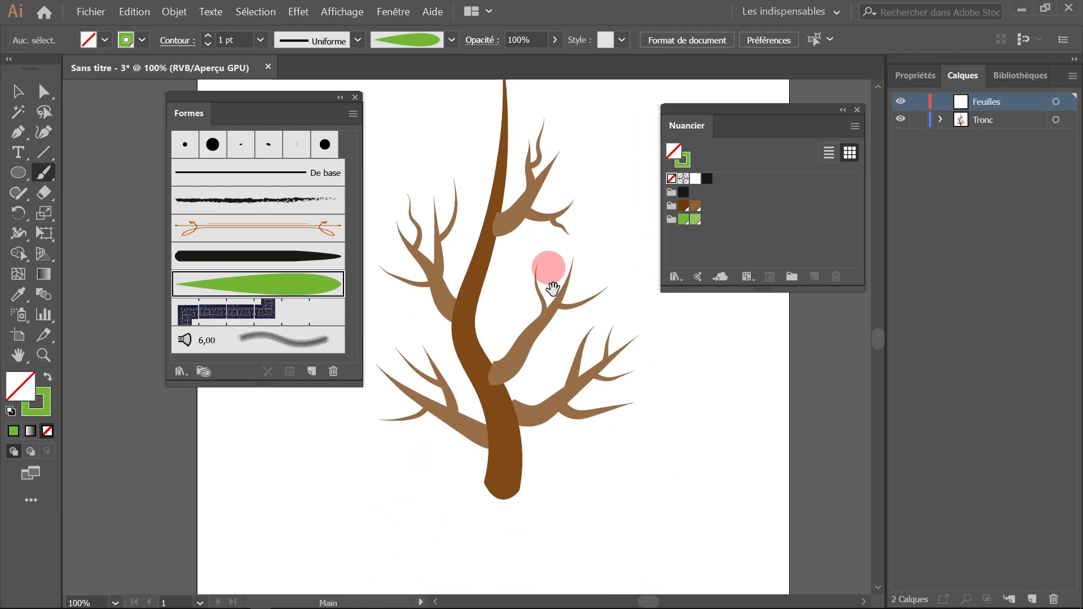
{"action": "left_click", "coordinate": [595, 370], "text": "ctrl"}
{"action": "left_click_drag", "start_coordinate": [595, 370], "coordinate": [658, 399]}
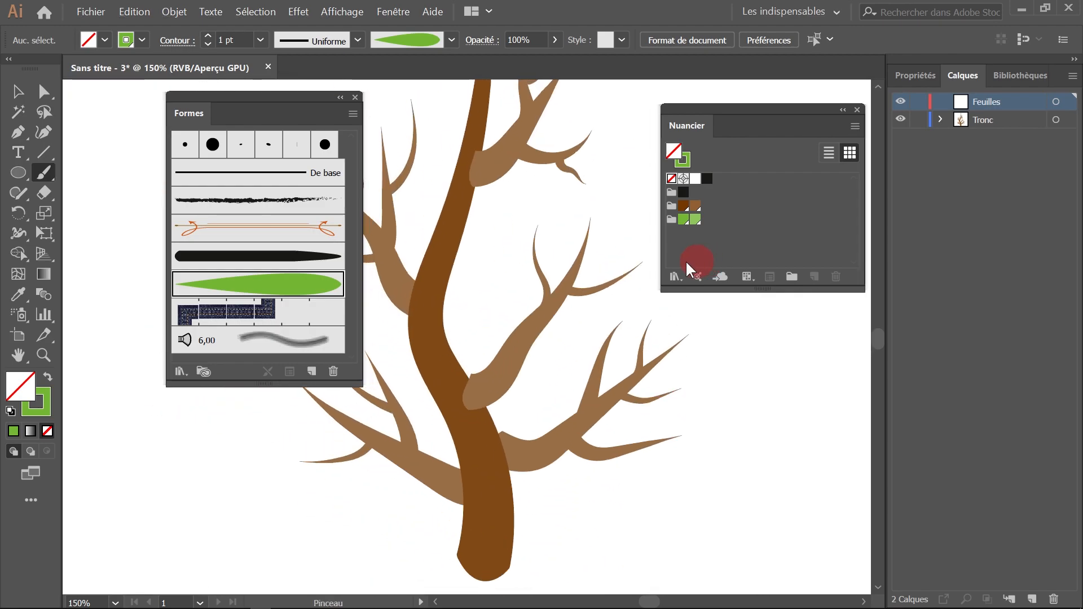
{"action": "left_click", "coordinate": [684, 219]}
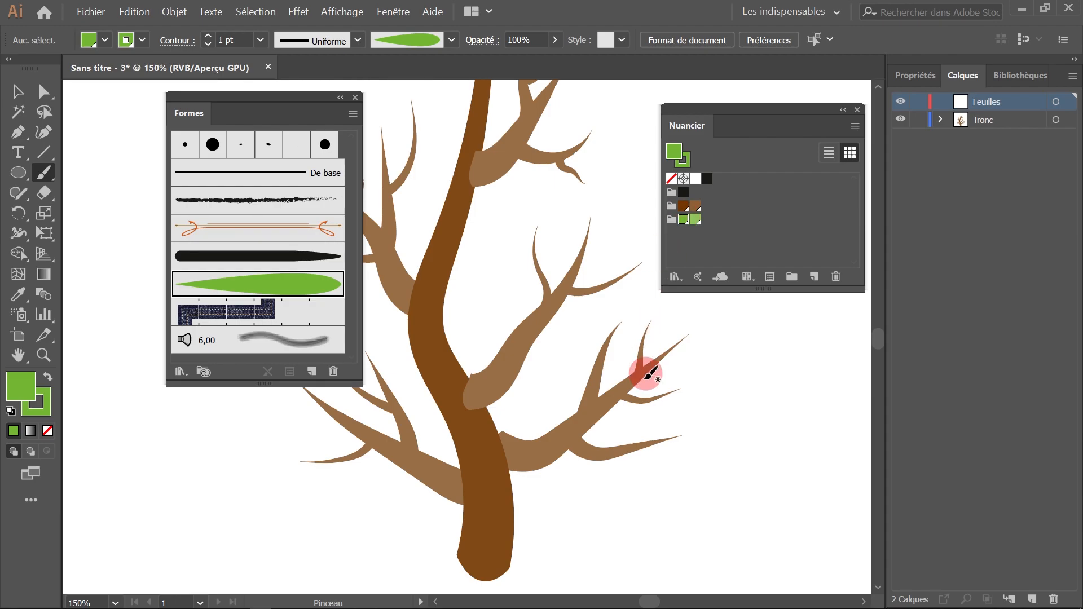
{"action": "mouse_move", "coordinate": [658, 476]}
{"action": "left_mouse_down"}
{"action": "mouse_move", "coordinate": [646, 449]}
{"action": "mouse_move", "coordinate": [681, 457]}
{"action": "mouse_move", "coordinate": [672, 431]}
{"action": "mouse_move", "coordinate": [639, 446]}
{"action": "left_mouse_up"}
{"action": "mouse_move", "coordinate": [685, 391]}
{"action": "left_mouse_down"}
{"action": "mouse_move", "coordinate": [670, 390]}
{"action": "mouse_move", "coordinate": [674, 407]}
{"action": "mouse_move", "coordinate": [684, 369]}
{"action": "mouse_move", "coordinate": [689, 394]}
{"action": "left_mouse_up"}
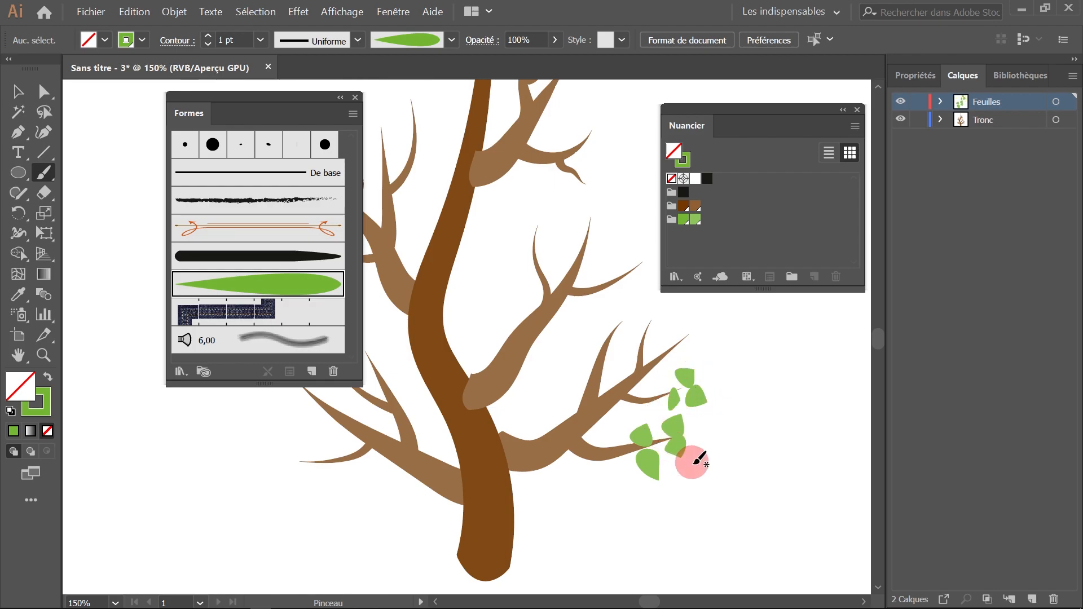
{"action": "mouse_move", "coordinate": [695, 346]}
{"action": "left_mouse_down"}
{"action": "mouse_move", "coordinate": [674, 349]}
{"action": "mouse_move", "coordinate": [675, 336]}
{"action": "mouse_move", "coordinate": [645, 347]}
{"action": "mouse_move", "coordinate": [643, 332]}
{"action": "mouse_move", "coordinate": [605, 364]}
{"action": "left_mouse_up"}
{"action": "left_click_drag", "start_coordinate": [592, 321], "coordinate": [596, 386]}
{"action": "left_click_drag", "start_coordinate": [621, 475], "coordinate": [618, 447]}
{"action": "left_click_drag", "start_coordinate": [589, 479], "coordinate": [596, 455]}
Paint green leaves on the twigs of the tree's middle-right and upper-right branches.
{"action": "left_click_drag", "start_coordinate": [417, 468], "coordinate": [455, 521]}
{"action": "left_click_drag", "start_coordinate": [560, 298], "coordinate": [571, 316]}
{"action": "left_click_drag", "start_coordinate": [592, 292], "coordinate": [581, 316]}
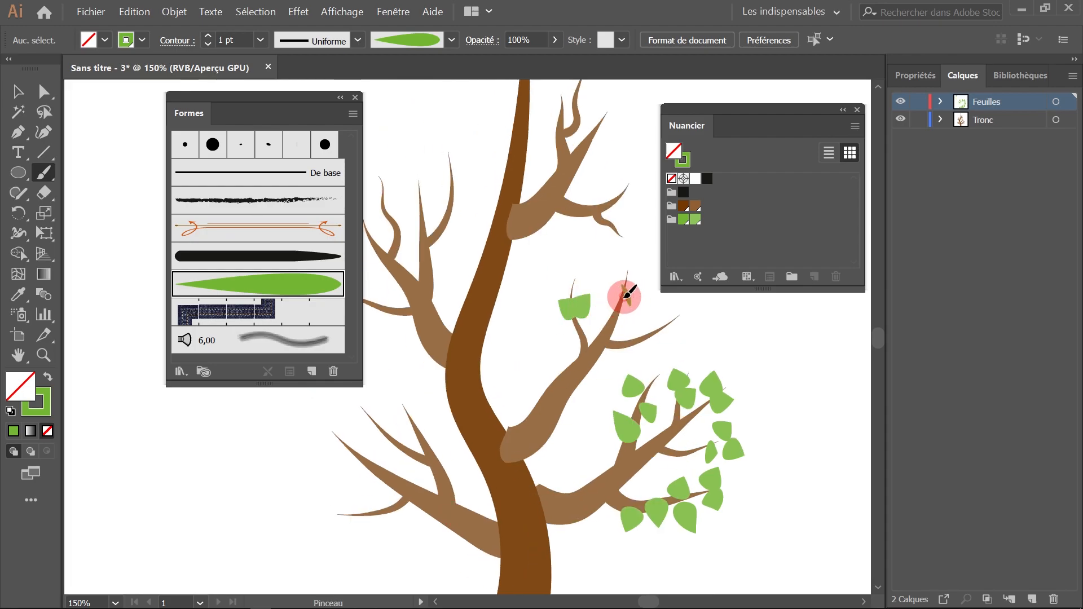
{"action": "left_click_drag", "start_coordinate": [666, 304], "coordinate": [653, 331]}
{"action": "left_click_drag", "start_coordinate": [659, 359], "coordinate": [645, 339]}
{"action": "left_click_drag", "start_coordinate": [620, 287], "coordinate": [606, 307]}
{"action": "left_click_drag", "start_coordinate": [603, 243], "coordinate": [605, 272]}
Paint green leaves around the twig tips of the tree's upper-left branch.
{"action": "left_click_drag", "start_coordinate": [494, 309], "coordinate": [474, 326]}
{"action": "left_click_drag", "start_coordinate": [493, 361], "coordinate": [476, 368]}
{"action": "left_click_drag", "start_coordinate": [493, 281], "coordinate": [473, 301]}
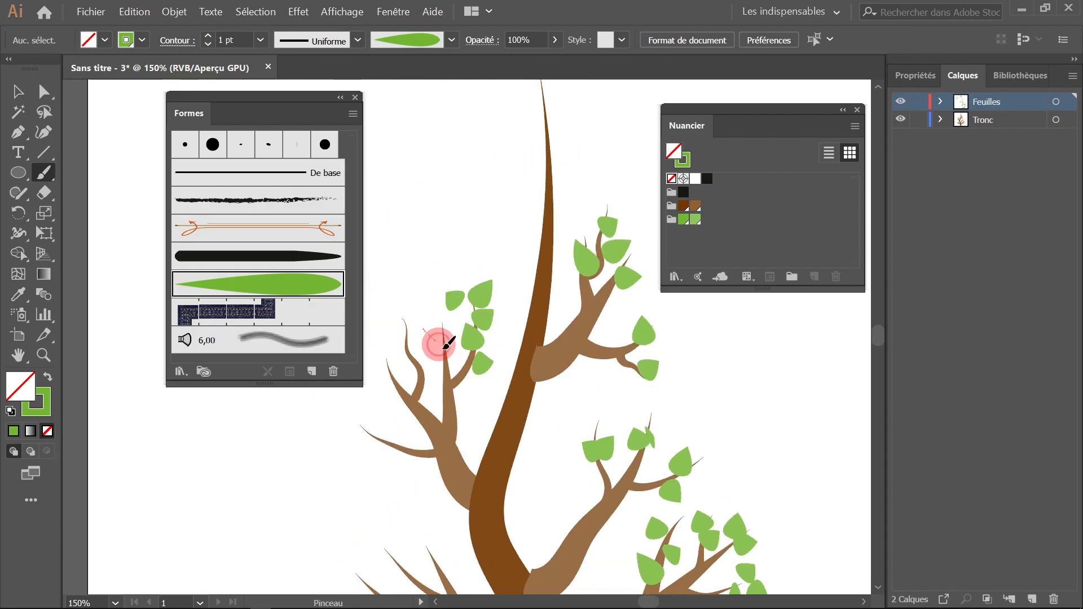
{"action": "left_click_drag", "start_coordinate": [425, 327], "coordinate": [415, 334]}
{"action": "left_click_drag", "start_coordinate": [391, 323], "coordinate": [407, 338]}
{"action": "left_click_drag", "start_coordinate": [389, 384], "coordinate": [430, 358]}
{"action": "left_click_drag", "start_coordinate": [404, 448], "coordinate": [428, 424]}
Paint green leaves along the twigs of the lower-left branch and add another at the tip of the middle-right branch.
{"action": "left_click_drag", "start_coordinate": [449, 480], "coordinate": [483, 356]}
{"action": "left_click_drag", "start_coordinate": [447, 408], "coordinate": [510, 437]}
{"action": "left_click_drag", "start_coordinate": [460, 491], "coordinate": [478, 502]}
{"action": "left_click_drag", "start_coordinate": [469, 529], "coordinate": [475, 501]}
{"action": "left_click_drag", "start_coordinate": [427, 488], "coordinate": [455, 513]}
{"action": "left_click_drag", "start_coordinate": [548, 426], "coordinate": [528, 452]}
{"action": "scroll", "coordinate": [508, 406], "scroll_direction": "down", "scroll_amount": 1}
{"action": "scroll", "coordinate": [508, 406], "scroll_direction": "up", "scroll_amount": 1}
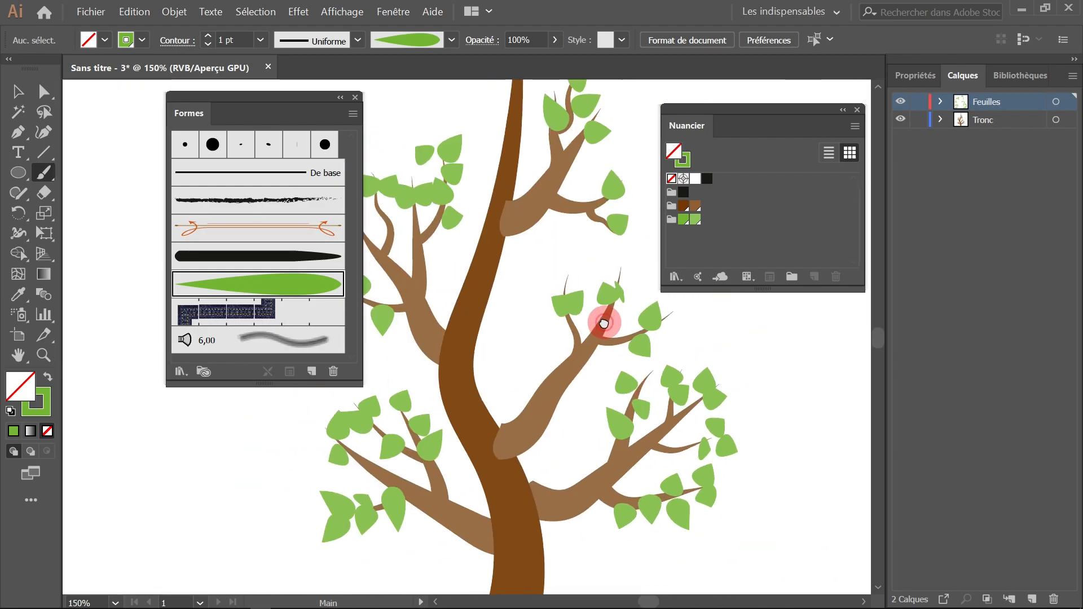
{"action": "left_click", "coordinate": [696, 220]}
{"action": "left_click_drag", "start_coordinate": [610, 264], "coordinate": [613, 293]}
Set the stroke to the lighter green swatch and paint light leaves among the darker ones on the lower-right branch.
{"action": "left_click", "coordinate": [696, 220]}
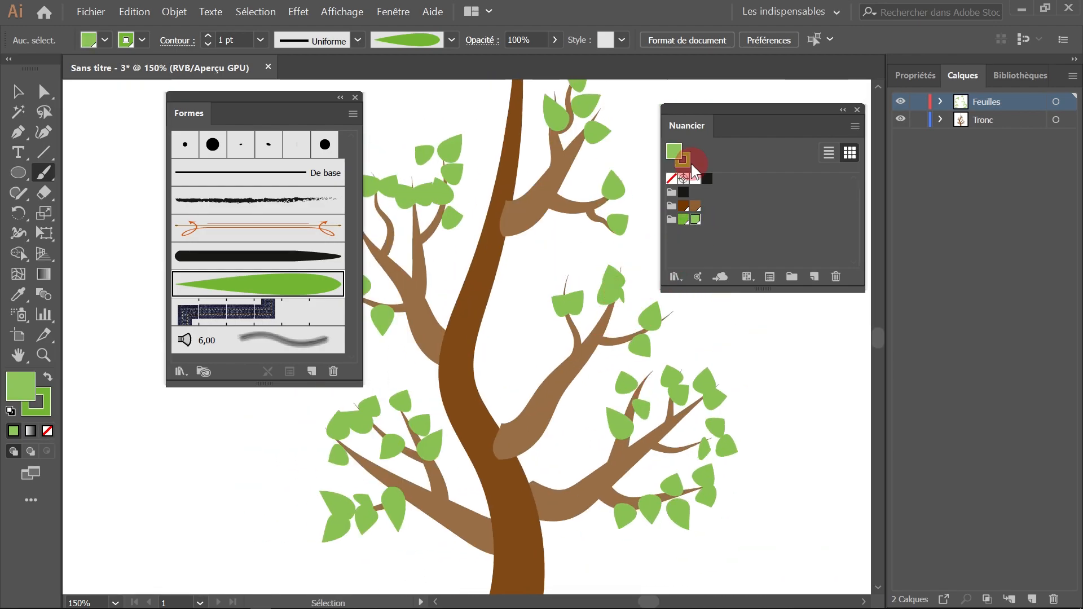
{"action": "left_click", "coordinate": [685, 160]}
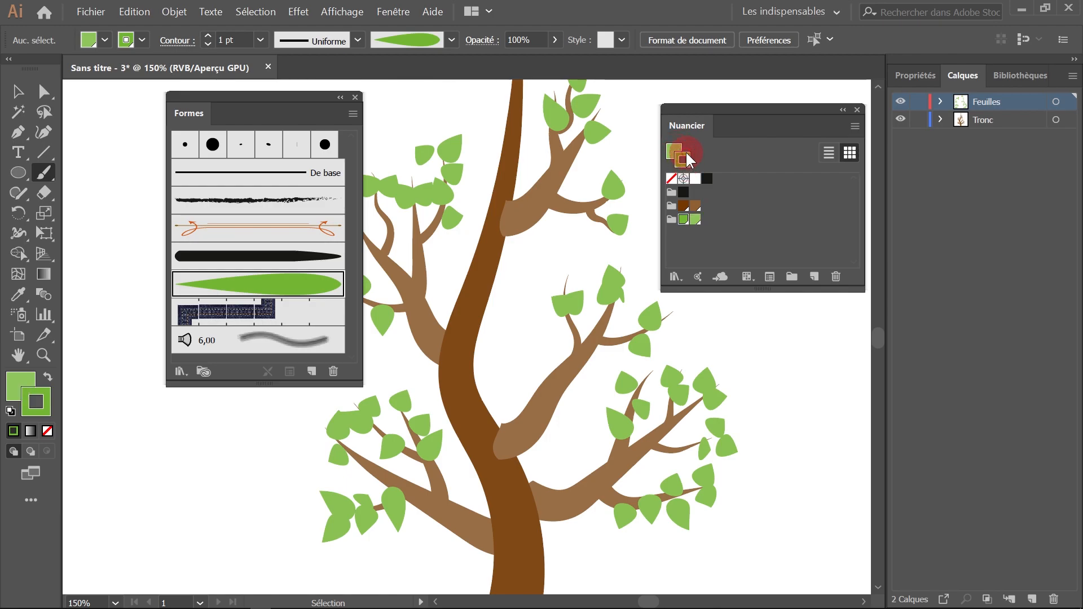
{"action": "left_click", "coordinate": [696, 218]}
{"action": "left_click_drag", "start_coordinate": [725, 383], "coordinate": [723, 387]}
{"action": "left_click_drag", "start_coordinate": [702, 433], "coordinate": [701, 398]}
{"action": "left_click_drag", "start_coordinate": [690, 475], "coordinate": [696, 442]}
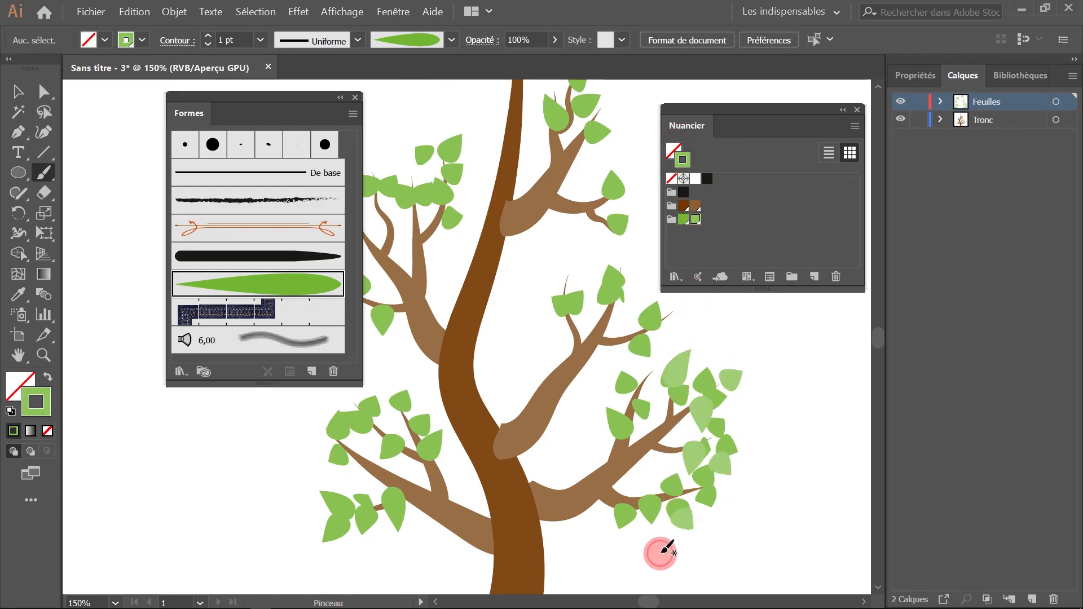
{"action": "left_click_drag", "start_coordinate": [661, 553], "coordinate": [662, 513]}
{"action": "left_click_drag", "start_coordinate": [715, 539], "coordinate": [692, 509]}
Add light green leaves to the middle-right branch and the lower-left branch.
{"action": "mouse_move", "coordinate": [583, 260]}
{"action": "left_mouse_down"}
{"action": "mouse_move", "coordinate": [574, 294]}
{"action": "mouse_move", "coordinate": [561, 292]}
{"action": "left_mouse_up"}
{"action": "left_click_drag", "start_coordinate": [613, 370], "coordinate": [613, 350]}
{"action": "left_click_drag", "start_coordinate": [318, 486], "coordinate": [356, 465]}
{"action": "left_click_drag", "start_coordinate": [400, 552], "coordinate": [406, 516]}
{"action": "left_click_drag", "start_coordinate": [367, 561], "coordinate": [384, 526]}
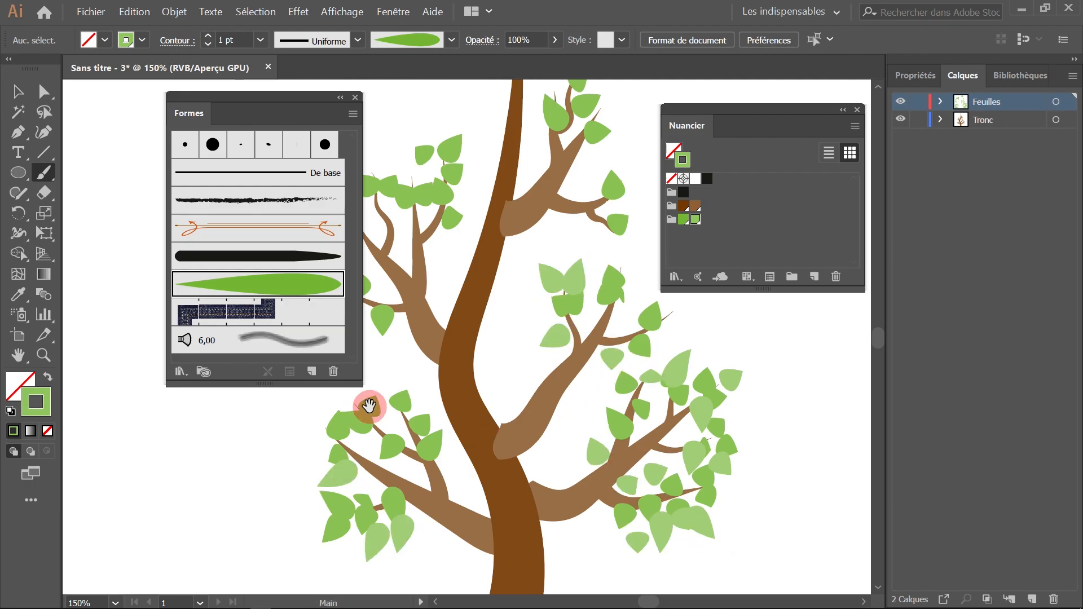
Paint light green leaves around the twigs of the upper-right branch and undo the last two strokes.
{"action": "scroll", "coordinate": [575, 440], "scroll_direction": "down", "scroll_amount": 1}
{"action": "left_click_drag", "start_coordinate": [607, 239], "coordinate": [578, 250]}
{"action": "left_click_drag", "start_coordinate": [627, 247], "coordinate": [603, 272]}
{"action": "left_click_drag", "start_coordinate": [627, 305], "coordinate": [601, 283]}
{"action": "left_click_drag", "start_coordinate": [577, 320], "coordinate": [595, 288]}
{"action": "key", "text": "ctrl+z"}
{"action": "key", "text": "ctrl+z"}
Add light green leaves to the upper-left branch, the lower-left branch and the tip of the middle-right branch.
{"action": "left_click_drag", "start_coordinate": [429, 376], "coordinate": [443, 333]}
{"action": "left_click_drag", "start_coordinate": [392, 451], "coordinate": [416, 441]}
{"action": "left_click_drag", "start_coordinate": [402, 398], "coordinate": [426, 423]}
{"action": "left_click_drag", "start_coordinate": [387, 466], "coordinate": [410, 459]}
{"action": "left_click_drag", "start_coordinate": [386, 419], "coordinate": [416, 439]}
{"action": "left_click_drag", "start_coordinate": [629, 343], "coordinate": [605, 356]}
Recolour the light green global swatch to R=143 V=197 B=205 with the preview enabled.
{"action": "left_click_drag", "start_coordinate": [299, 107], "coordinate": [256, 108]}
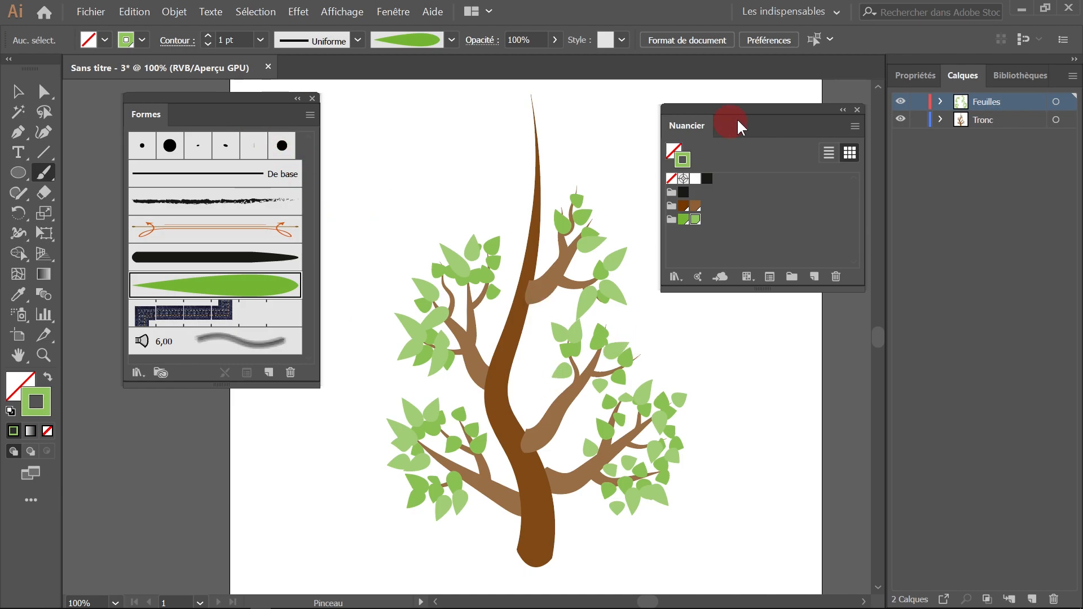
{"action": "left_click_drag", "start_coordinate": [744, 108], "coordinate": [781, 129]}
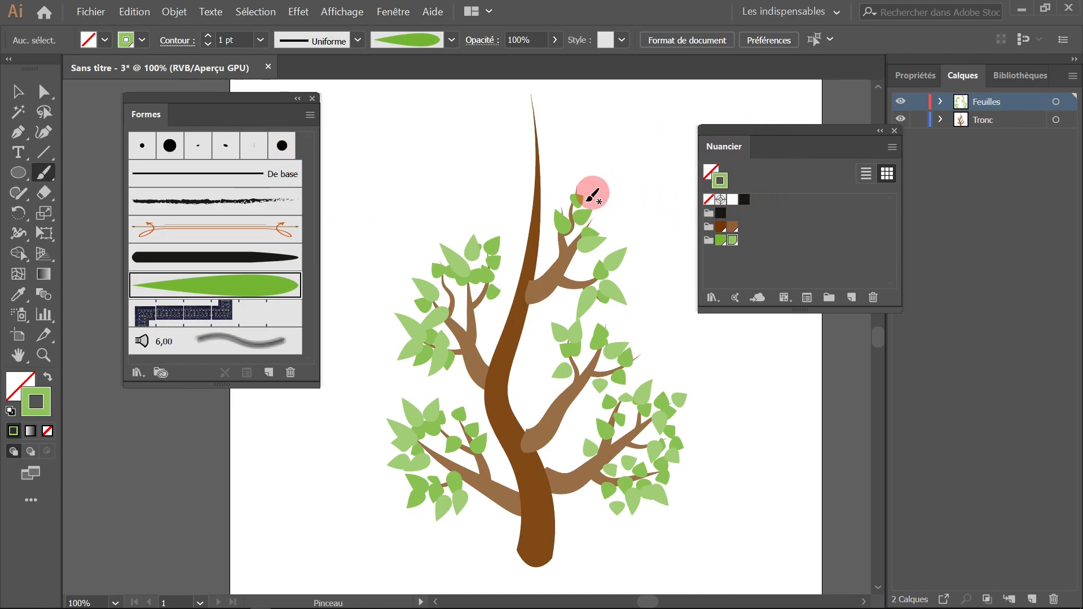
{"action": "double_click", "coordinate": [732, 240]}
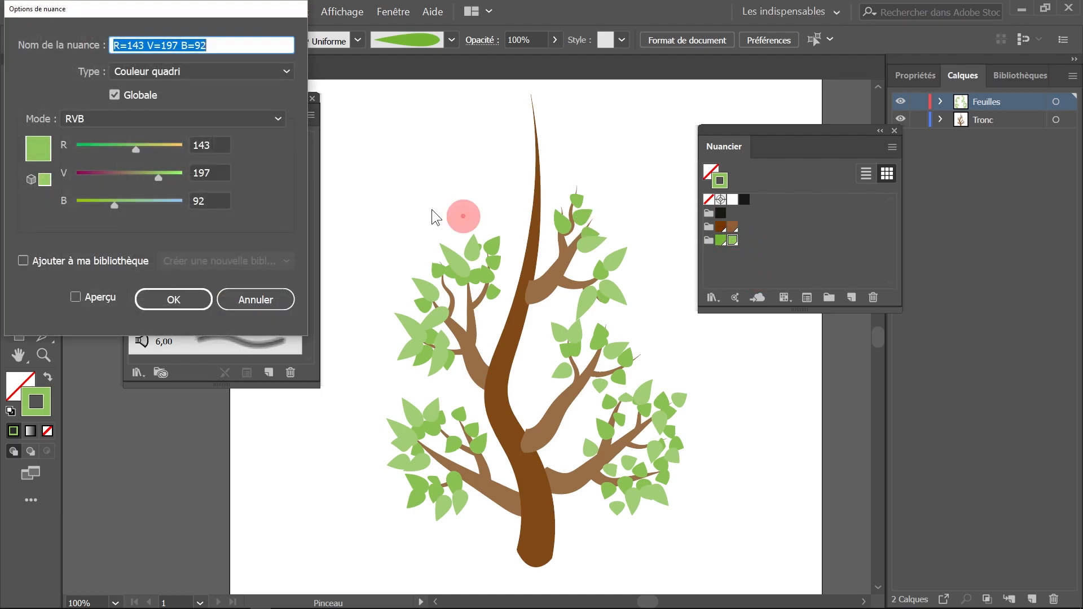
{"action": "left_click", "coordinate": [75, 297]}
{"action": "left_click_drag", "start_coordinate": [125, 205], "coordinate": [159, 213]}
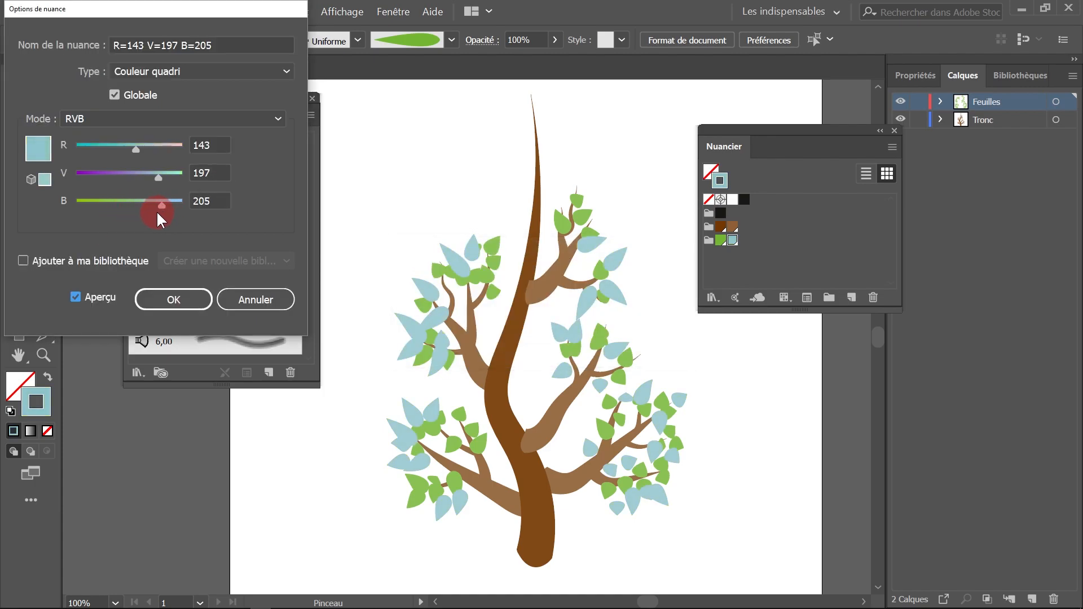
{"action": "left_click", "coordinate": [181, 307]}
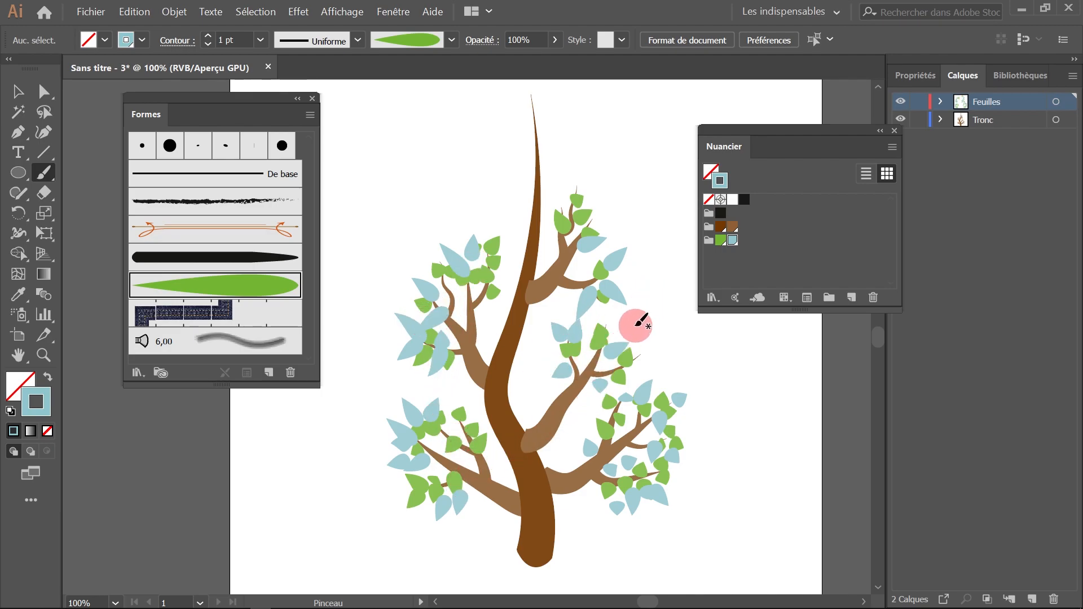
Set the fixed width of the Feuille art brush to 38%.
{"action": "double_click", "coordinate": [254, 286]}
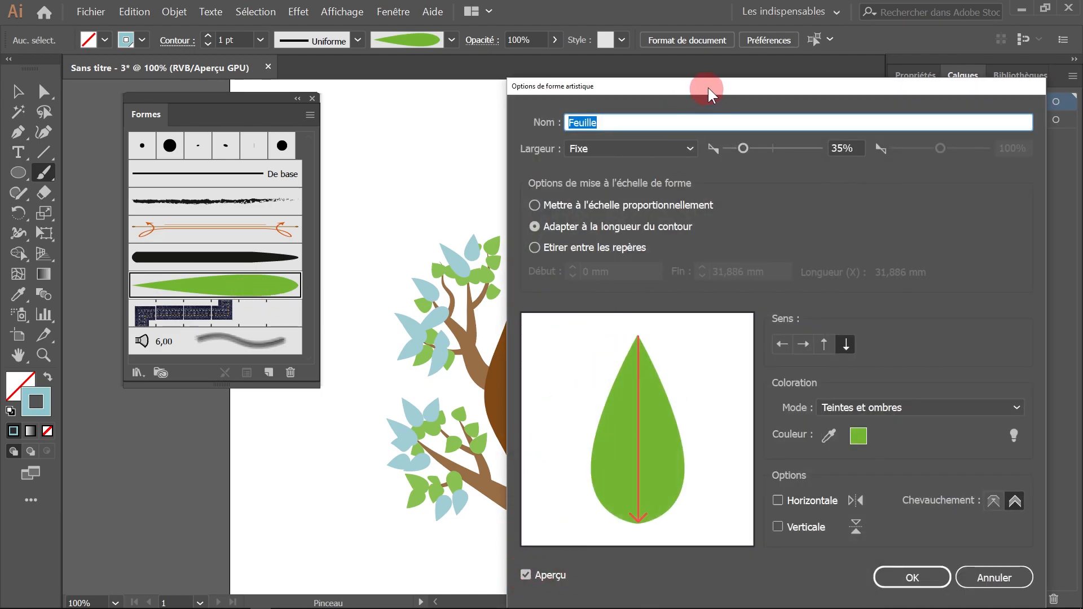
{"action": "left_click_drag", "start_coordinate": [707, 90], "coordinate": [814, 52]}
{"action": "left_click_drag", "start_coordinate": [851, 110], "coordinate": [838, 113]}
{"action": "left_click_drag", "start_coordinate": [751, 54], "coordinate": [849, 40]}
{"action": "left_click_drag", "start_coordinate": [938, 101], "coordinate": [957, 97]}
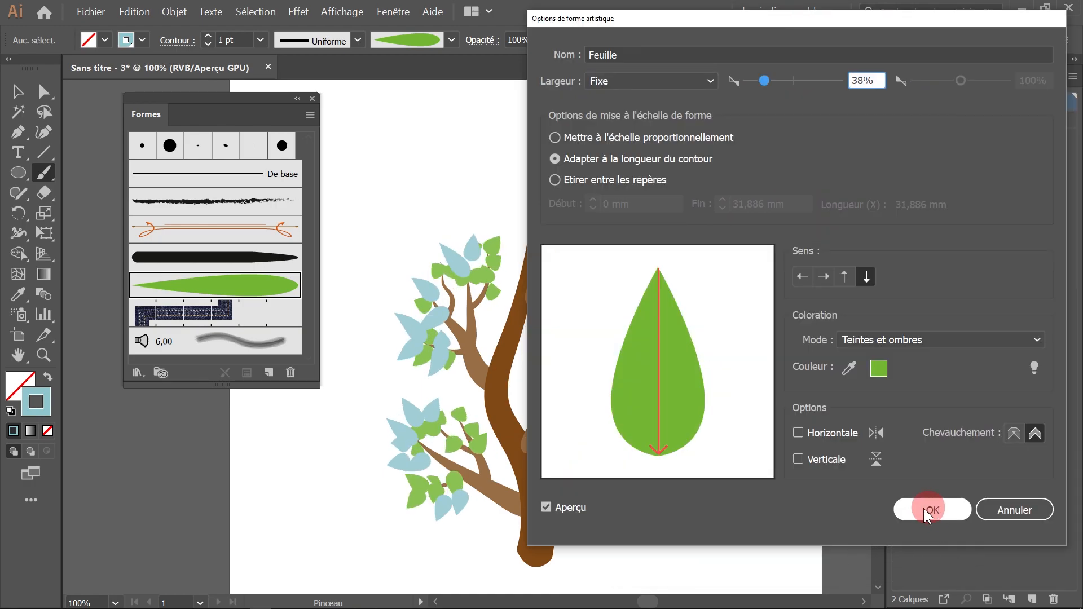
{"action": "left_click", "coordinate": [926, 513]}
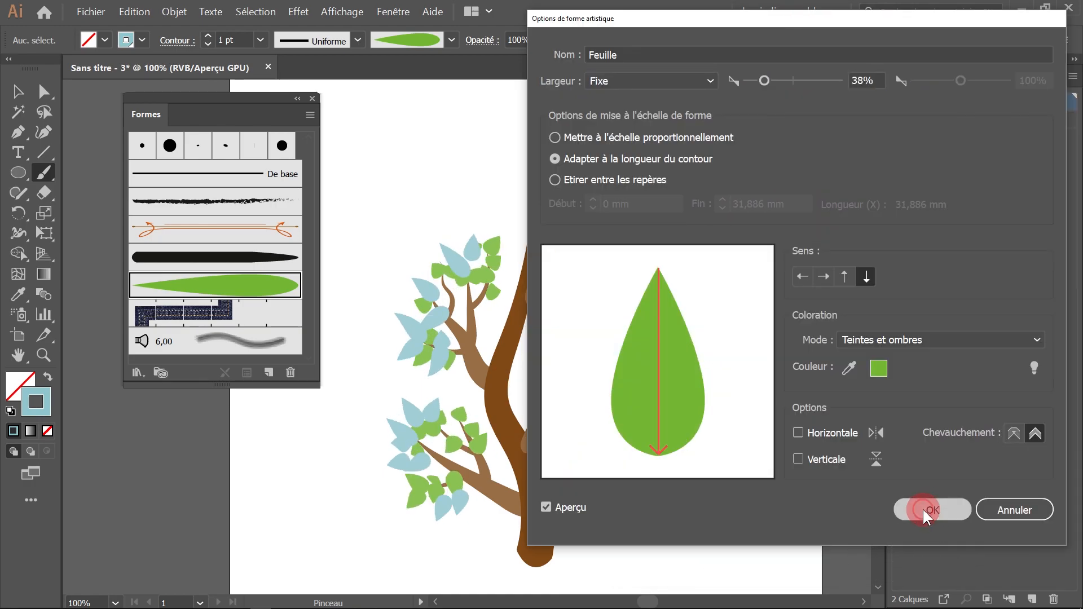
{"action": "left_click", "coordinate": [716, 307]}
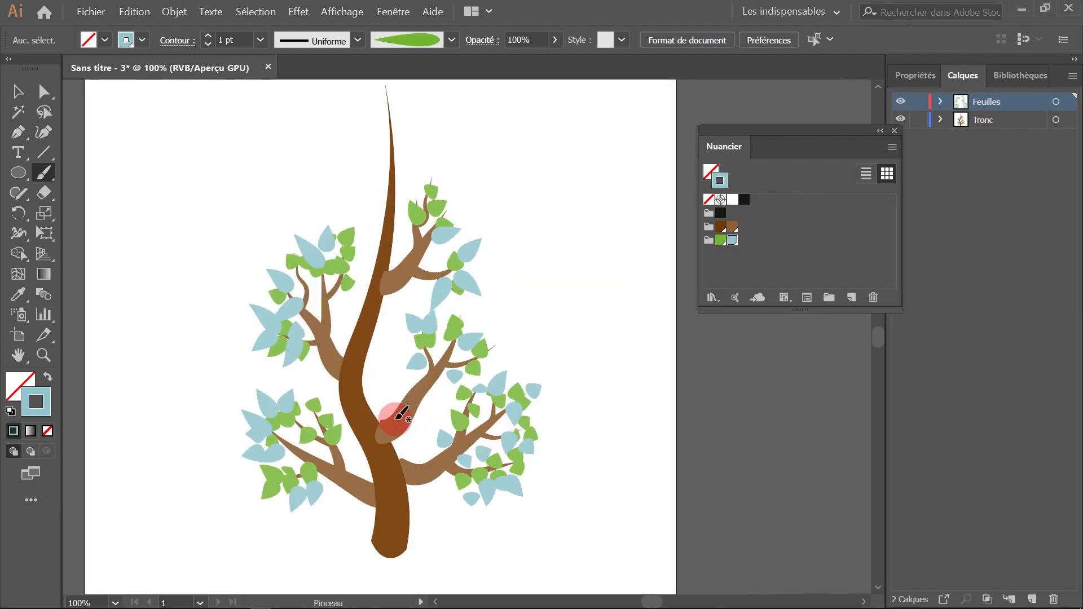
Examine the trunk's rounded base and the tree's underlying paths in outline view.
{"action": "left_click", "coordinate": [402, 514], "text": "ctrl"}
{"action": "left_click", "coordinate": [483, 379], "text": "ctrl"}
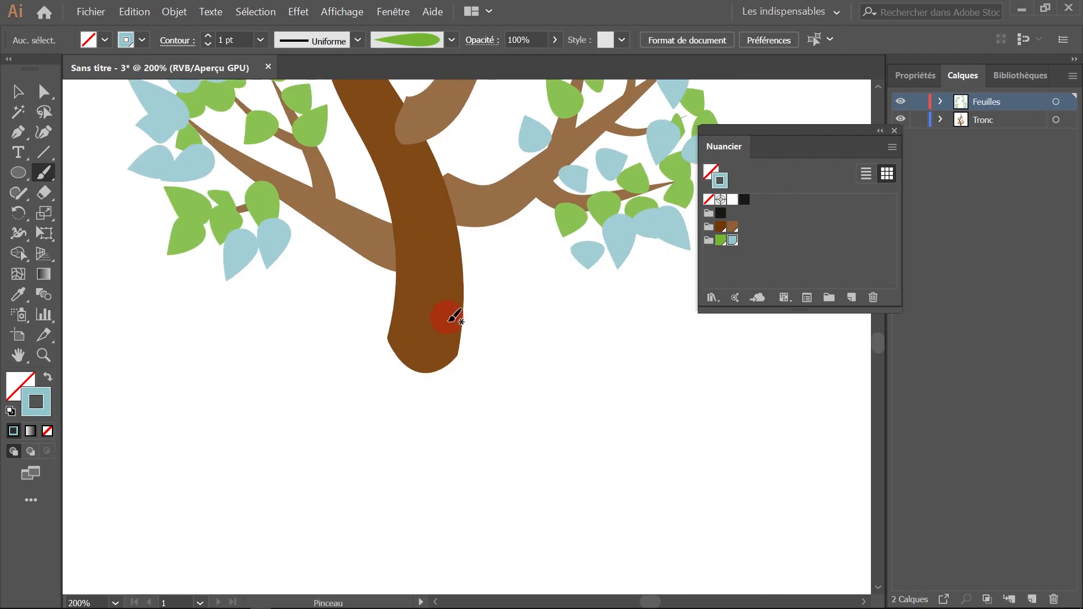
{"action": "left_click_drag", "start_coordinate": [416, 258], "coordinate": [402, 451]}
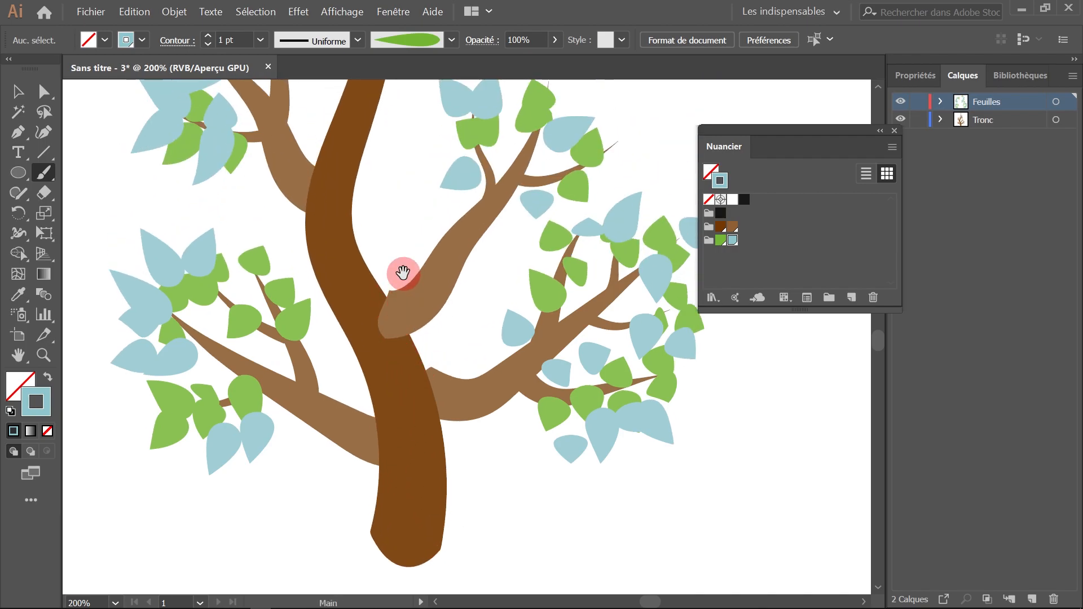
{"action": "left_click", "coordinate": [448, 366], "text": "ctrl+alt"}
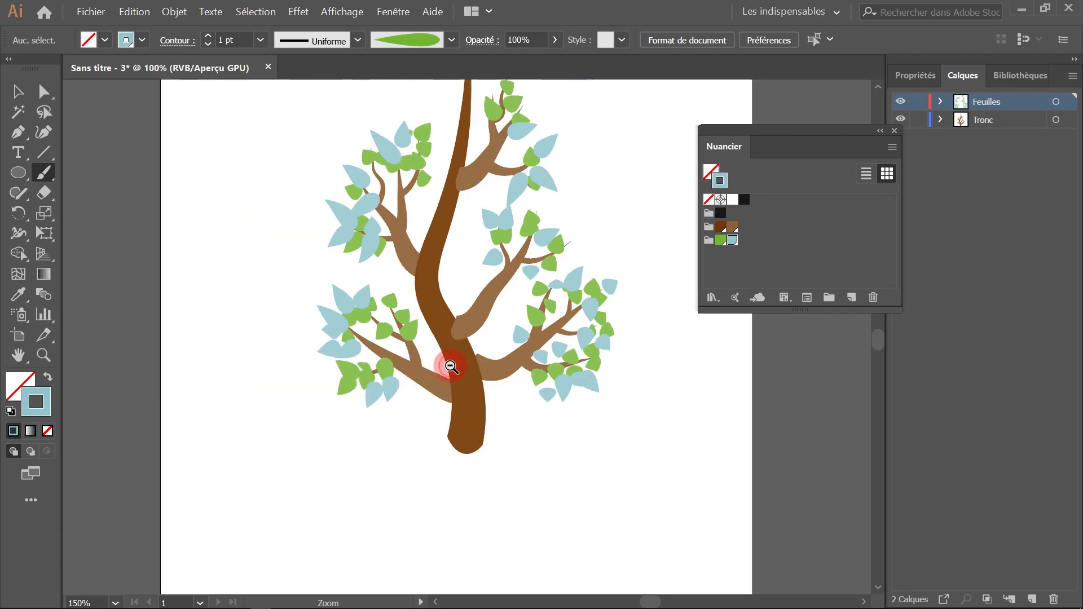
{"action": "left_click", "coordinate": [451, 366], "text": "ctrl+alt"}
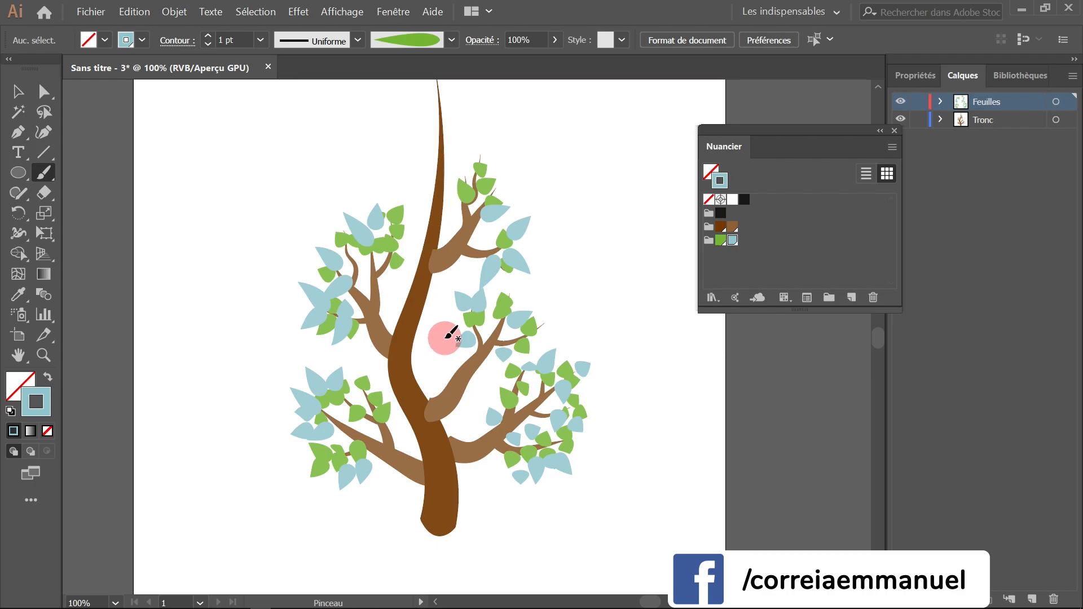
{"action": "key", "text": "ctrl+y"}
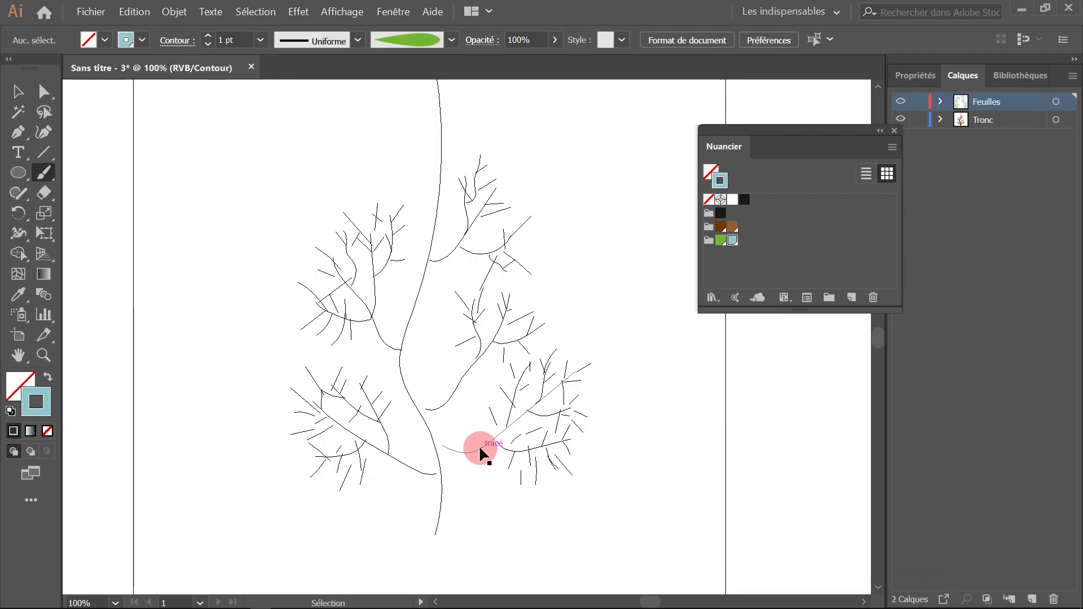
{"action": "key", "text": "ctrl+y"}
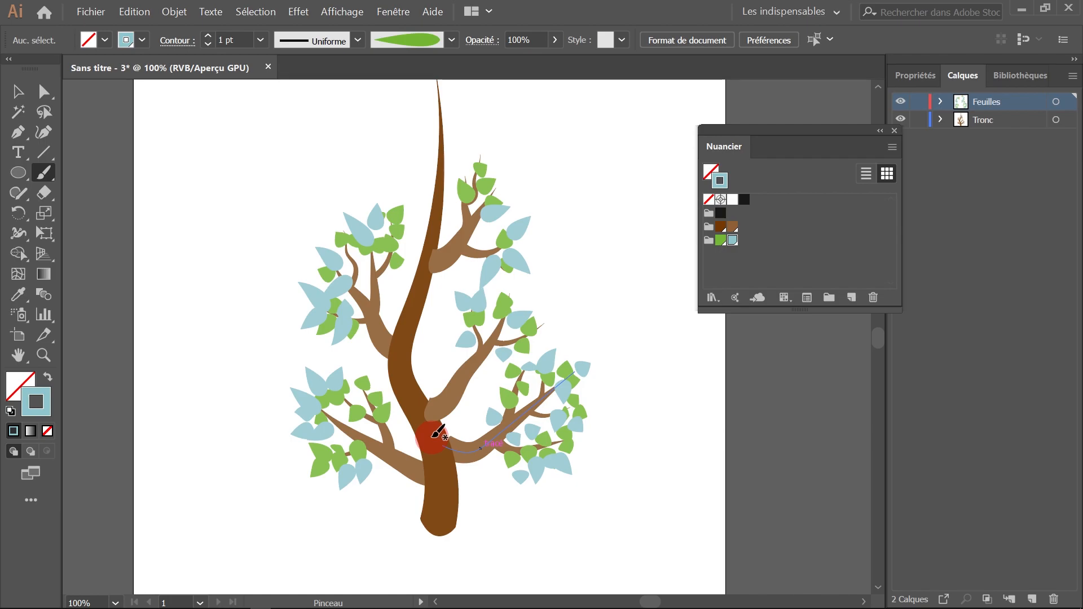
Select the trunk stroke and expand its appearance into a filled shape.
{"action": "left_click", "coordinate": [19, 93]}
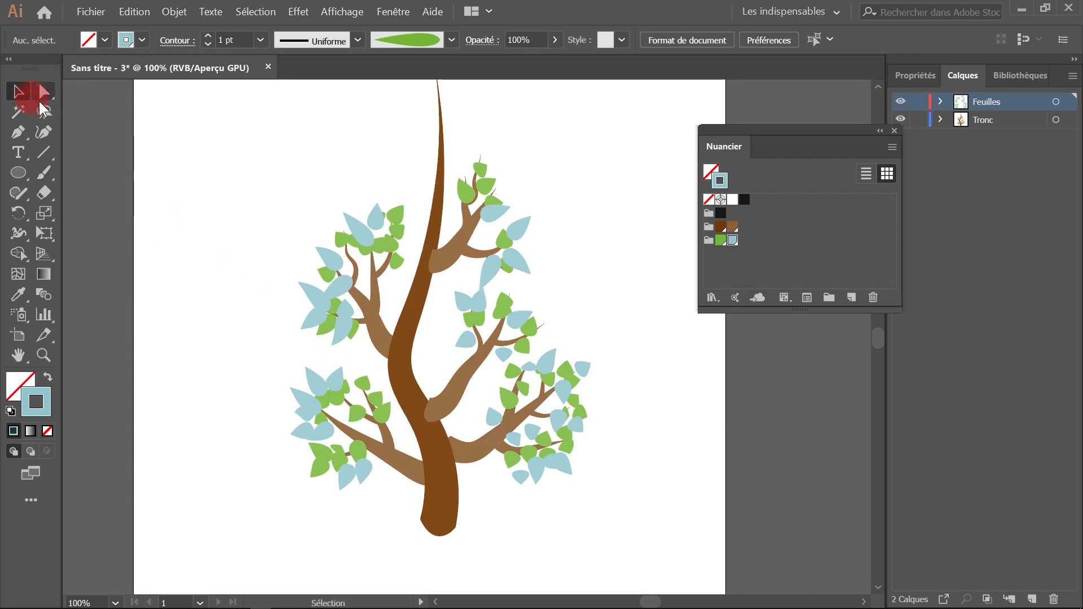
{"action": "left_click", "coordinate": [444, 490]}
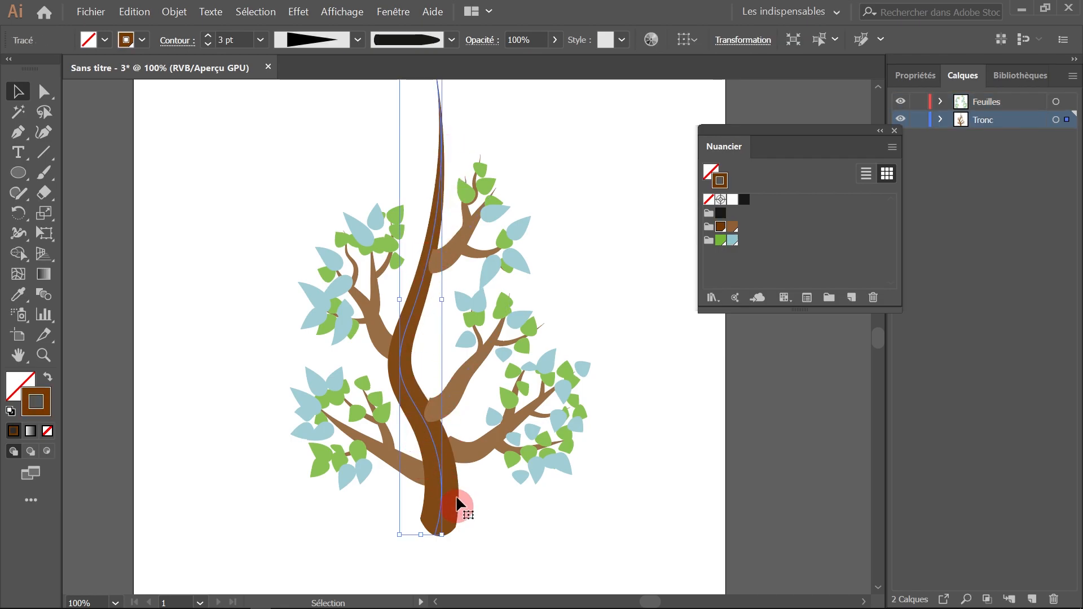
{"action": "left_click_drag", "start_coordinate": [350, 44], "coordinate": [313, 73]}
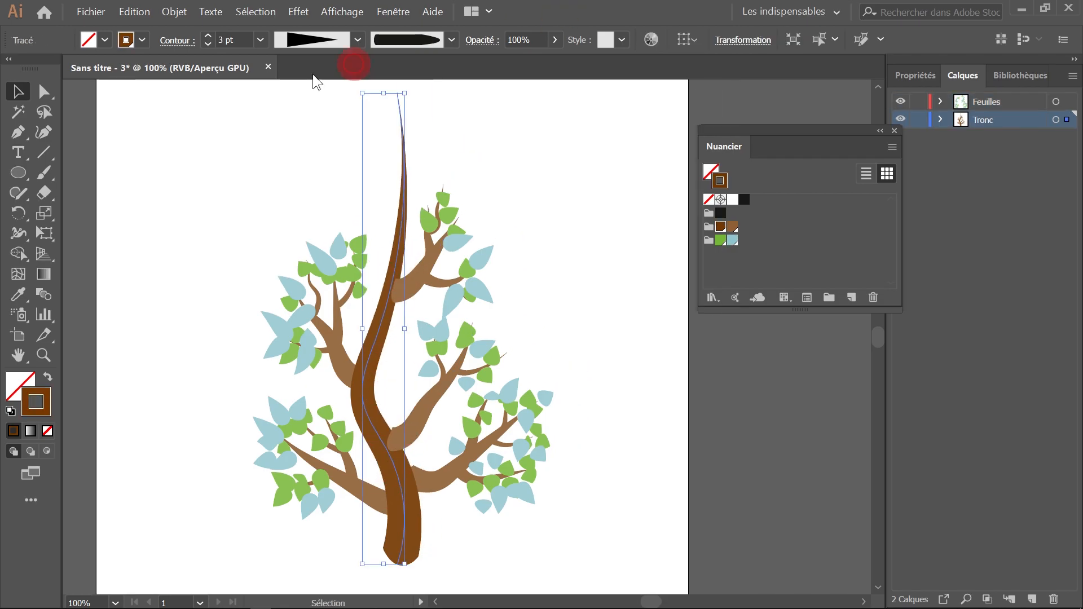
{"action": "left_click", "coordinate": [175, 12]}
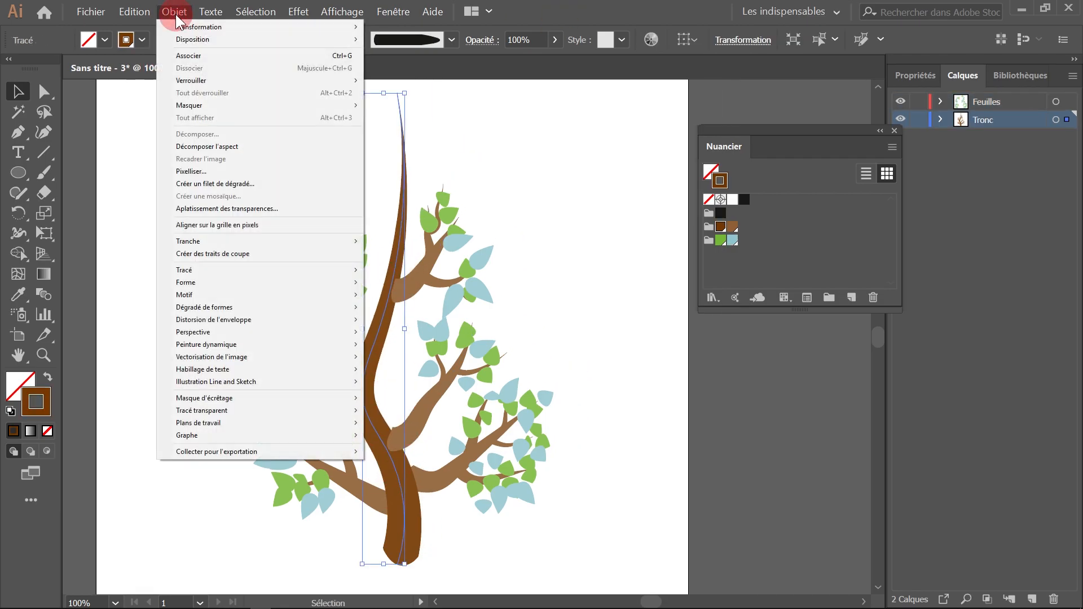
{"action": "left_click", "coordinate": [221, 147]}
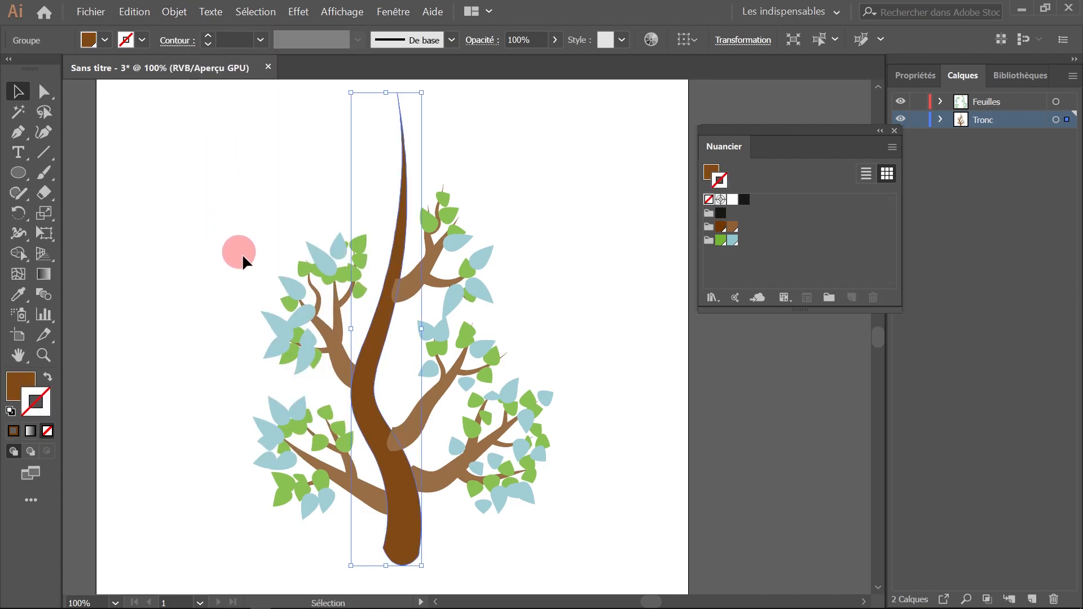
Examine the anchor points of the expanded trunk and its base in outline view.
{"action": "key", "text": "a"}
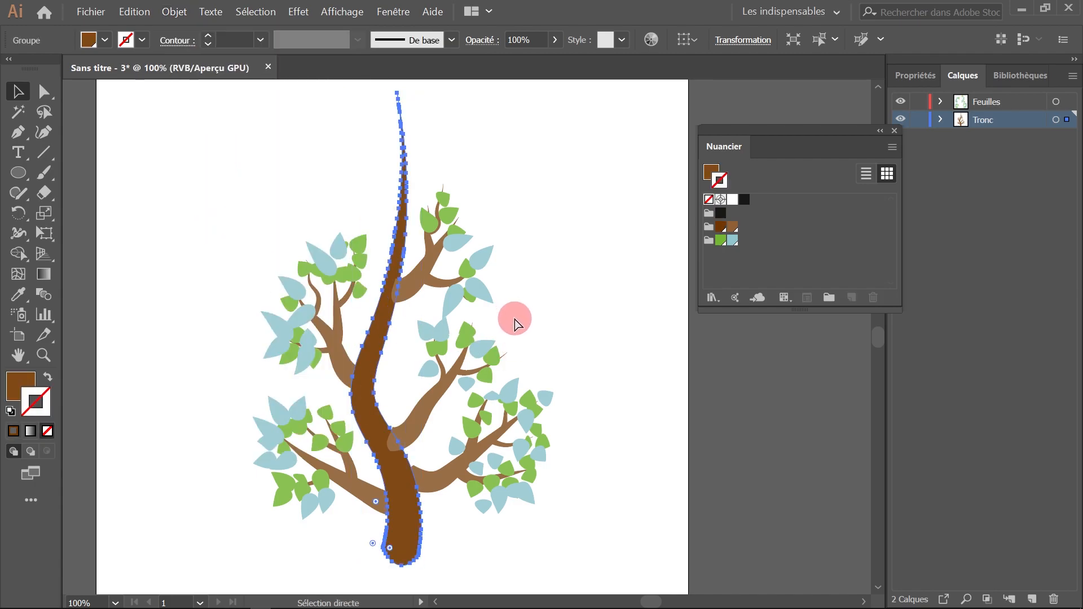
{"action": "key", "text": "ctrl+y"}
{"action": "key", "text": "v"}
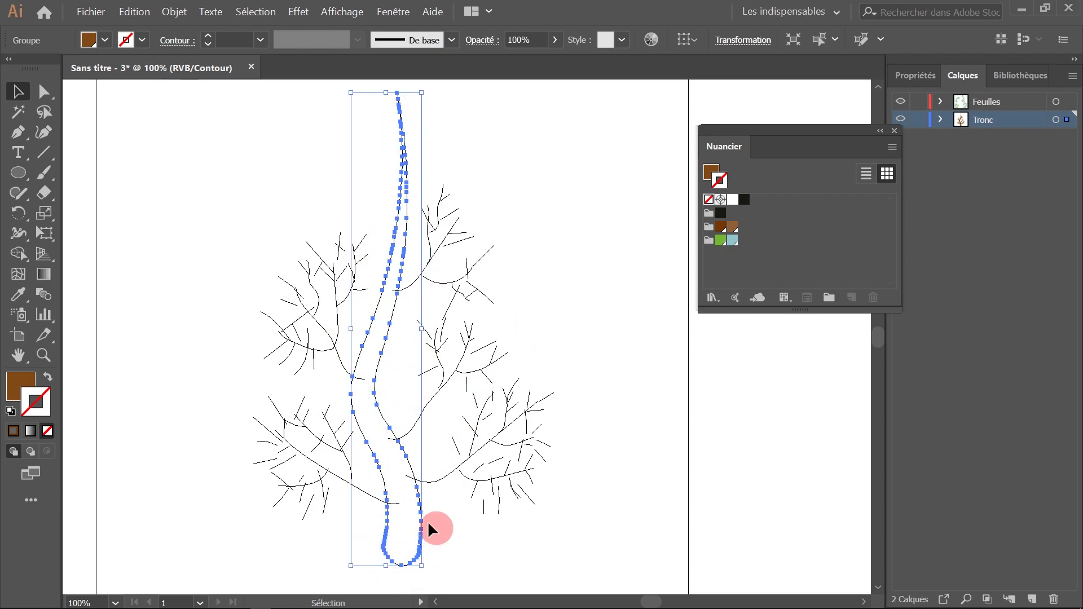
{"action": "key", "text": "ctrl+y"}
{"action": "left_click_drag", "start_coordinate": [451, 501], "coordinate": [459, 321]}
{"action": "left_click", "coordinate": [440, 364]}
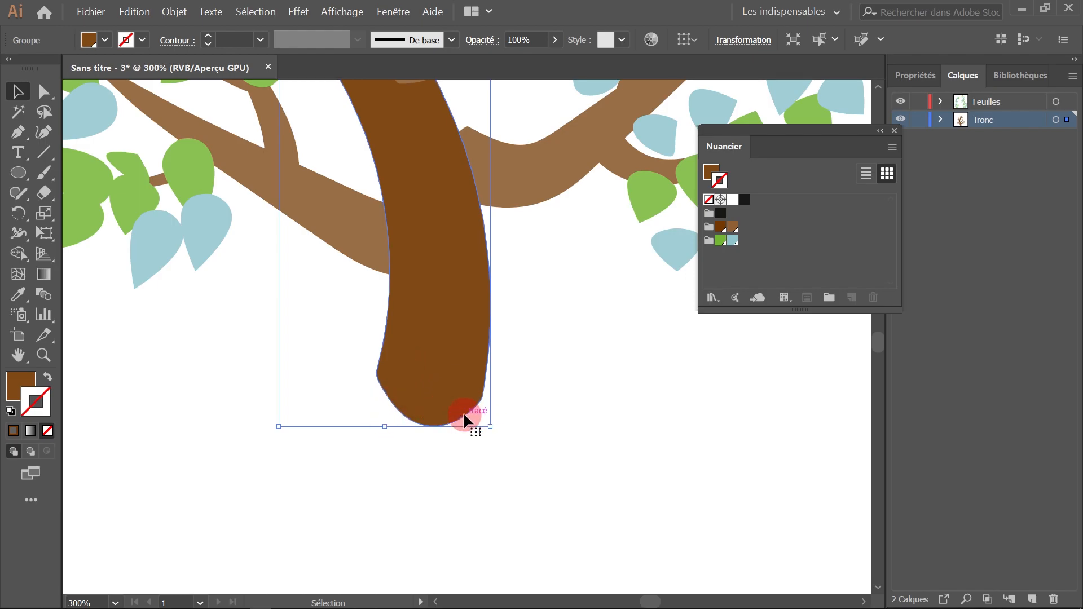
{"action": "key", "text": "ctrl+y"}
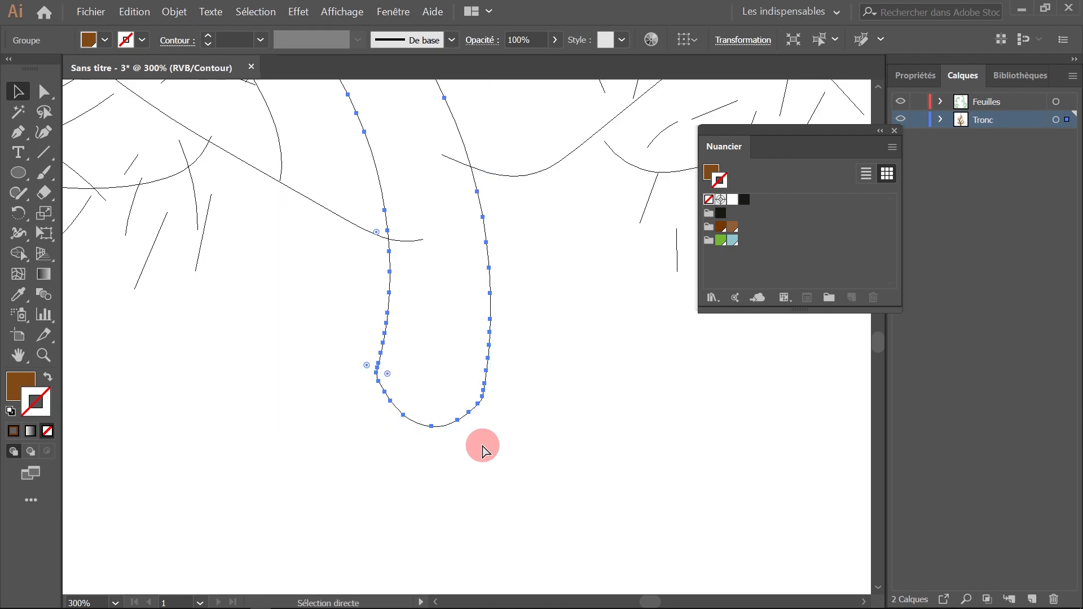
{"action": "key", "text": "ctrl+y"}
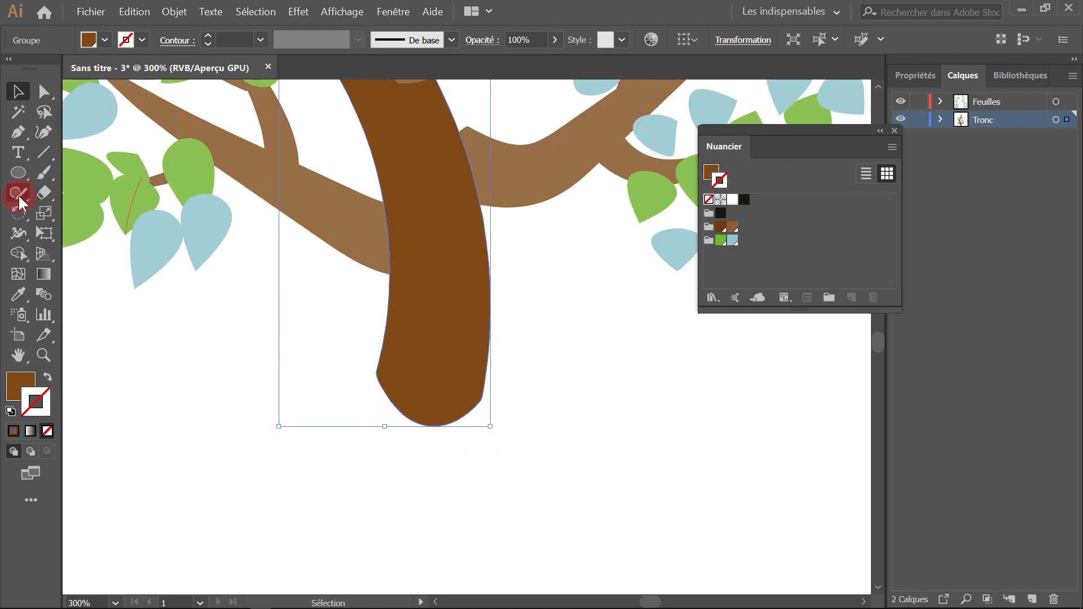
Choose the Warp tool (Outil Déformation) and set its brush width and height to 17 mm.
{"action": "left_click", "coordinate": [19, 236]}
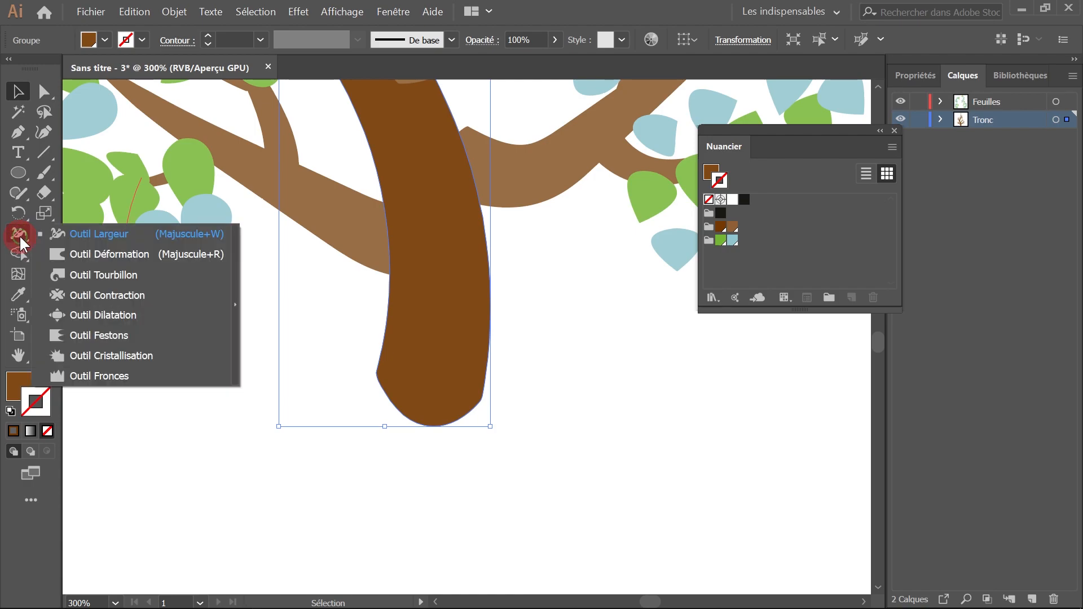
{"action": "left_click", "coordinate": [108, 258]}
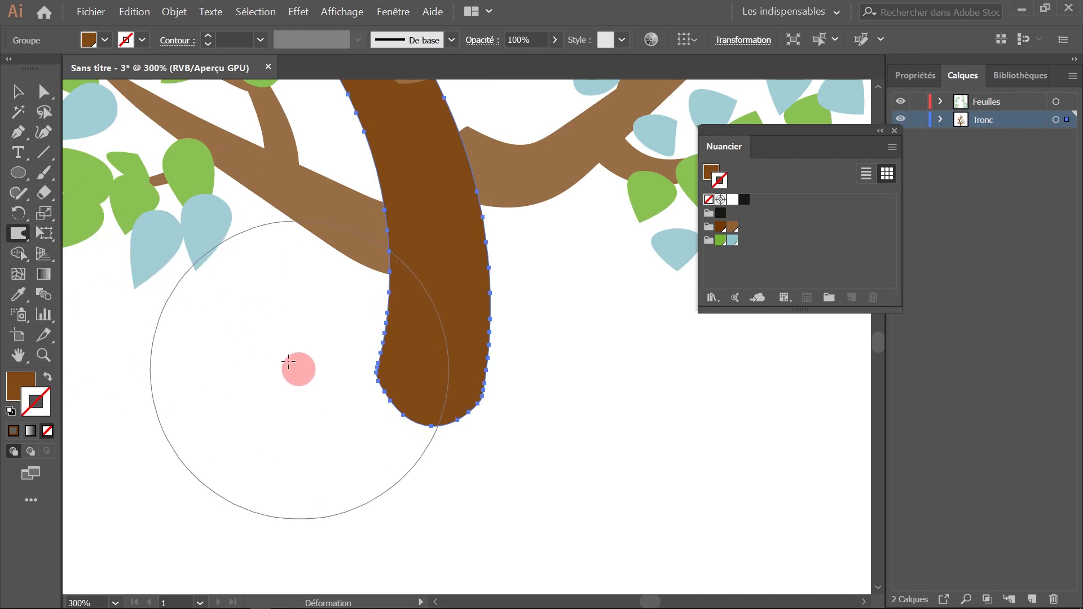
{"action": "double_click", "coordinate": [19, 233]}
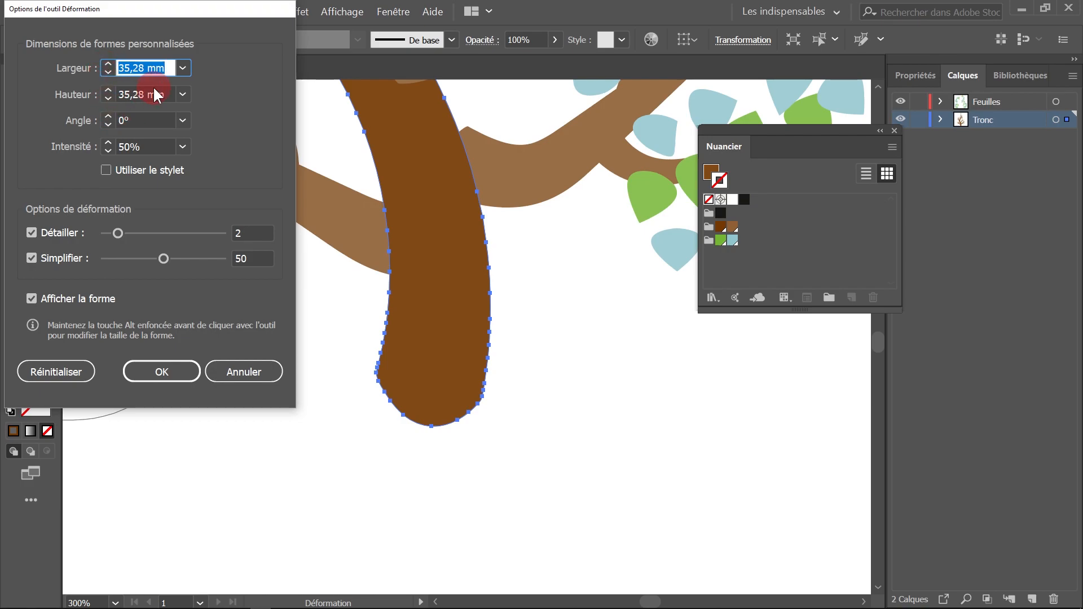
{"action": "type", "text": "17"}
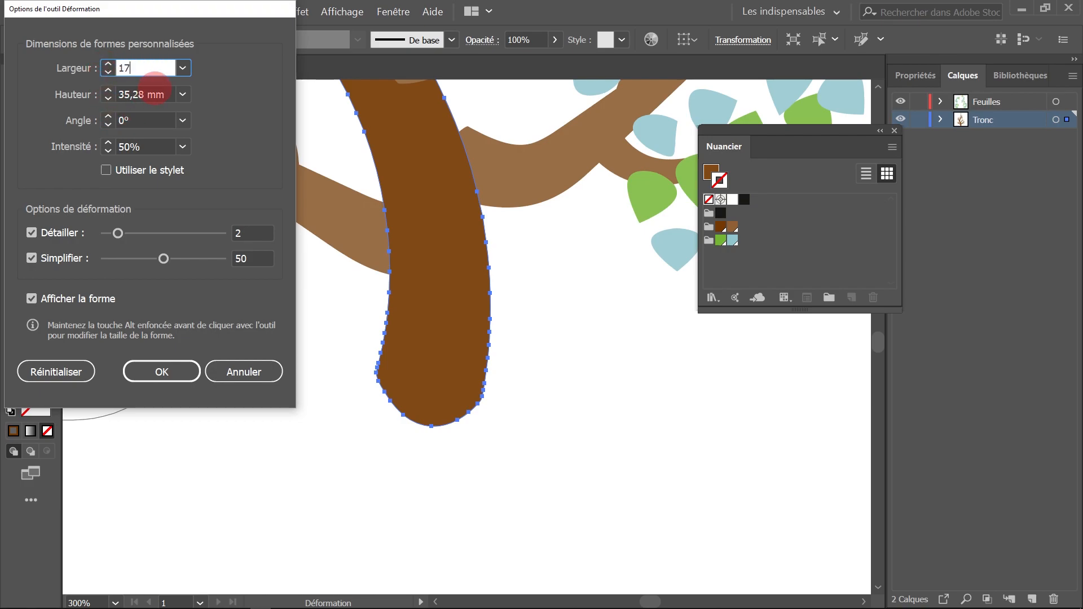
{"action": "key", "text": "Tab"}
{"action": "type", "text": "17"}
{"action": "key", "text": "Tab"}
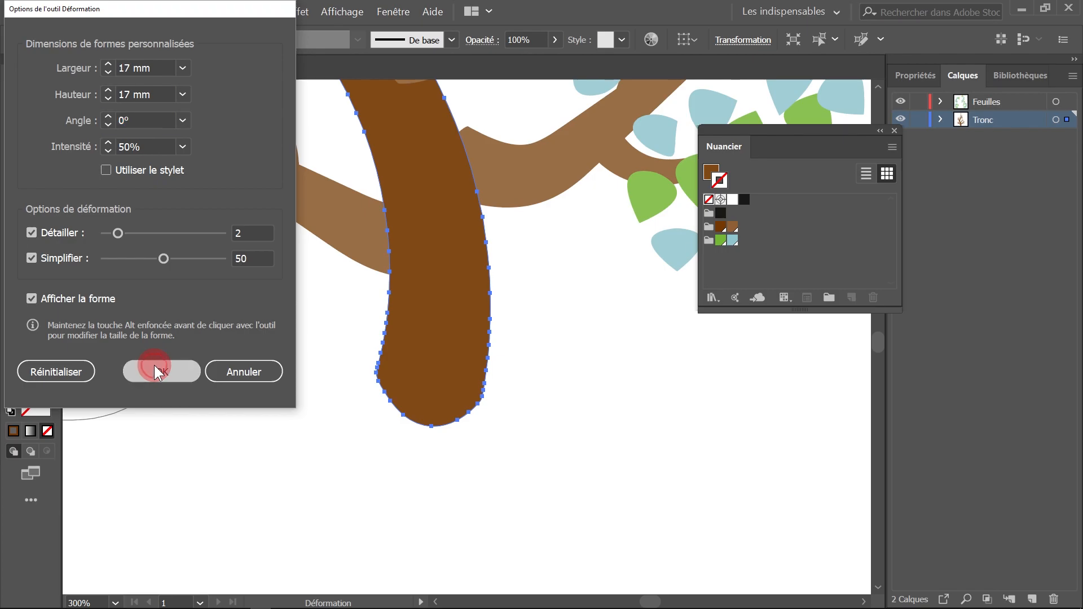
{"action": "left_click", "coordinate": [154, 365]}
Warp the trunk's rounded base into a flatter end with its lower corners pushed outward.
{"action": "mouse_move", "coordinate": [431, 483]}
{"action": "left_mouse_down"}
{"action": "mouse_move", "coordinate": [439, 419]}
{"action": "mouse_move", "coordinate": [403, 427]}
{"action": "mouse_move", "coordinate": [407, 418]}
{"action": "mouse_move", "coordinate": [474, 428]}
{"action": "mouse_move", "coordinate": [477, 412]}
{"action": "mouse_move", "coordinate": [427, 405]}
{"action": "mouse_move", "coordinate": [415, 416]}
{"action": "mouse_move", "coordinate": [472, 397]}
{"action": "left_mouse_up"}
{"action": "left_click", "coordinate": [489, 372], "text": "ctrl+alt"}
{"action": "left_click", "coordinate": [488, 373], "text": "ctrl+alt"}
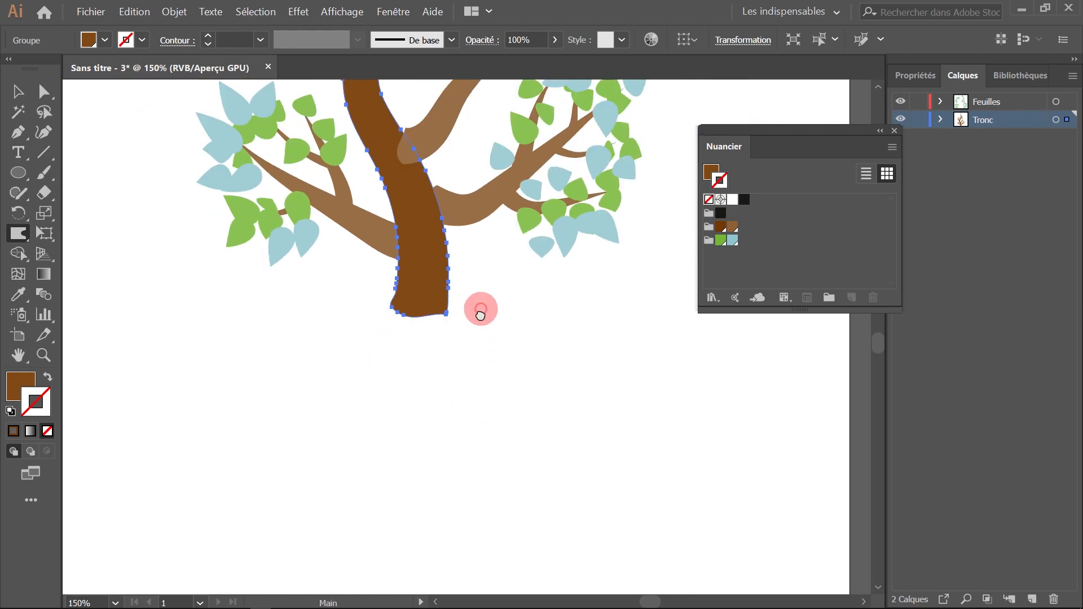
{"action": "left_click_drag", "start_coordinate": [481, 309], "coordinate": [475, 415]}
{"action": "left_click", "coordinate": [478, 366], "text": "ctrl"}
{"action": "left_click", "coordinate": [479, 364], "text": "ctrl"}
{"action": "left_click_drag", "start_coordinate": [443, 310], "coordinate": [467, 419]}
Select every branch that shares the light brown stroke colour, expand their appearance into filled shapes, and check them in outline view.
{"action": "left_click", "coordinate": [18, 91]}
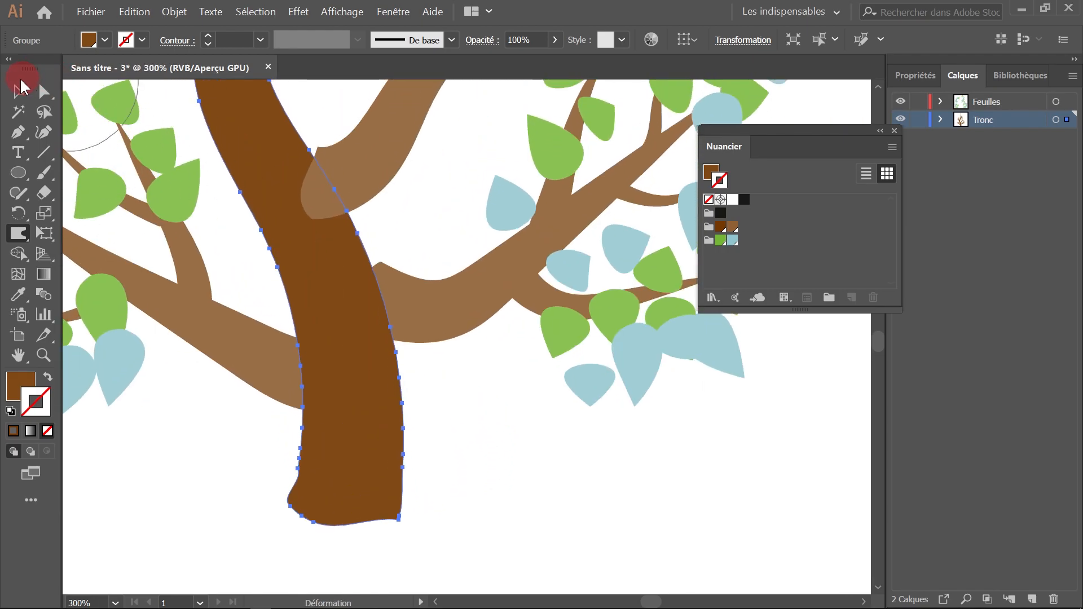
{"action": "left_click", "coordinate": [464, 292]}
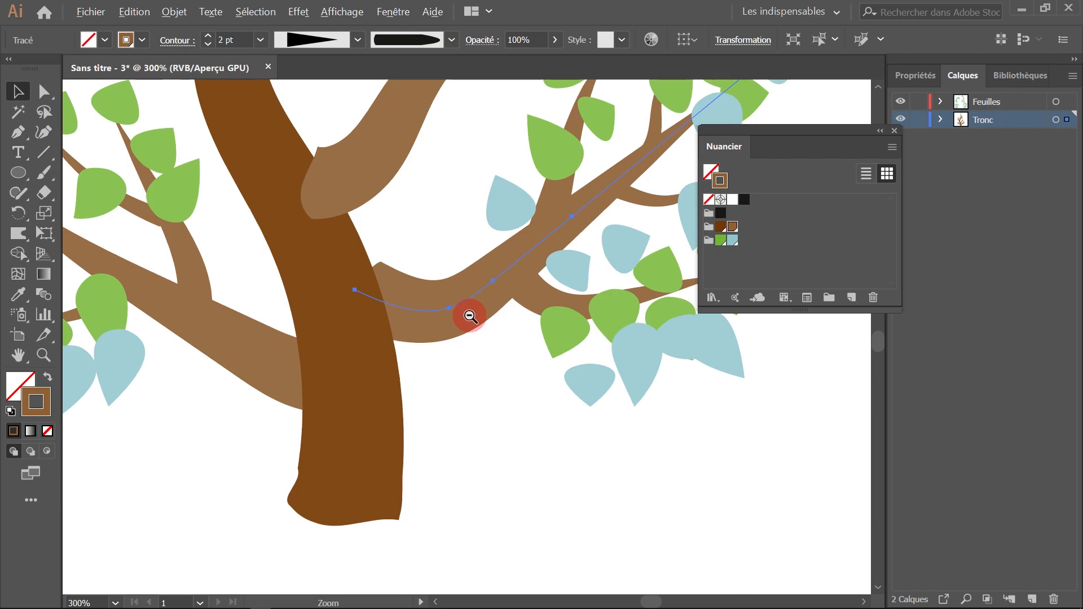
{"action": "left_click", "coordinate": [467, 310], "text": "ctrl+alt"}
{"action": "left_click", "coordinate": [467, 309], "text": "ctrl+alt"}
{"action": "left_click_drag", "start_coordinate": [484, 314], "coordinate": [515, 412]}
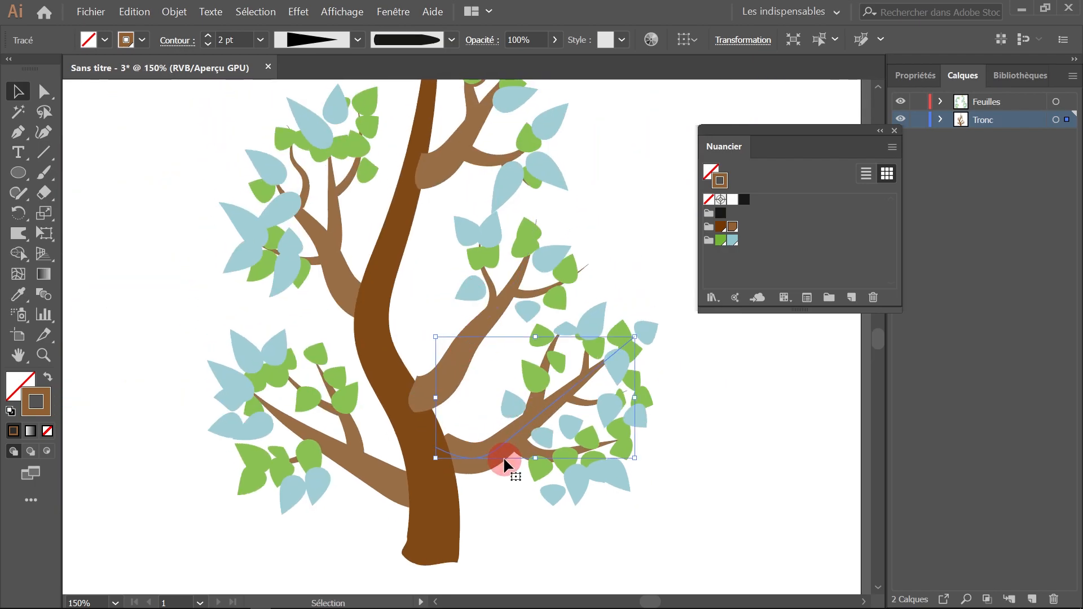
{"action": "left_click", "coordinate": [476, 392]}
{"action": "left_click", "coordinate": [456, 370]}
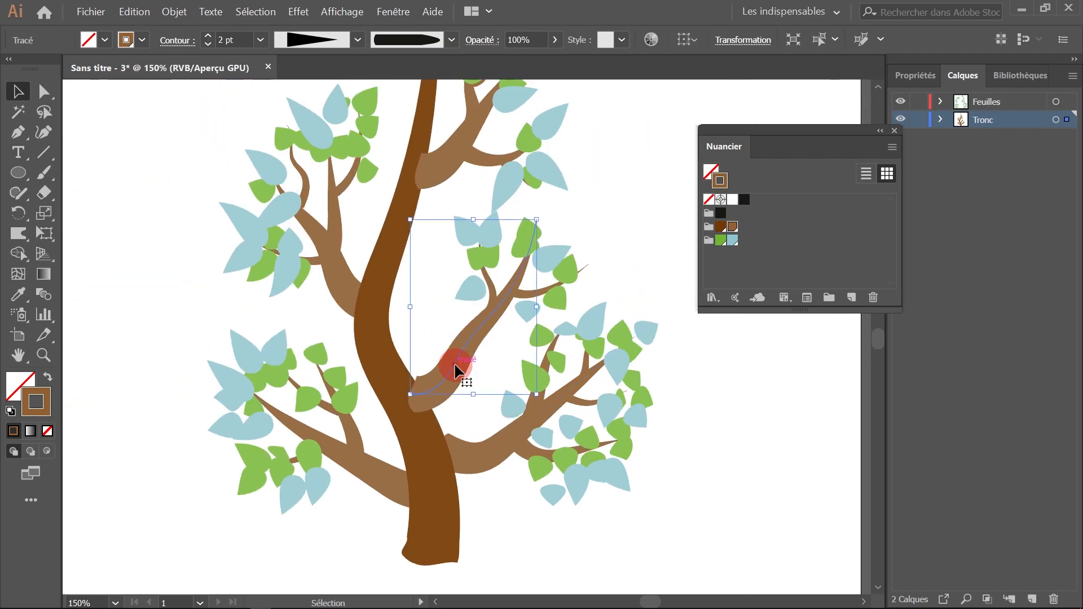
{"action": "left_click", "coordinate": [256, 8]}
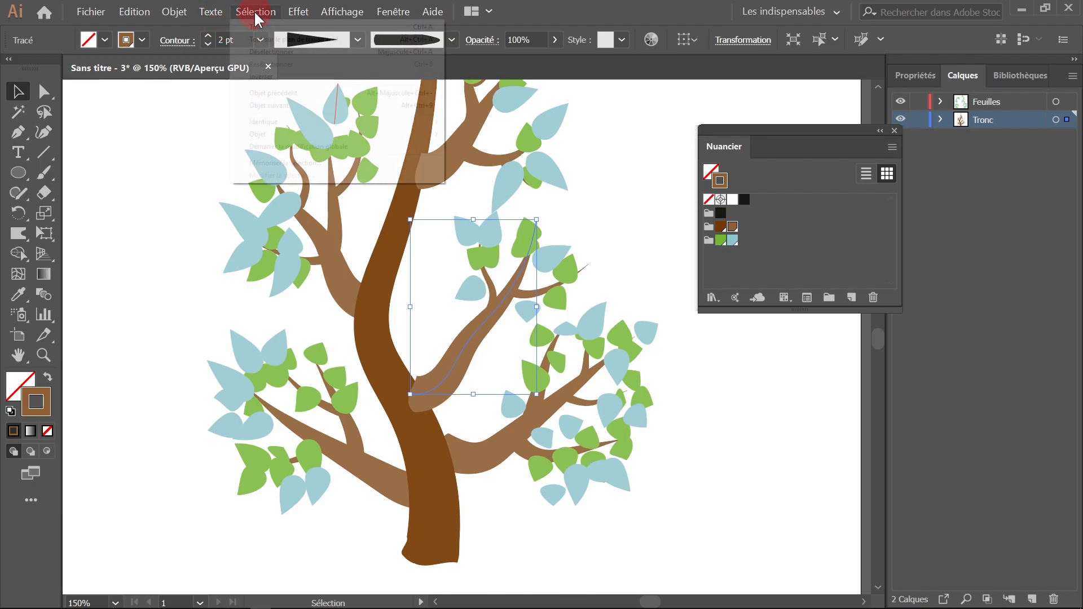
{"action": "mouse_move", "coordinate": [274, 121]}
{"action": "left_click", "coordinate": [467, 125]}
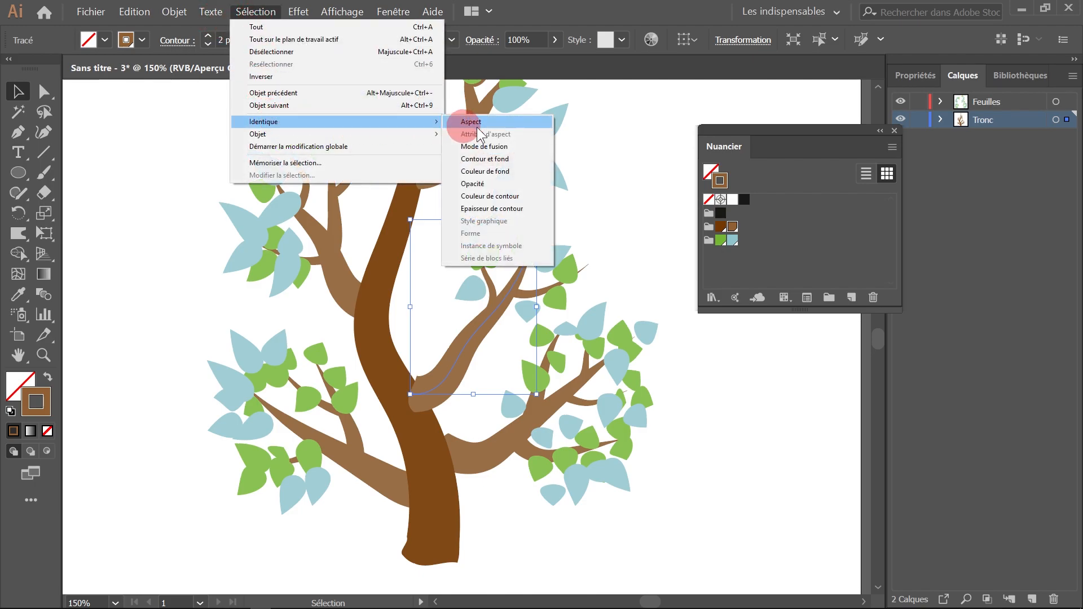
{"action": "left_click", "coordinate": [496, 196]}
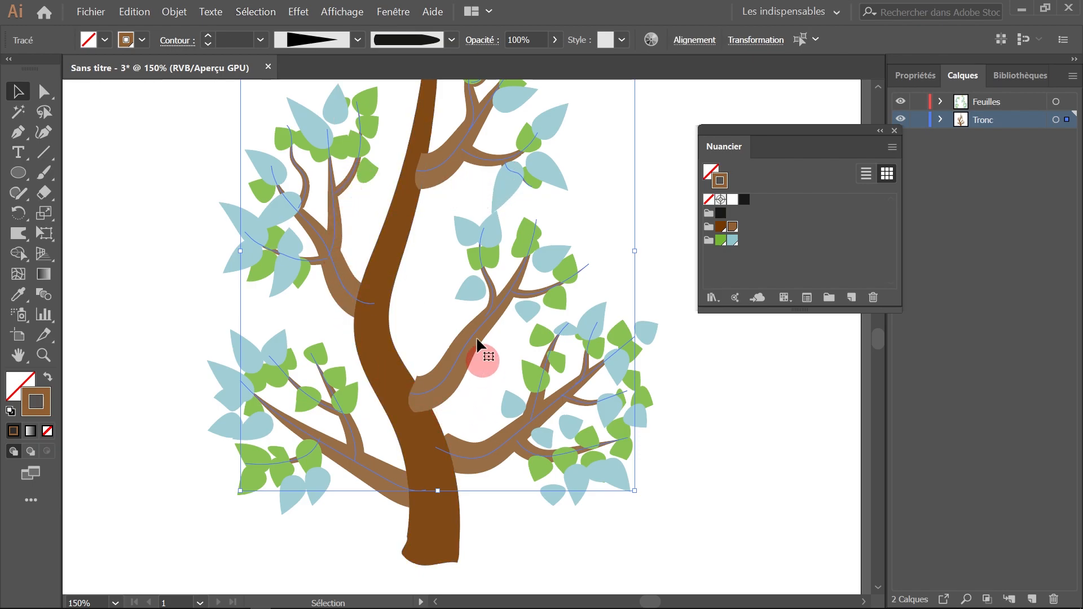
{"action": "left_click", "coordinate": [174, 12]}
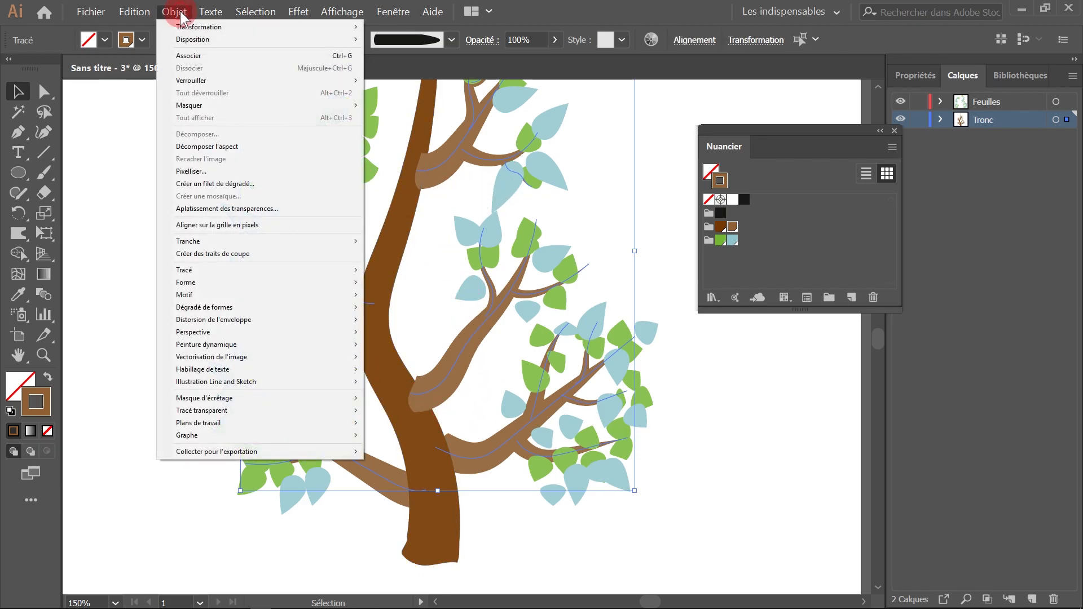
{"action": "left_click", "coordinate": [187, 148]}
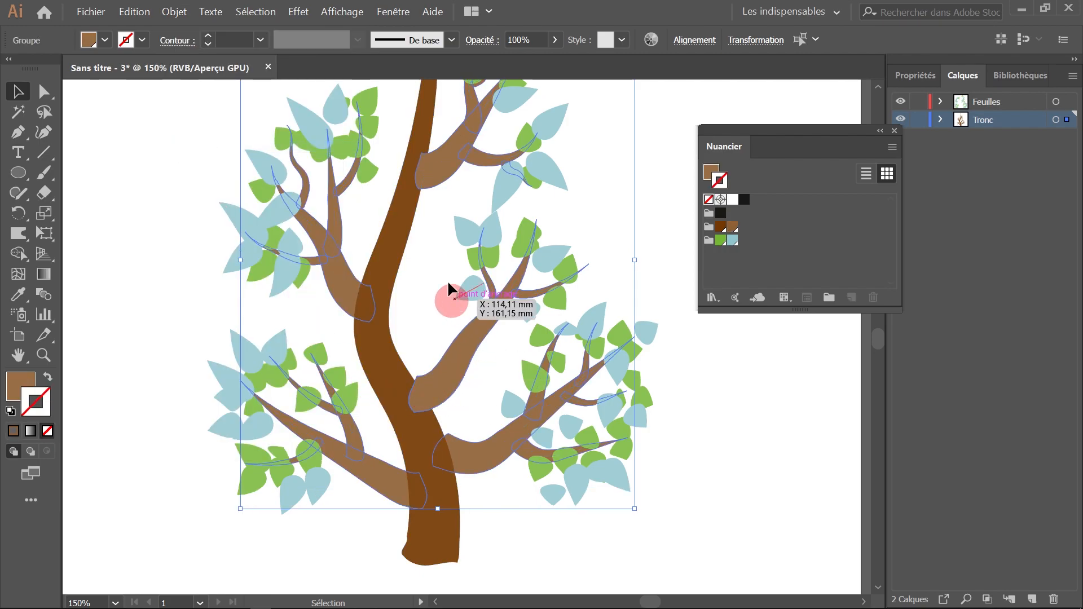
{"action": "key", "text": "ctrl+y"}
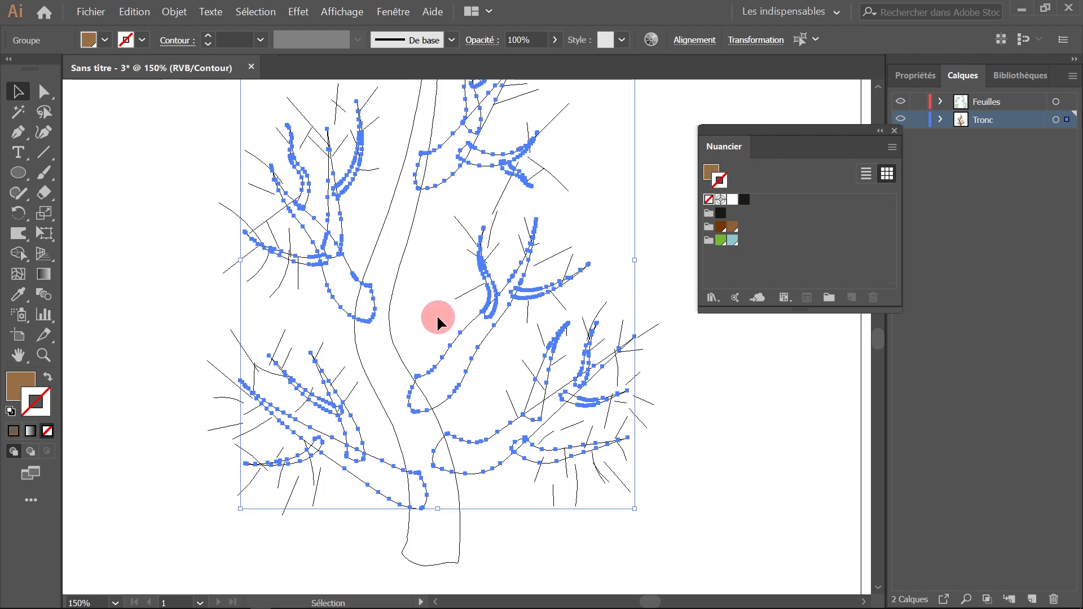
{"action": "key", "text": "ctrl+y"}
Reposition the upper corner and inner edge anchor points at the base of the middle right branch toward the trunk.
{"action": "left_click", "coordinate": [462, 411], "text": "ctrl"}
{"action": "left_click", "coordinate": [460, 350], "text": "ctrl"}
{"action": "left_click", "coordinate": [434, 307], "text": "ctrl"}
{"action": "left_click", "coordinate": [424, 320], "text": "ctrl"}
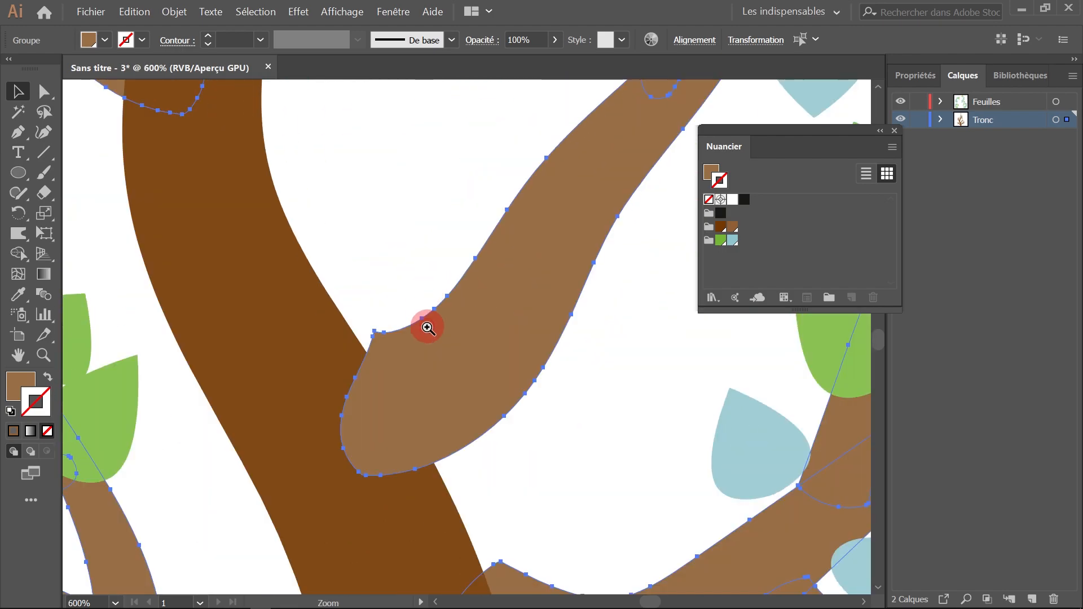
{"action": "left_click", "coordinate": [424, 316], "text": "ctrl"}
{"action": "left_click", "coordinate": [413, 344]}
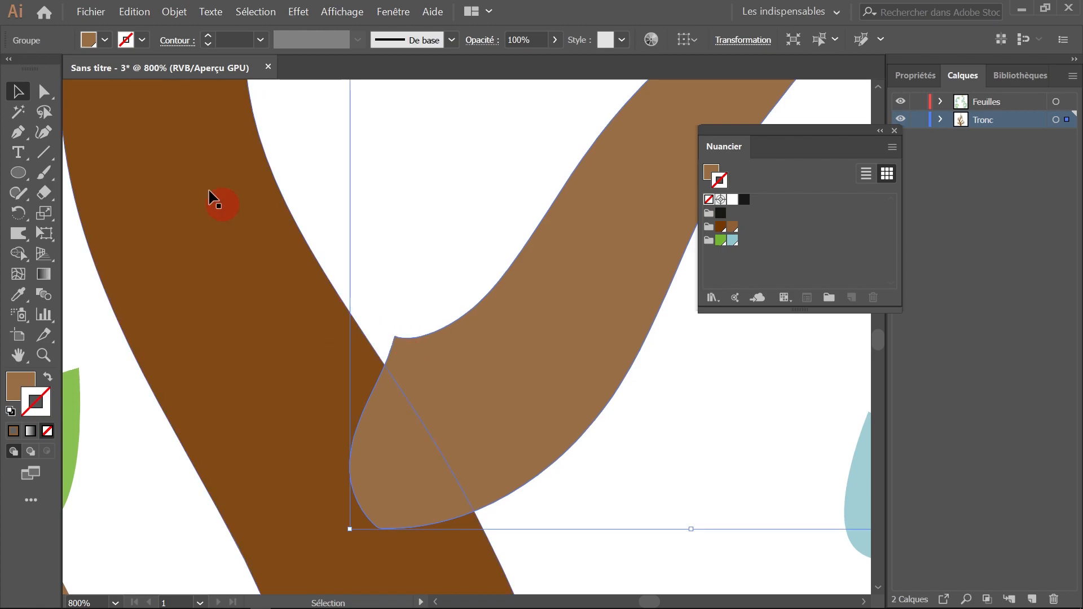
{"action": "left_click", "coordinate": [44, 93]}
{"action": "left_click", "coordinate": [393, 341]}
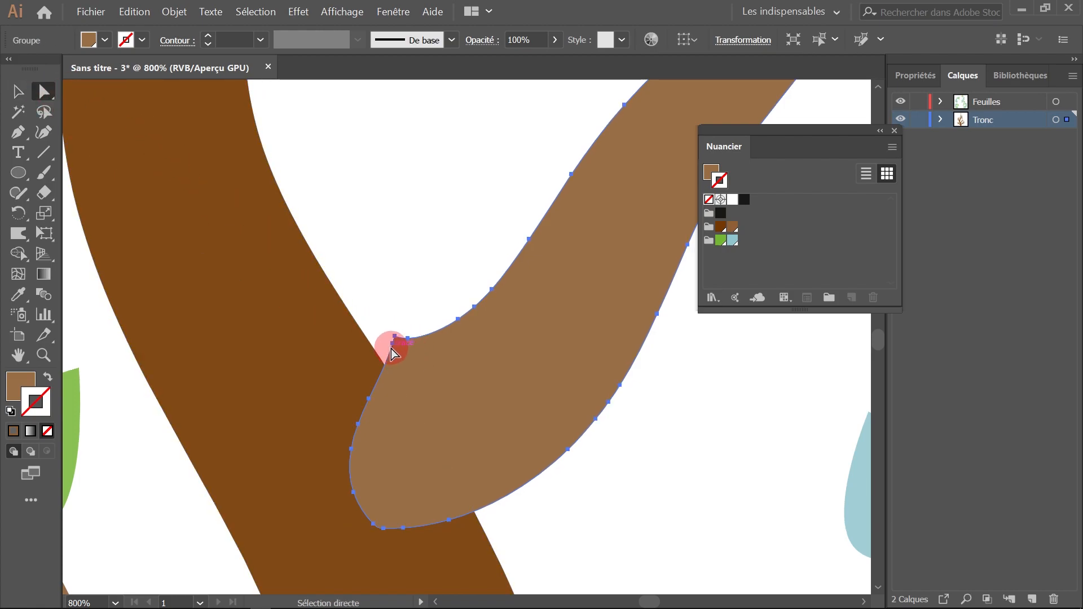
{"action": "left_click_drag", "start_coordinate": [392, 345], "coordinate": [365, 338]}
{"action": "left_click", "coordinate": [404, 331]}
{"action": "left_click_drag", "start_coordinate": [369, 400], "coordinate": [356, 392]}
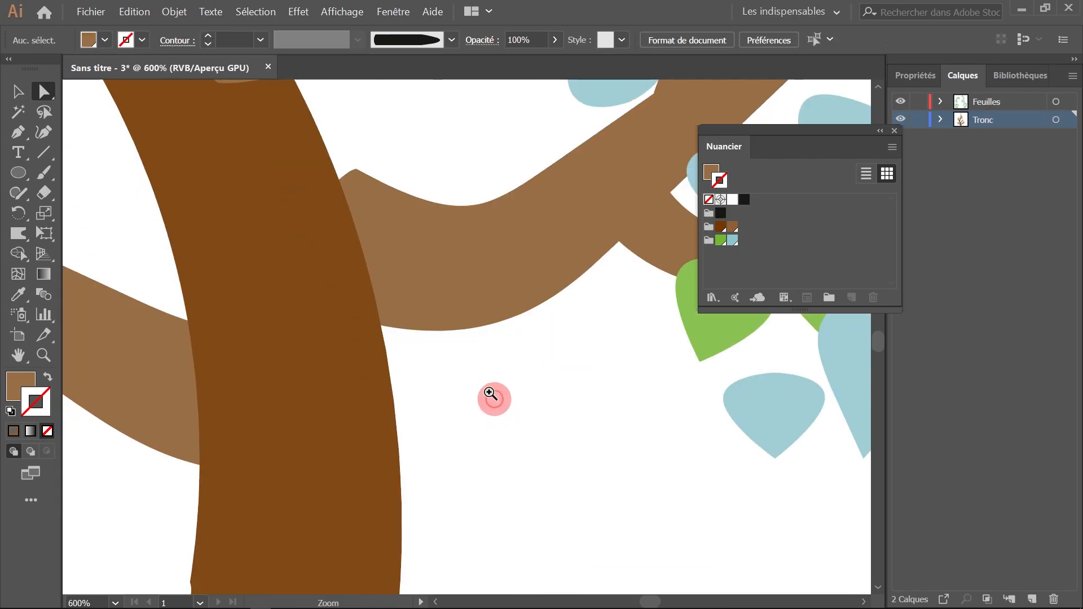
Move the upper corner anchor point at the base of the lowest right branch inward over the trunk.
{"action": "left_click_drag", "start_coordinate": [423, 281], "coordinate": [441, 359]}
{"action": "left_click", "coordinate": [430, 306]}
{"action": "left_click_drag", "start_coordinate": [384, 269], "coordinate": [346, 241]}
{"action": "left_click", "coordinate": [428, 203]}
{"action": "key", "text": "ctrl+1"}
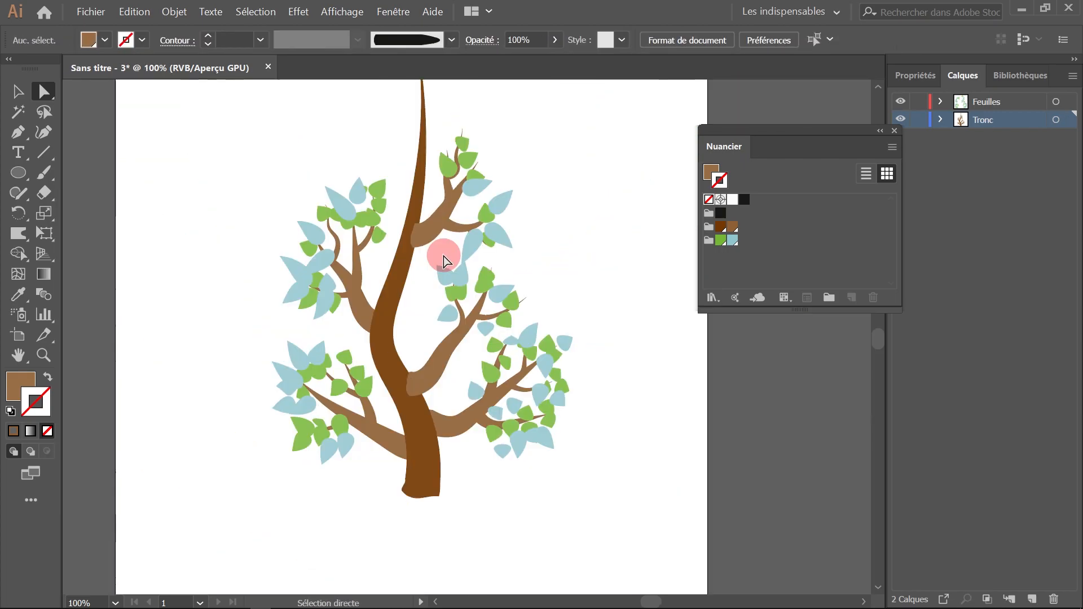
Select everything on the Feuilles layer, expand the leaves' appearance into filled shapes, and check them in outline view.
{"action": "left_click", "coordinate": [506, 202]}
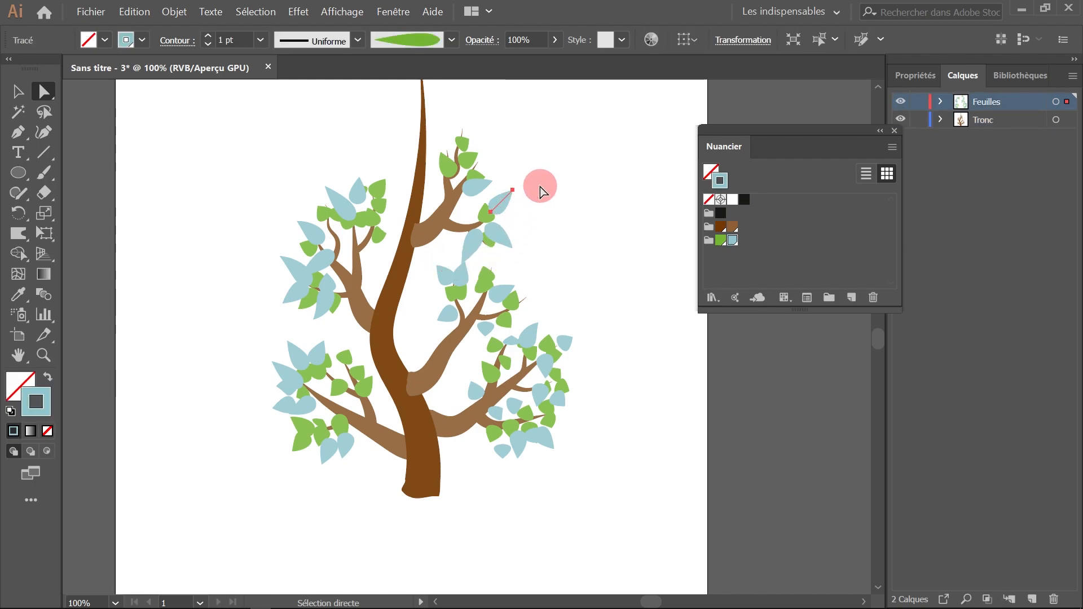
{"action": "left_click", "coordinate": [557, 215]}
{"action": "left_click", "coordinate": [1056, 102]}
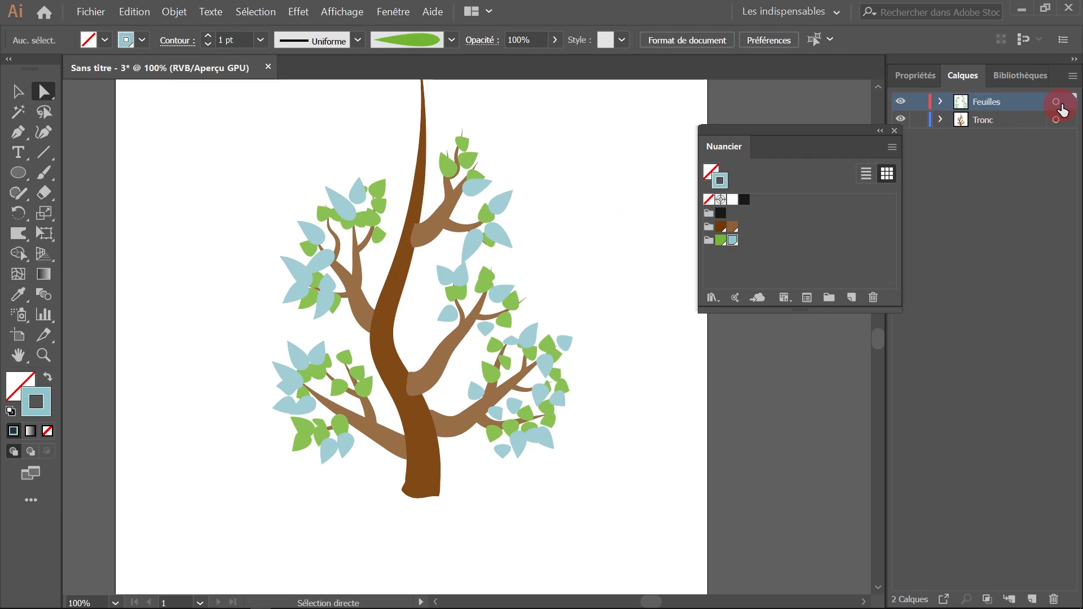
{"action": "left_click_drag", "start_coordinate": [836, 128], "coordinate": [811, 121]}
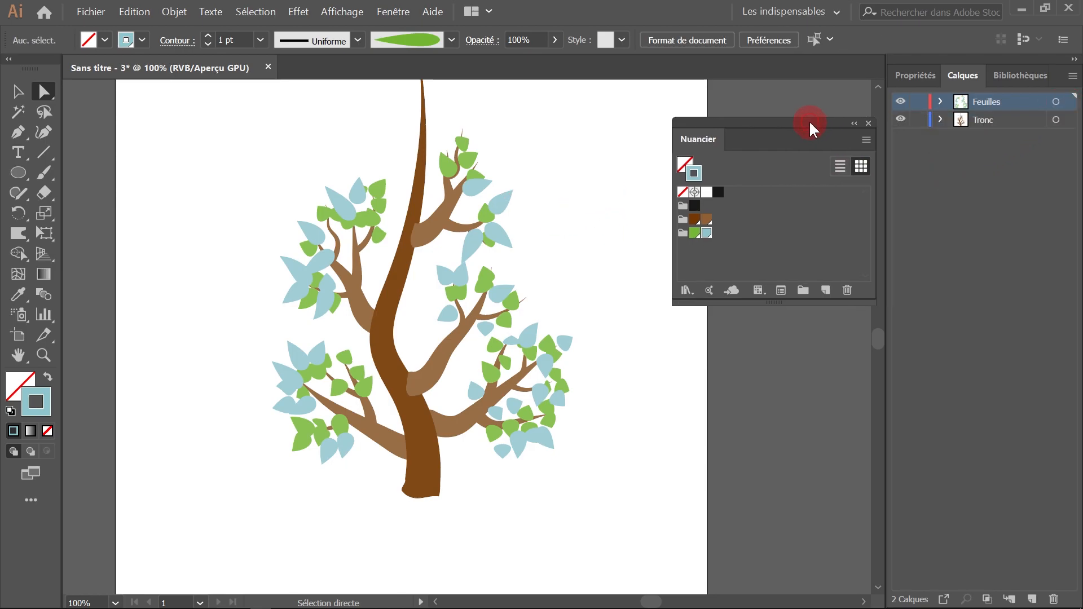
{"action": "left_click", "coordinate": [1068, 103]}
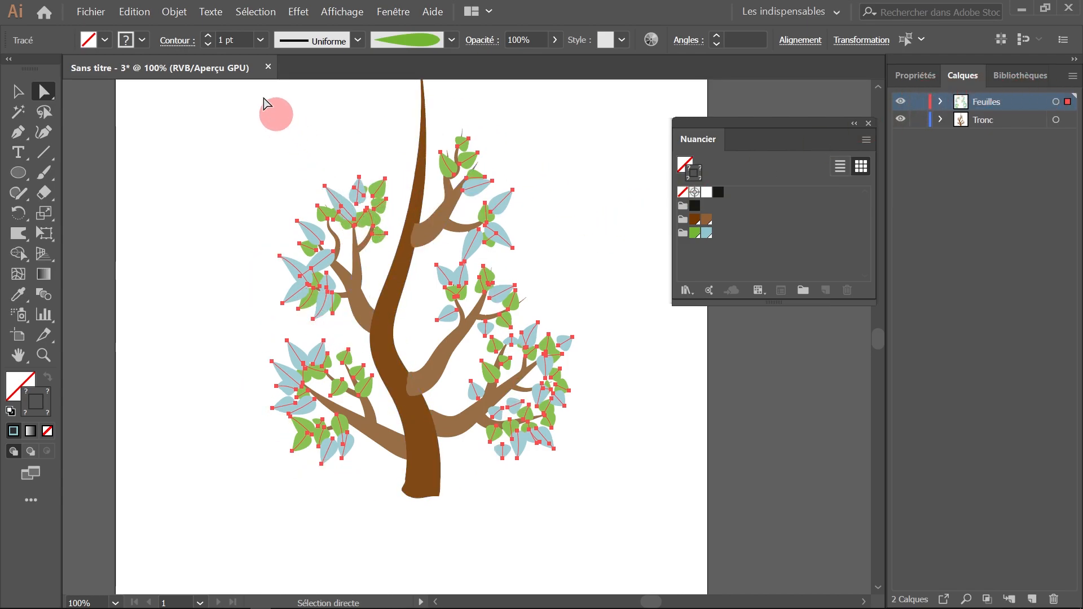
{"action": "left_click", "coordinate": [174, 12]}
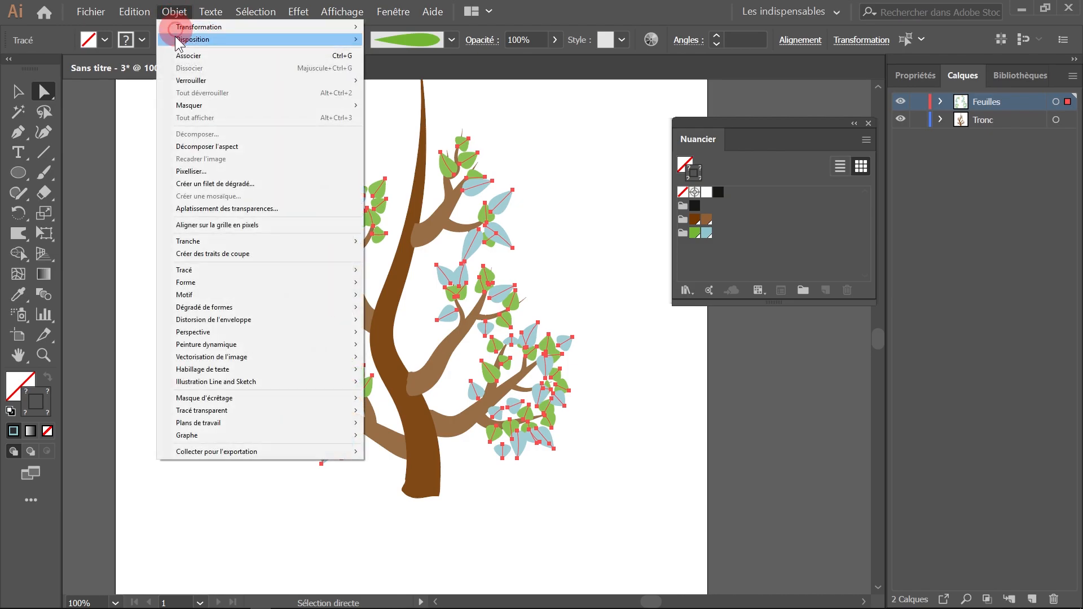
{"action": "left_click", "coordinate": [194, 146]}
{"action": "left_click", "coordinate": [556, 169]}
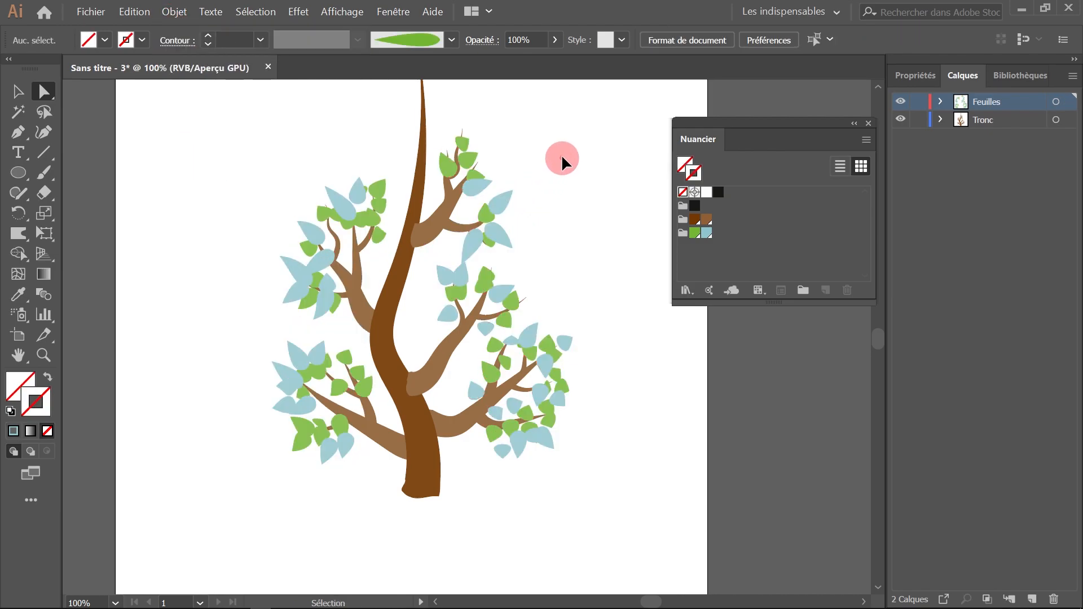
{"action": "key", "text": "ctrl+y"}
{"action": "left_click_drag", "start_coordinate": [580, 220], "coordinate": [546, 287]}
{"action": "key", "text": "ctrl+y"}
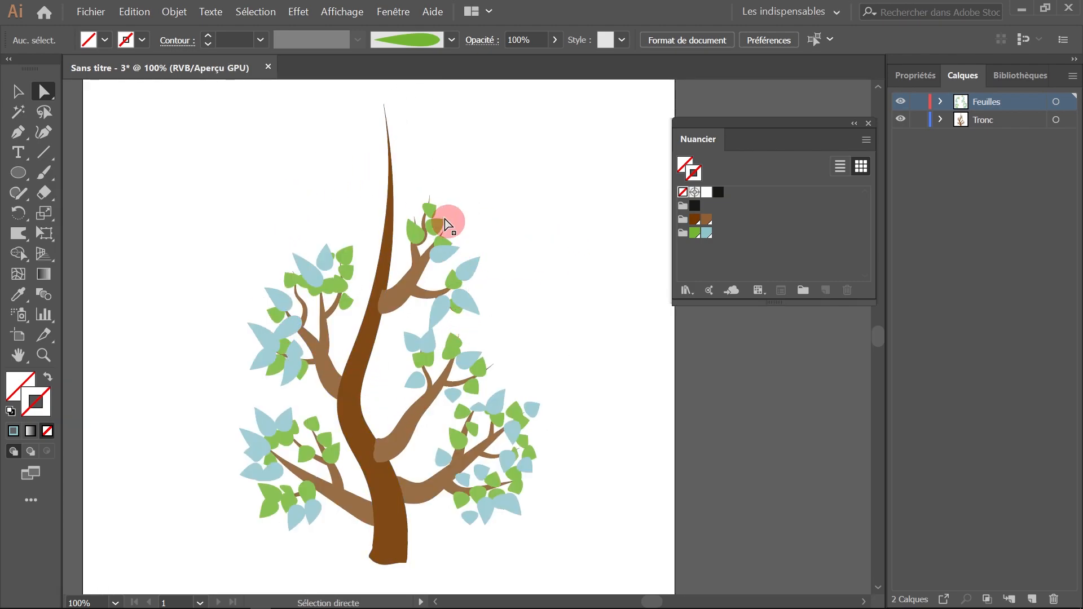
Select the whole tree, group its trunk, branches and leaves together, and delete the empty Tronc layer.
{"action": "left_click_drag", "start_coordinate": [310, 425], "coordinate": [310, 413]}
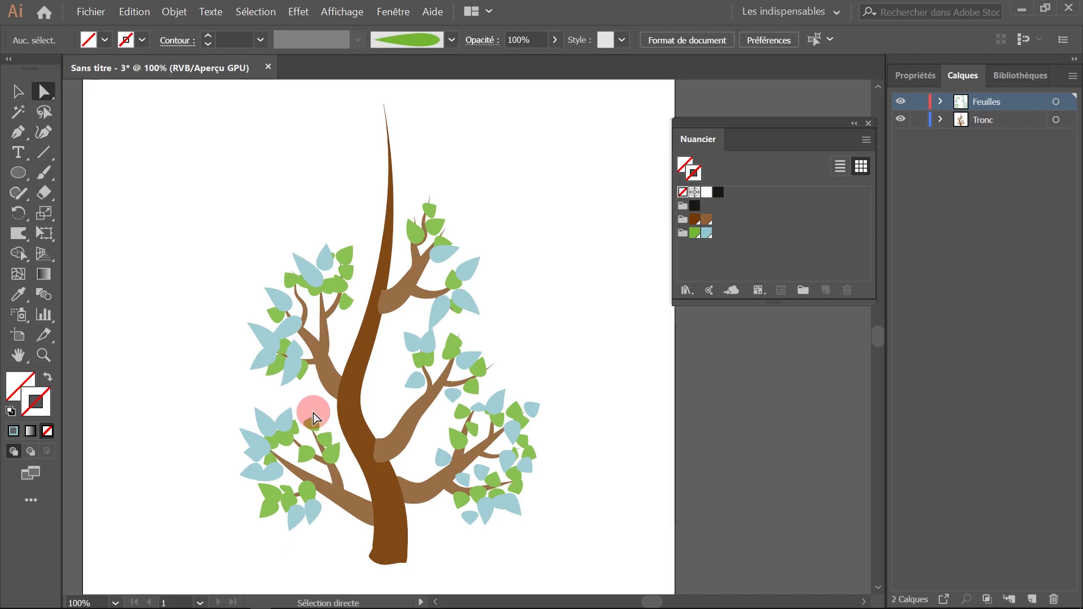
{"action": "key", "text": "ctrl+z"}
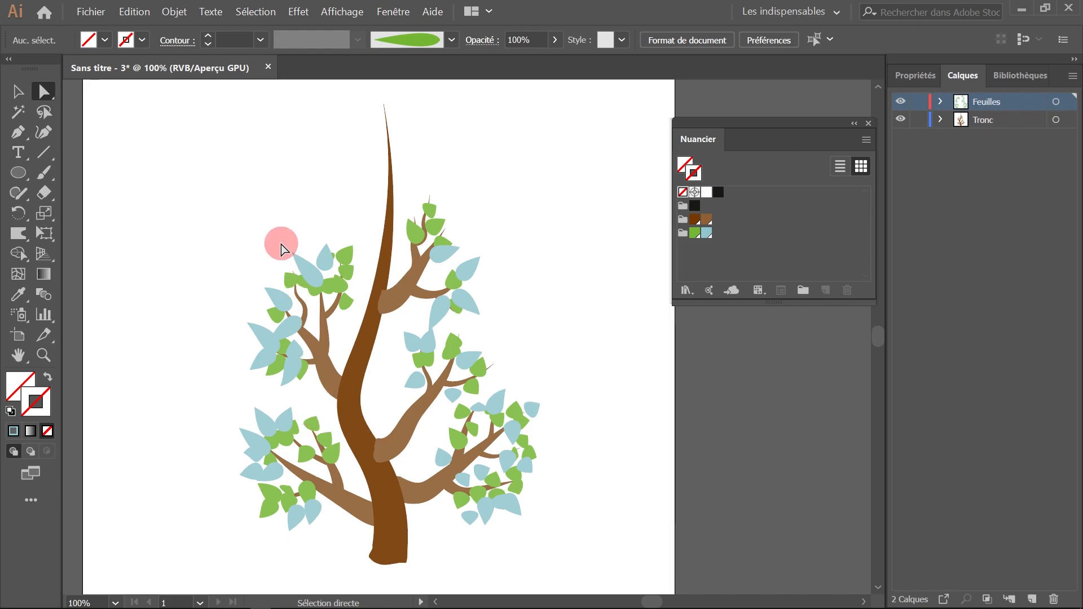
{"action": "left_click", "coordinate": [18, 91]}
{"action": "left_click_drag", "start_coordinate": [208, 130], "coordinate": [559, 542]}
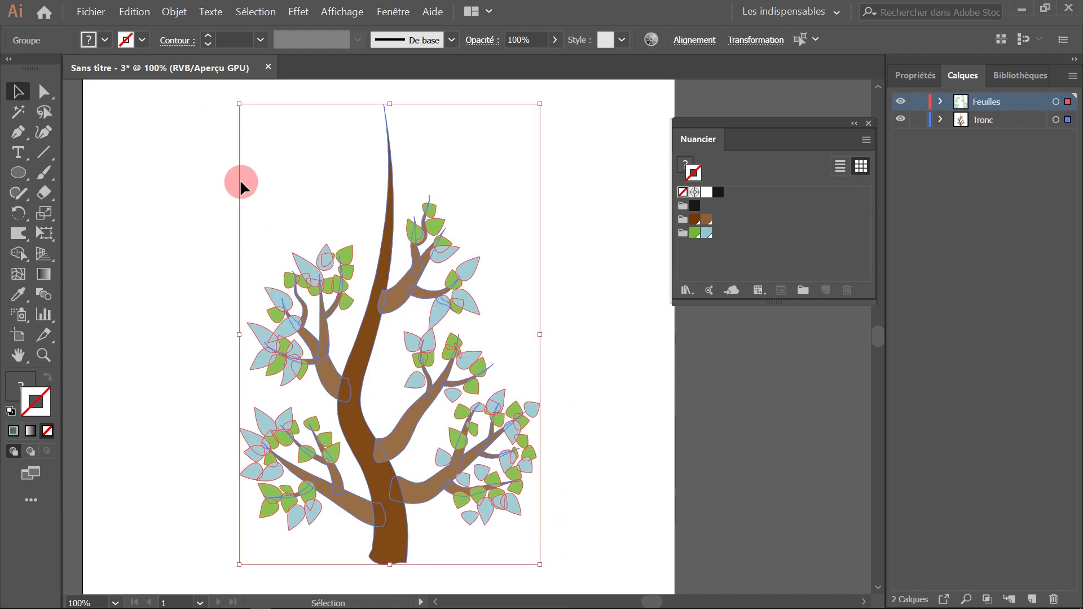
{"action": "left_click", "coordinate": [174, 11]}
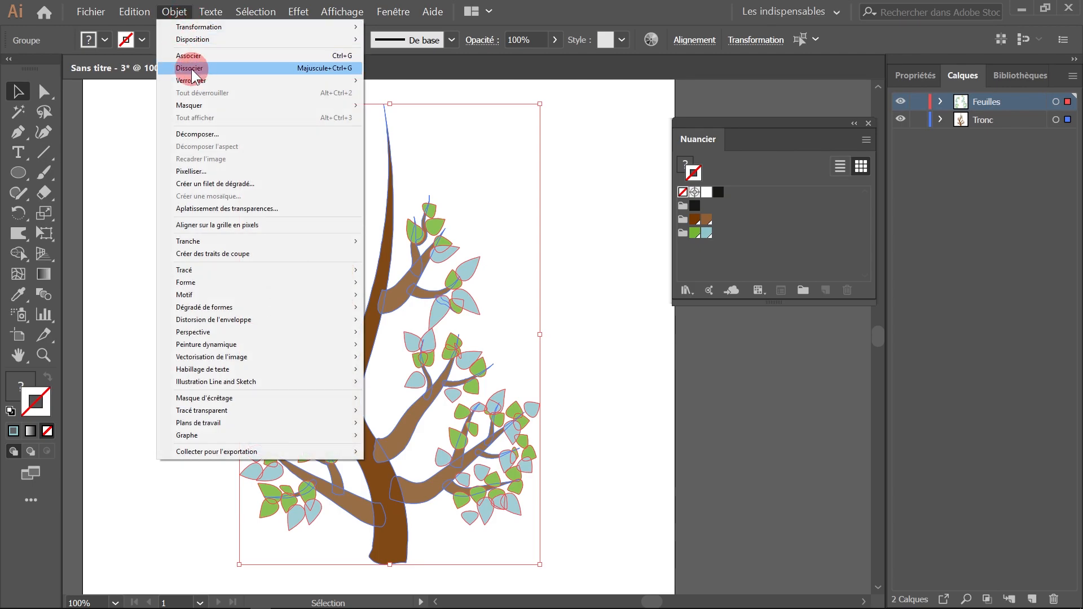
{"action": "left_click", "coordinate": [294, 55]}
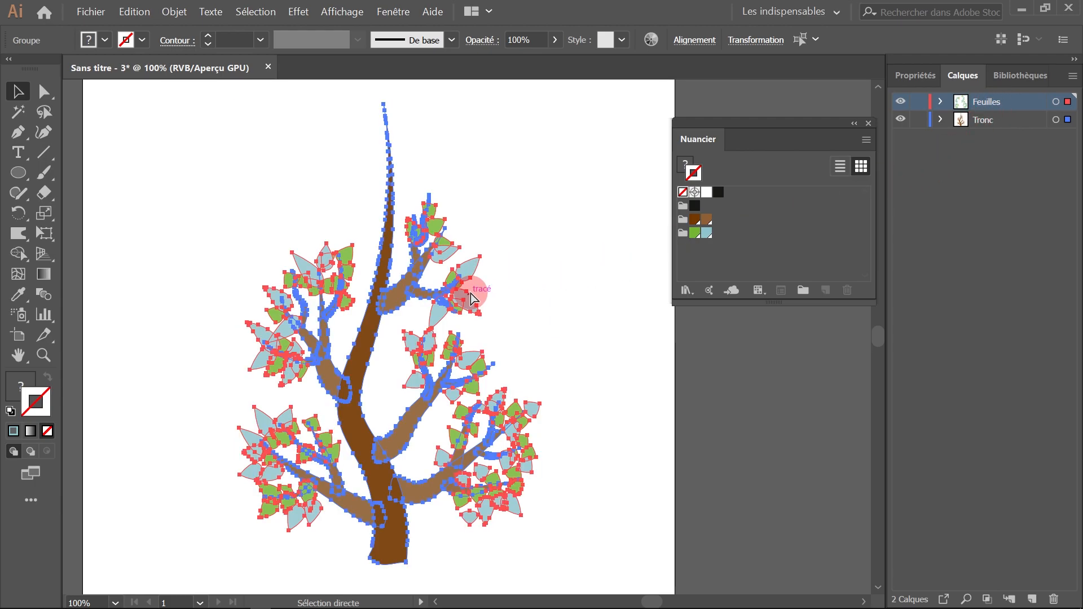
{"action": "key", "text": "ctrl+g"}
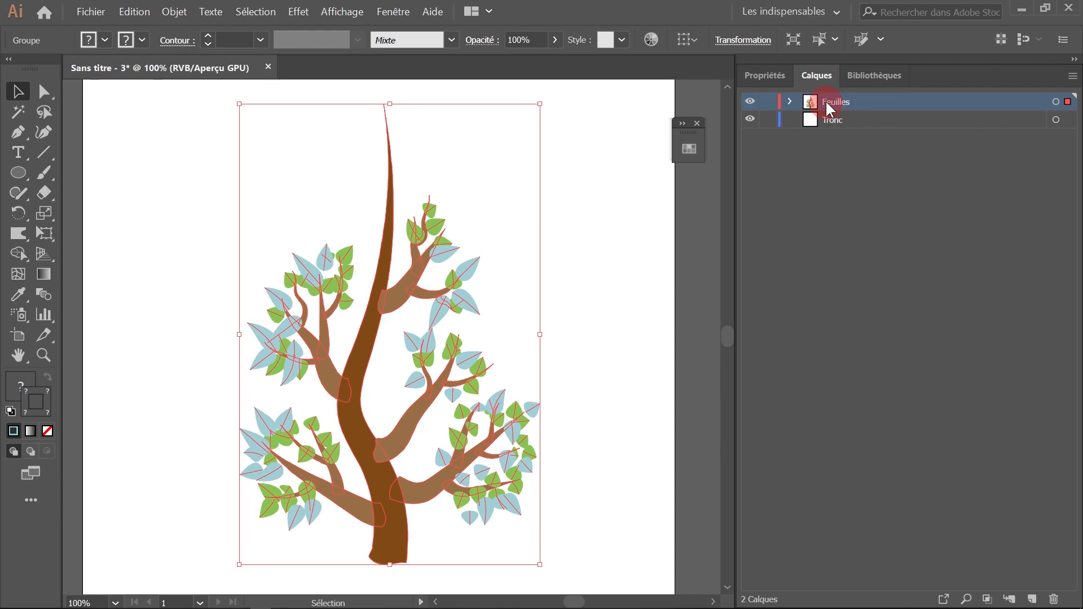
{"action": "left_click", "coordinate": [857, 120]}
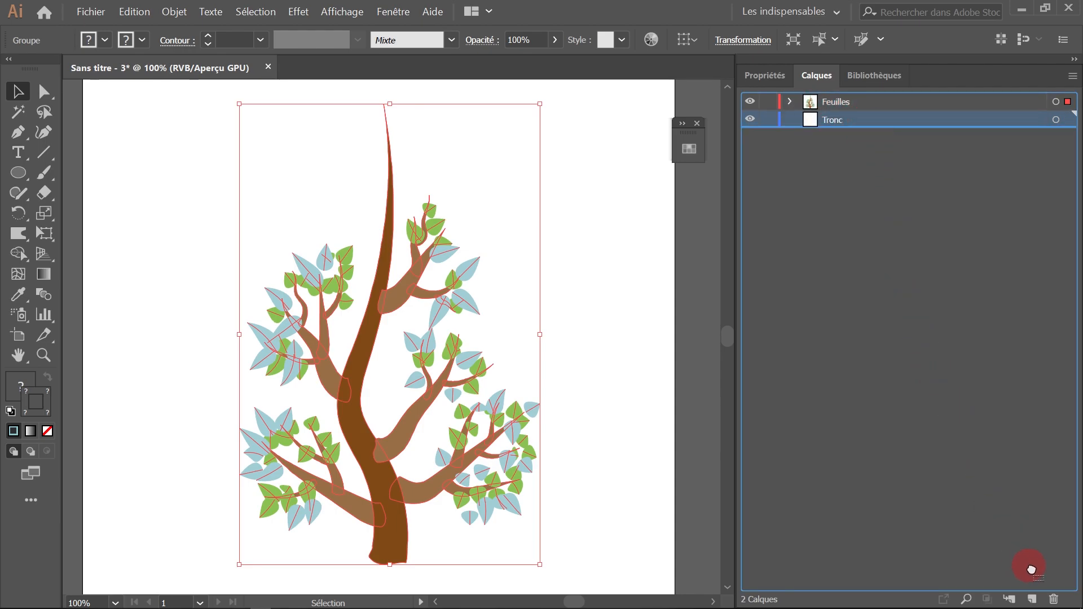
{"action": "left_click", "coordinate": [1055, 601]}
Examine the contents of the tree group on the Feuilles layer, including the branch subgroups and the path inside the first one.
{"action": "left_click", "coordinate": [793, 97]}
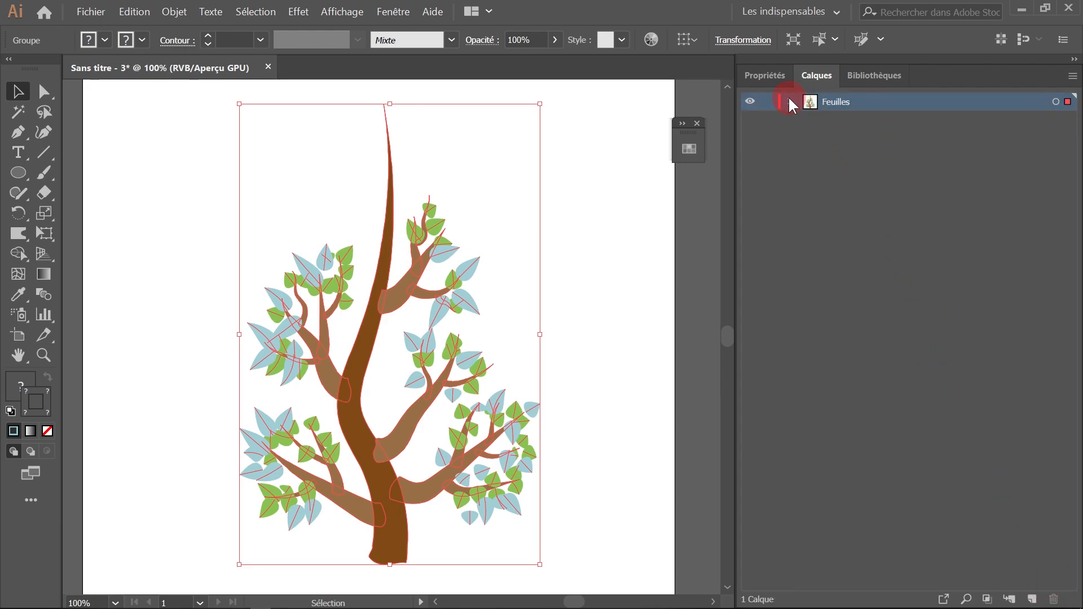
{"action": "left_click", "coordinate": [791, 101]}
{"action": "left_click", "coordinate": [810, 120]}
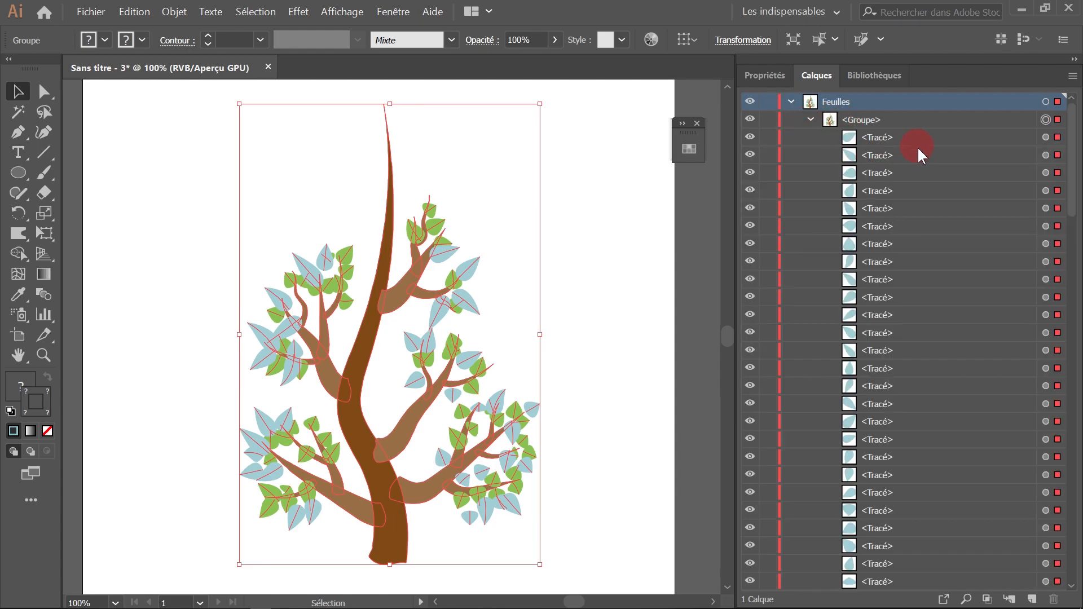
{"action": "scroll", "coordinate": [917, 144], "scroll_direction": "down", "scroll_amount": 10}
{"action": "scroll", "coordinate": [931, 247], "scroll_direction": "down", "scroll_amount": 15}
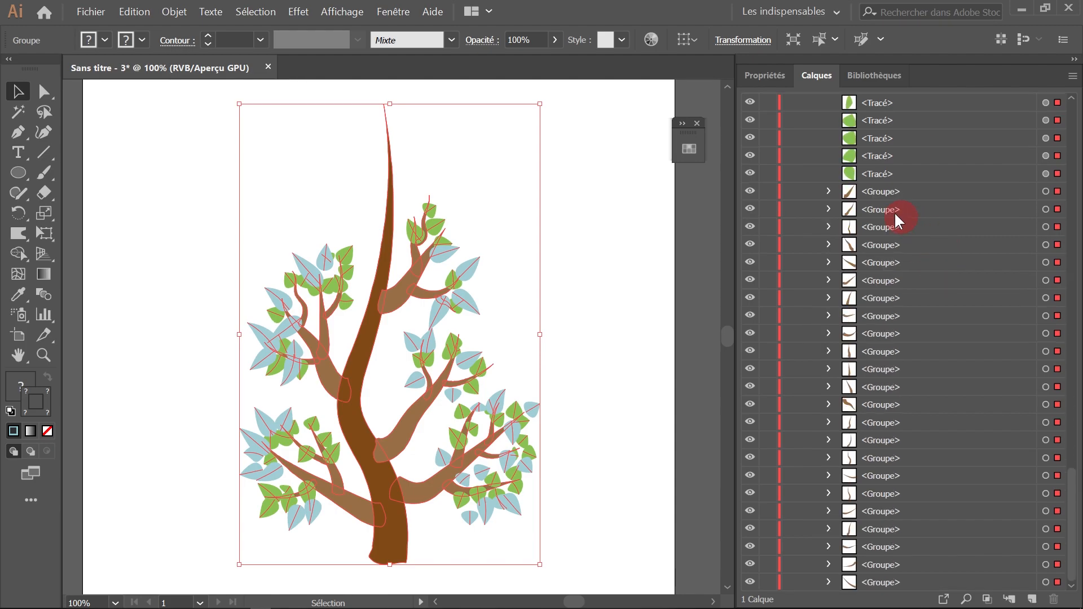
{"action": "left_click", "coordinate": [825, 192]}
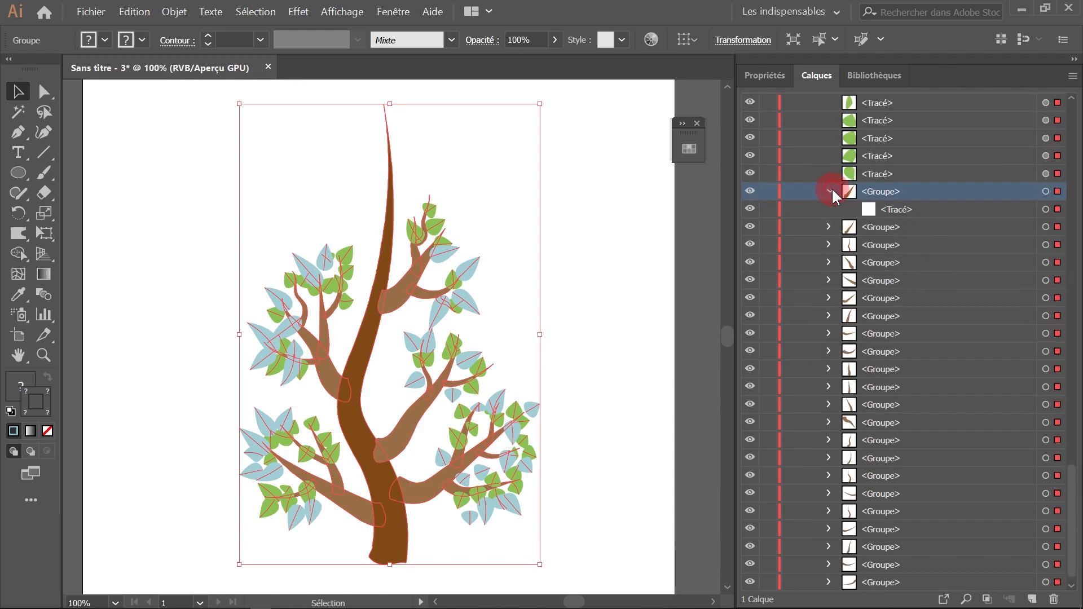
{"action": "left_click", "coordinate": [829, 192]}
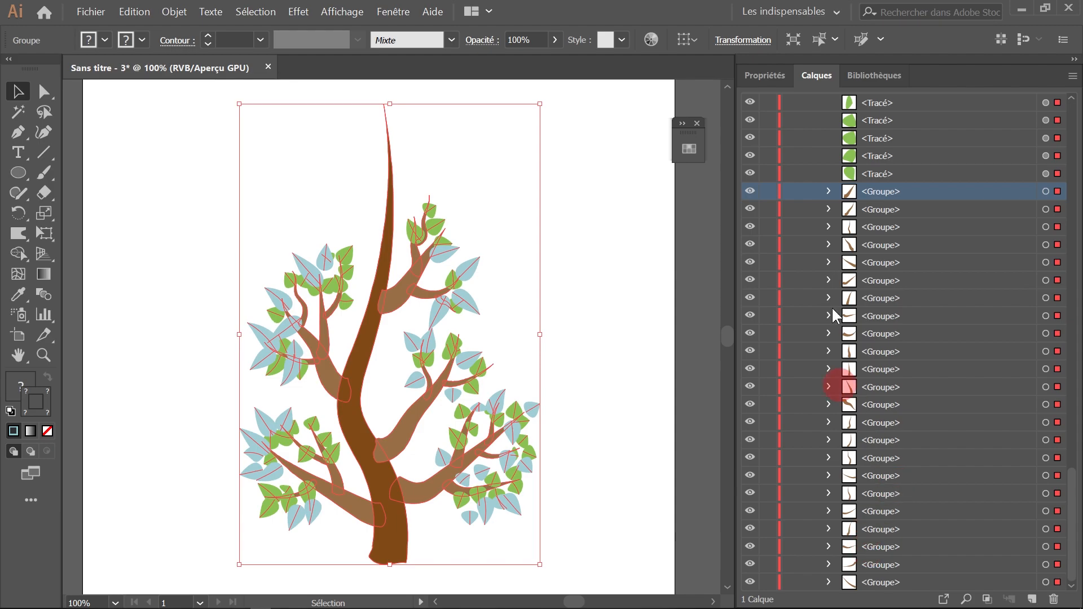
{"action": "left_click", "coordinate": [825, 191]}
{"action": "left_click", "coordinate": [827, 191]}
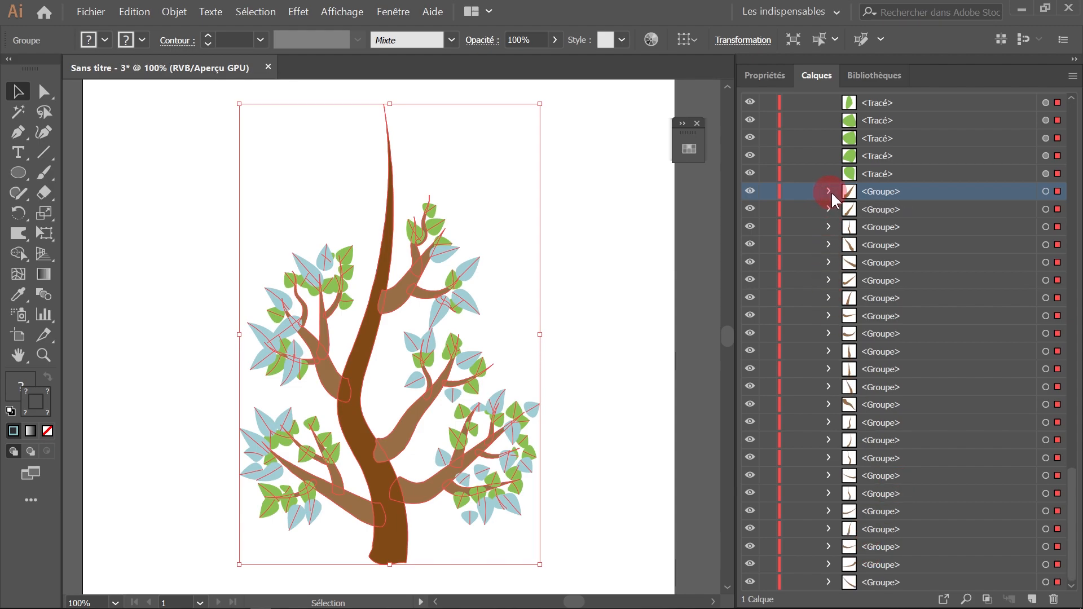
Move the whole tree group slightly up and to the left on the artboard.
{"action": "left_click", "coordinate": [621, 268]}
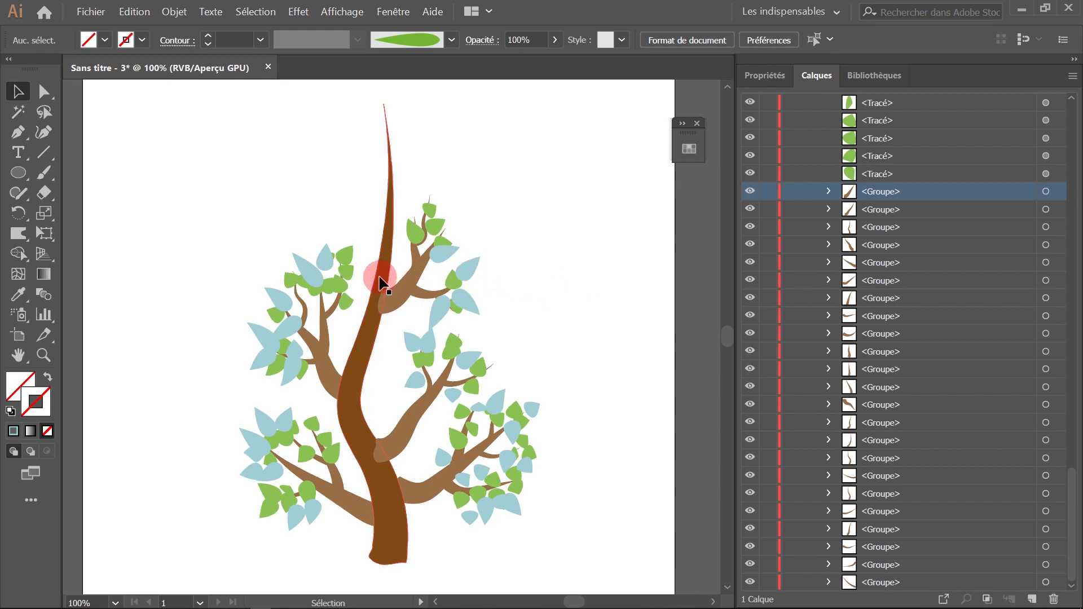
{"action": "left_click_drag", "start_coordinate": [370, 393], "coordinate": [341, 379]}
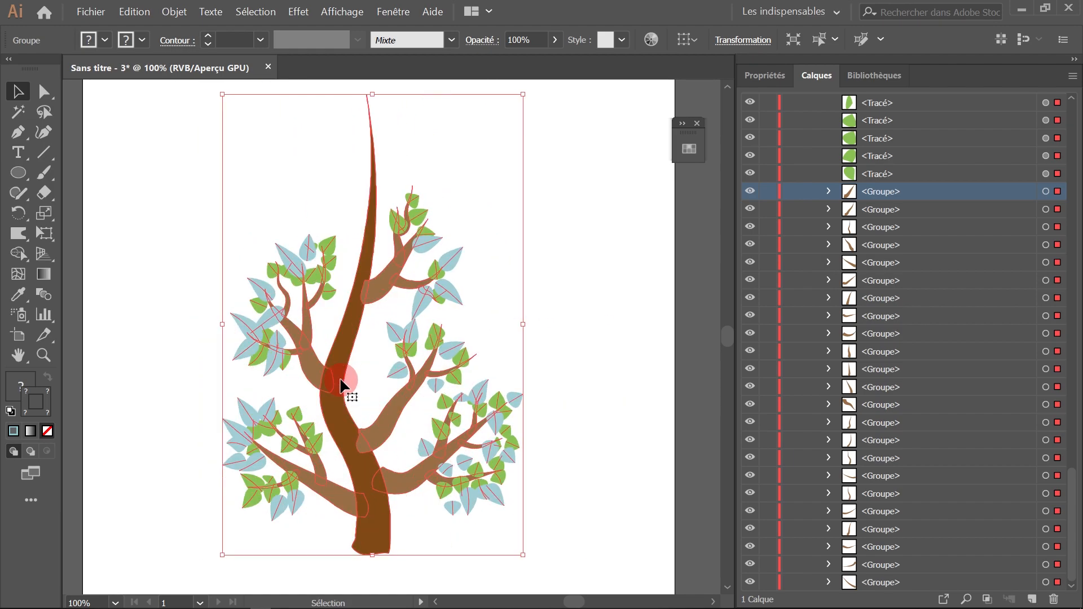
{"action": "left_click", "coordinate": [580, 283]}
Examine the leaf paths and branch groups listed in the tree group, and check the document's colour swatches.
{"action": "scroll", "coordinate": [920, 248], "scroll_direction": "up", "scroll_amount": 6}
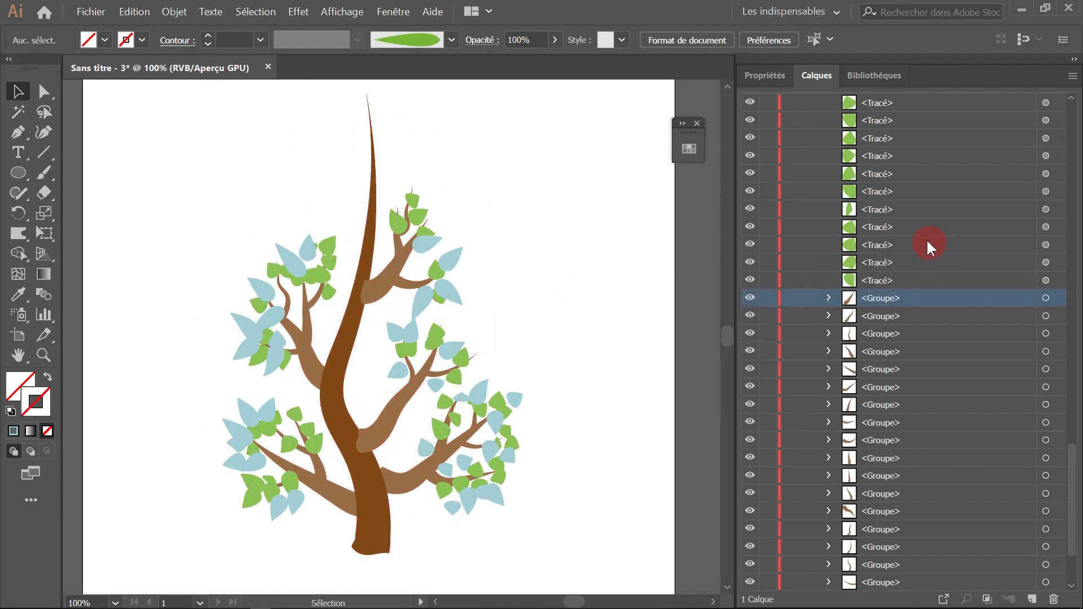
{"action": "scroll", "coordinate": [923, 229], "scroll_direction": "up", "scroll_amount": 10}
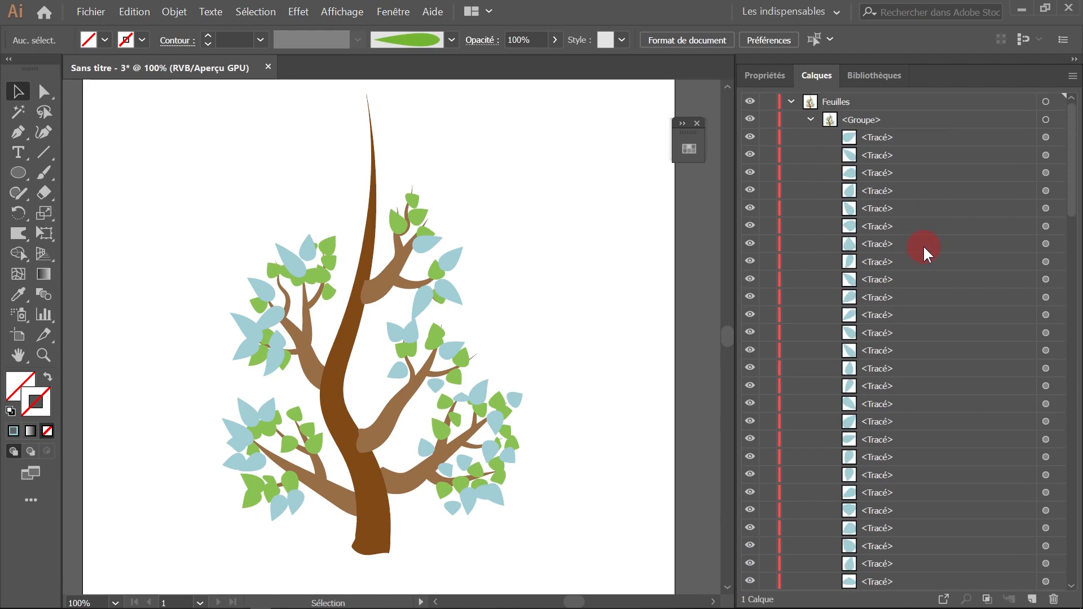
{"action": "scroll", "coordinate": [936, 293], "scroll_direction": "down", "scroll_amount": 15}
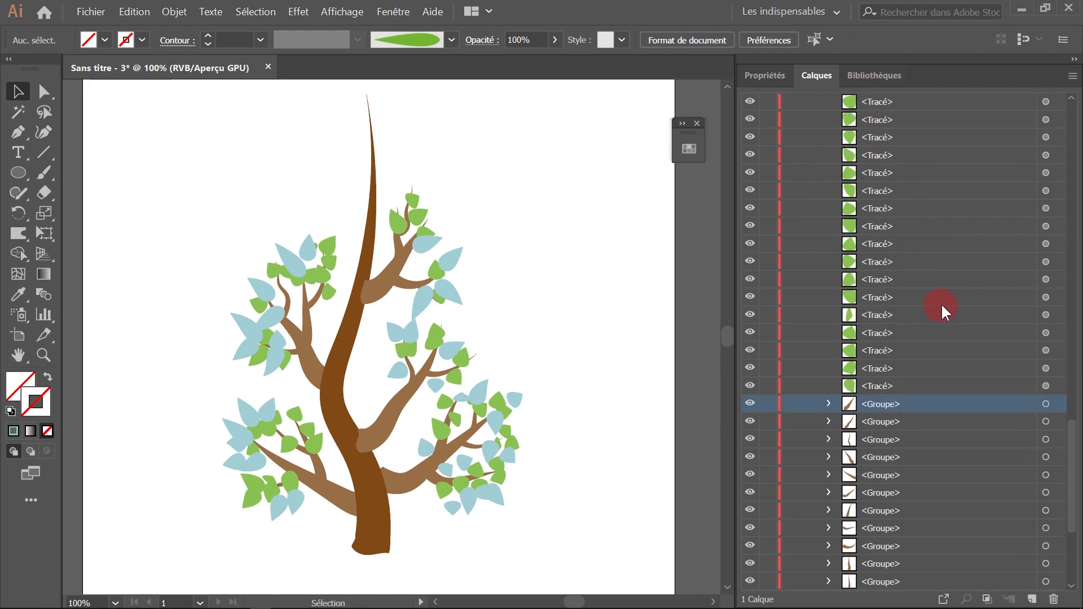
{"action": "left_click", "coordinate": [373, 289]}
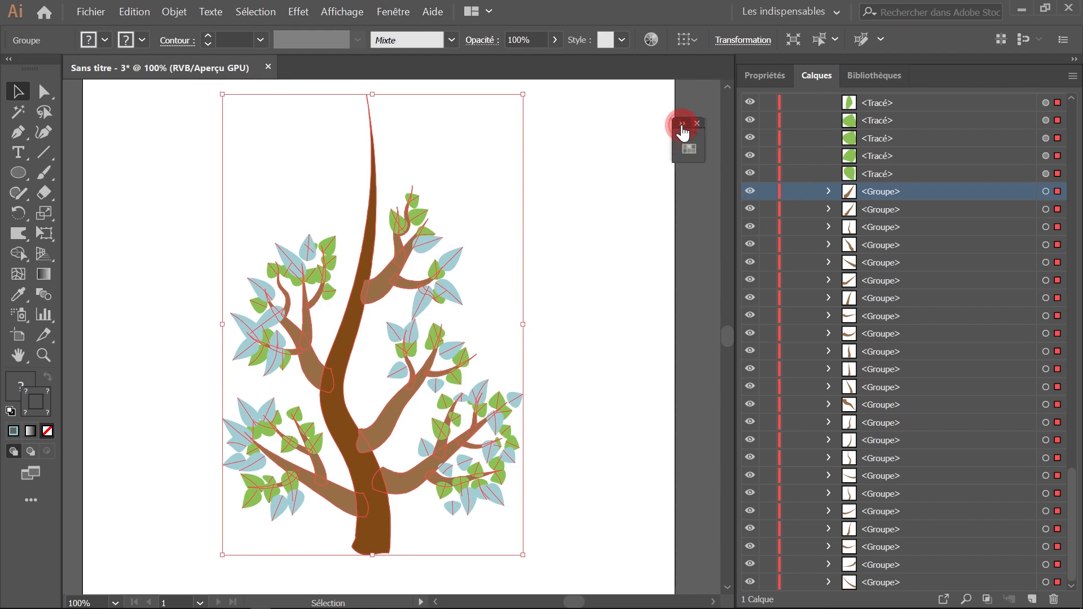
{"action": "left_click", "coordinate": [687, 148]}
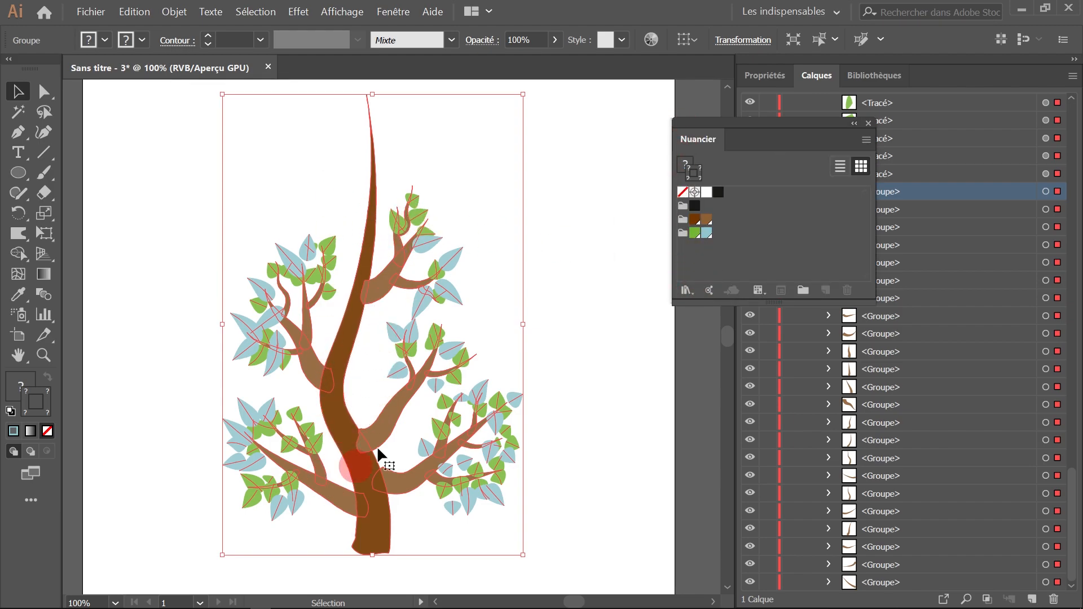
{"action": "left_click", "coordinate": [852, 124]}
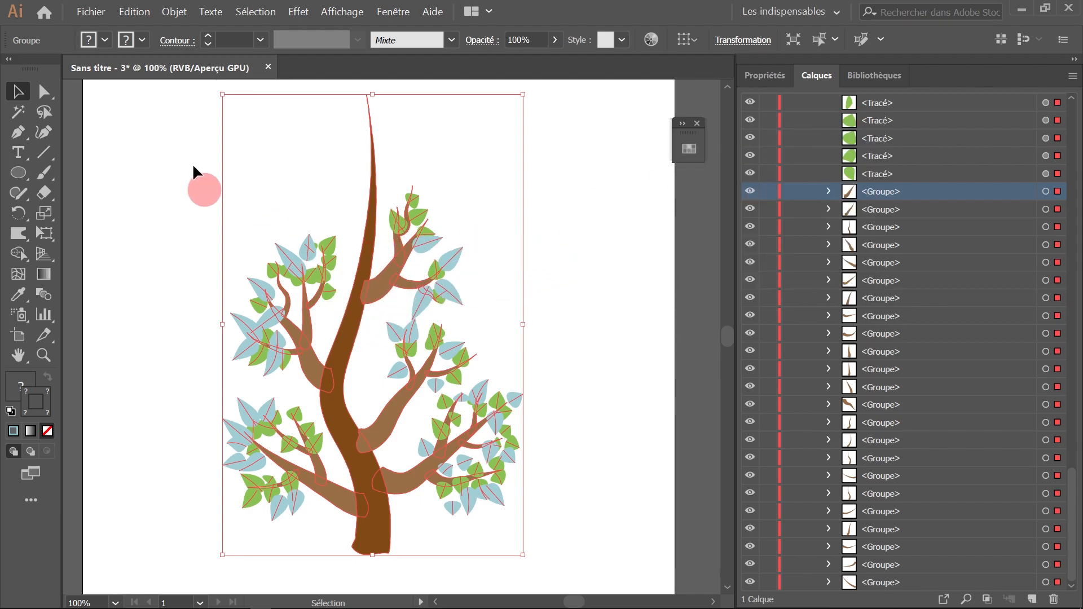
Isolate the uppermost right branch inside the tree group, inspect its anchor points, and return to the full artwork.
{"action": "double_click", "coordinate": [377, 289]}
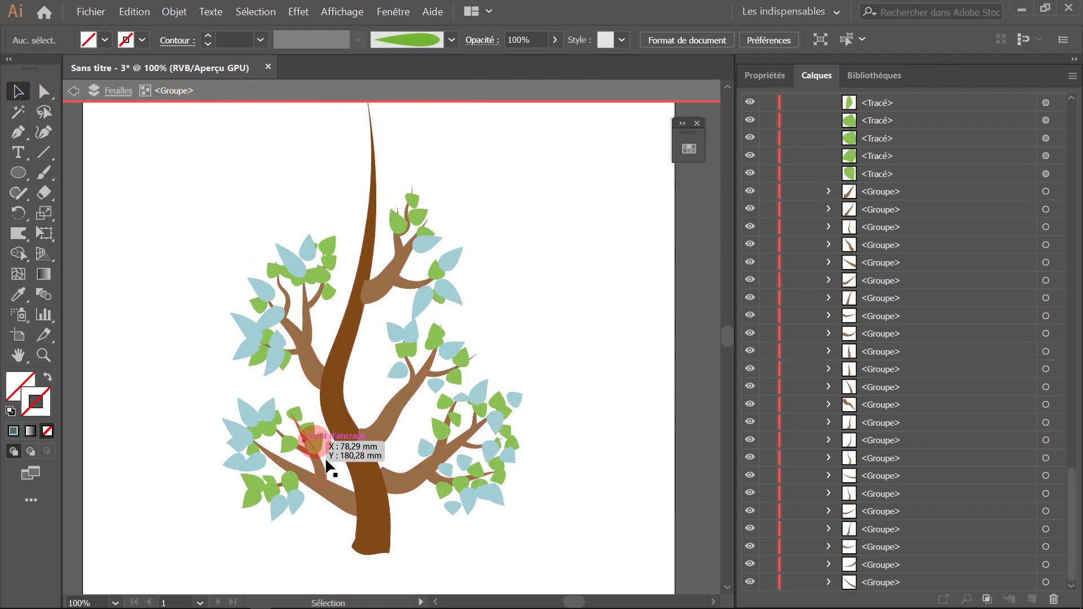
{"action": "double_click", "coordinate": [382, 288]}
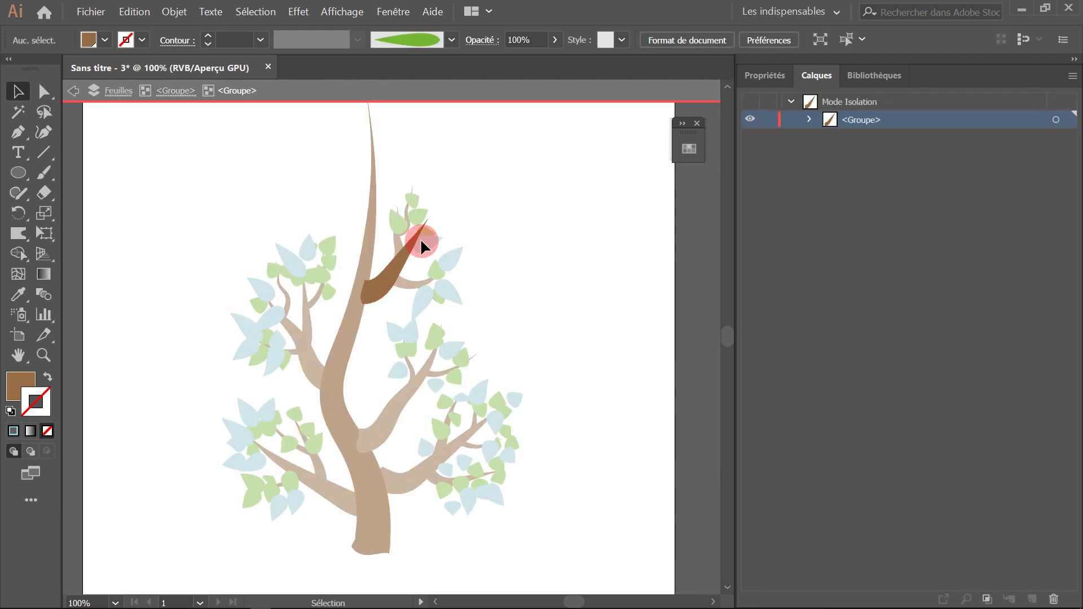
{"action": "left_click", "coordinate": [401, 260], "text": "ctrl"}
{"action": "left_click", "coordinate": [419, 325], "text": "ctrl"}
{"action": "left_click_drag", "start_coordinate": [425, 339], "coordinate": [472, 293]}
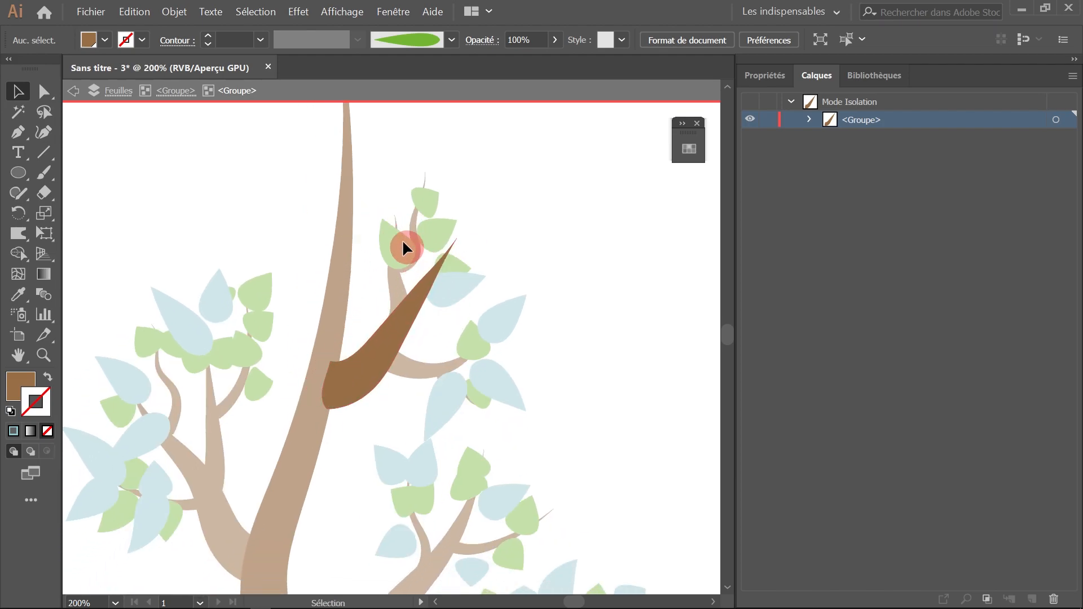
{"action": "left_click_drag", "start_coordinate": [406, 371], "coordinate": [448, 411]}
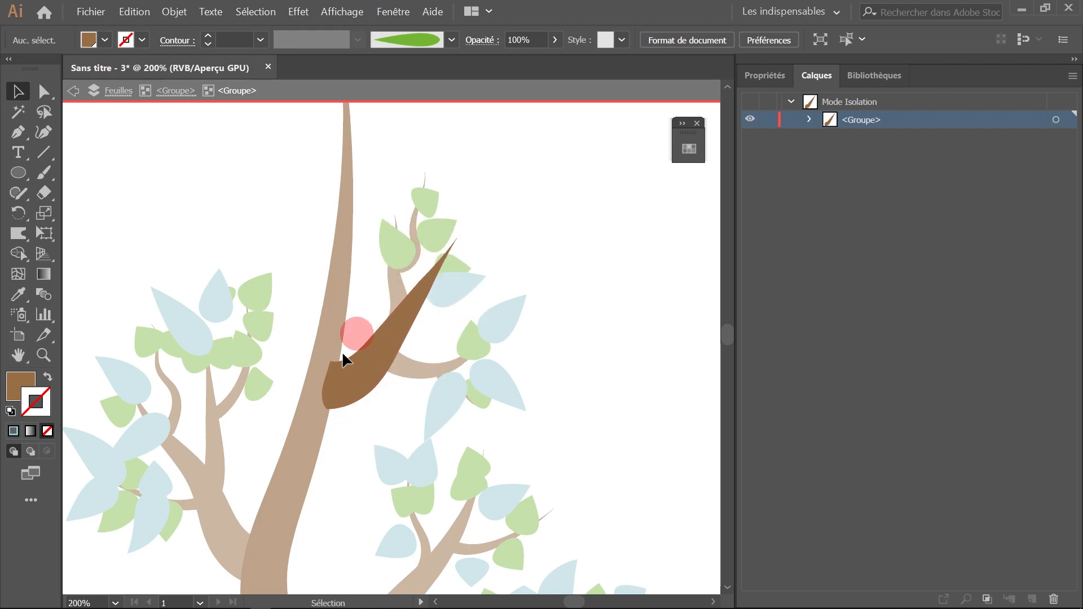
{"action": "left_click", "coordinate": [360, 368]}
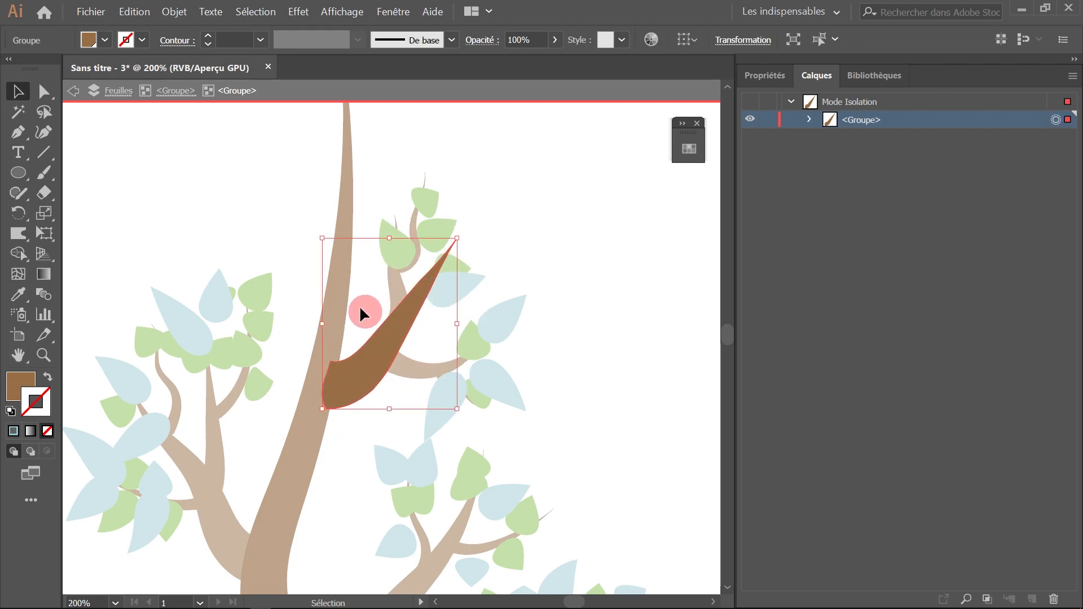
{"action": "left_click", "coordinate": [45, 95]}
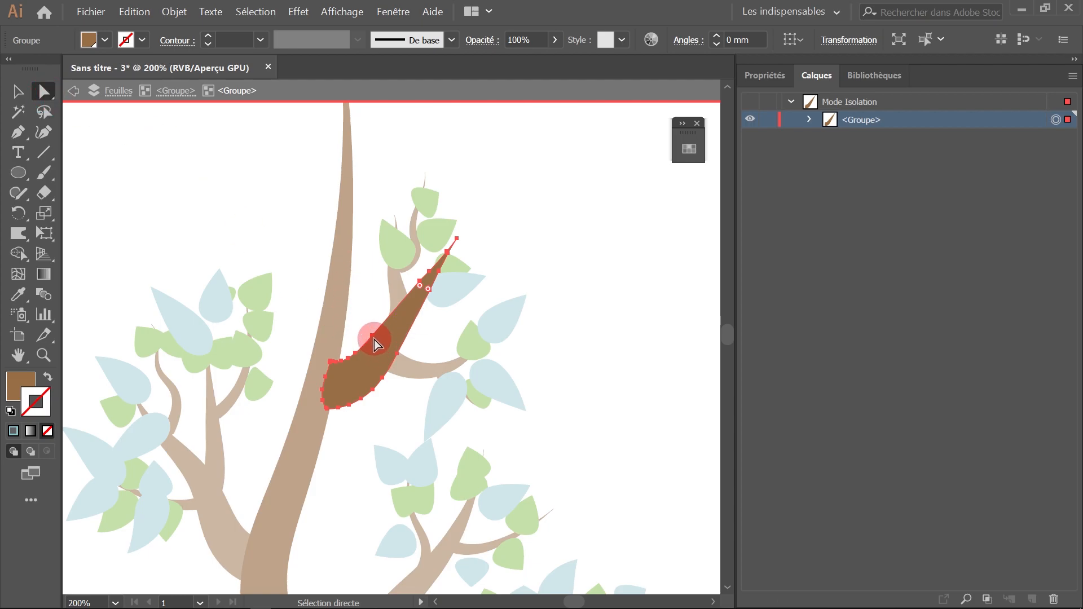
{"action": "left_click", "coordinate": [286, 92]}
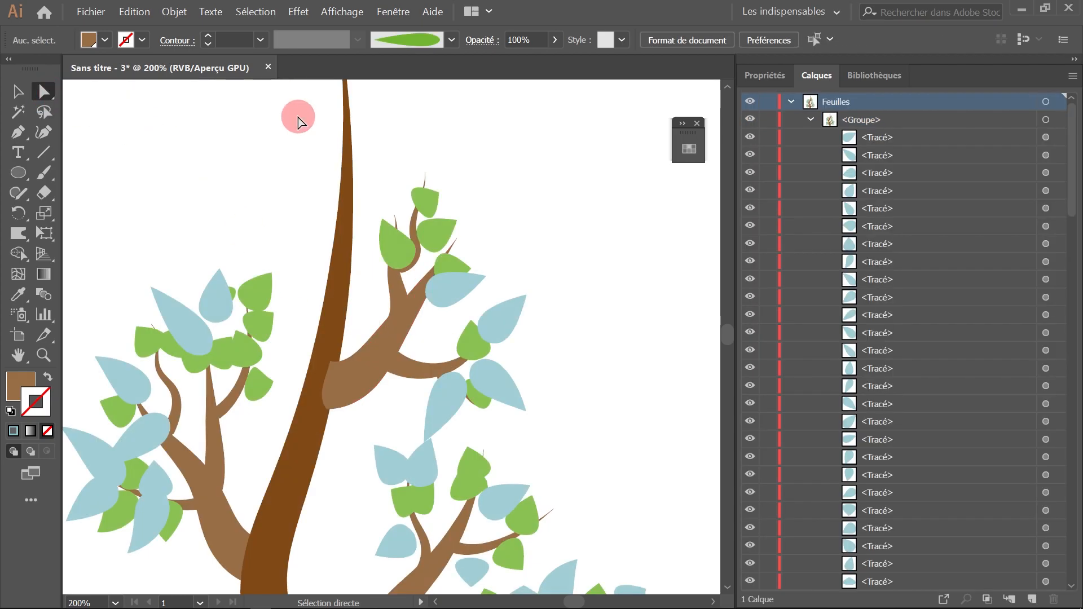
Show the uppermost right branch's anchor points without isolating it, and select the branch within the isolated tree group before exiting isolation.
{"action": "left_click", "coordinate": [378, 346]}
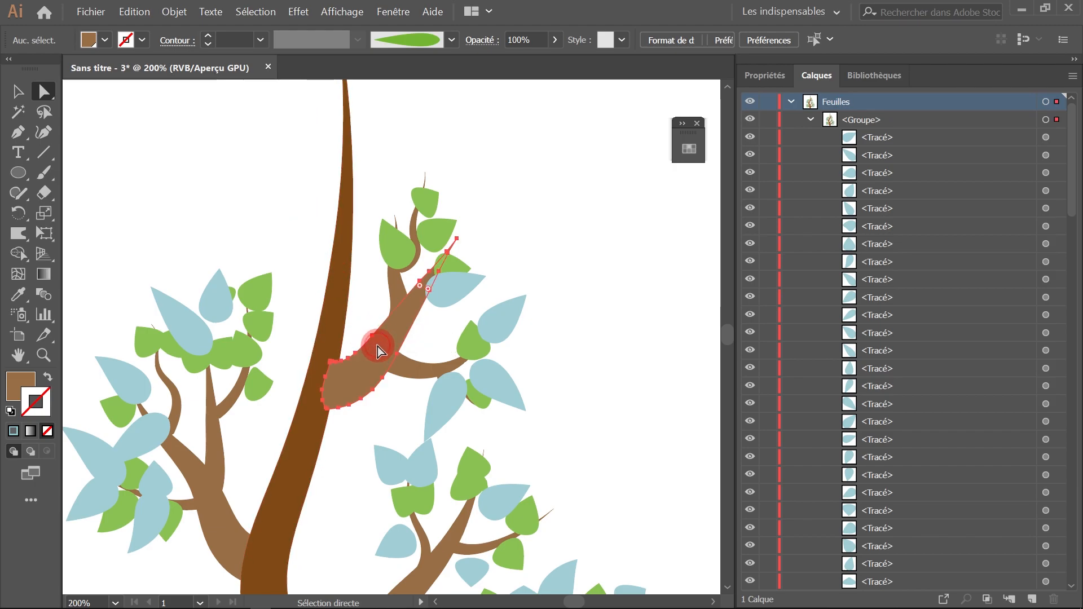
{"action": "key", "text": "v"}
{"action": "double_click", "coordinate": [378, 347]}
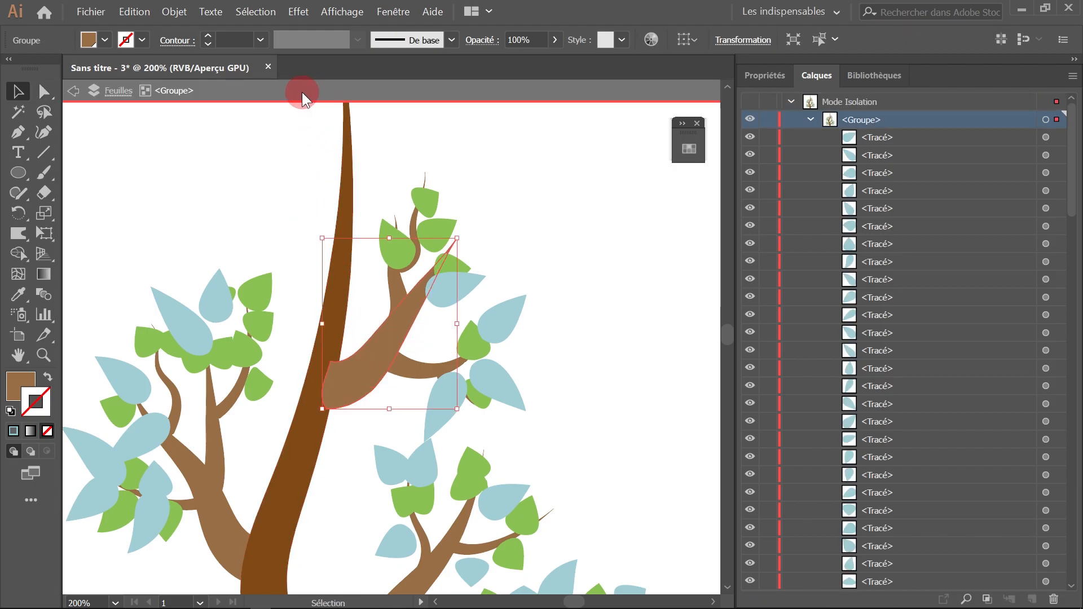
{"action": "left_click", "coordinate": [303, 92]}
{"action": "left_click", "coordinate": [264, 181]}
Scale the whole tree group down to less than half its size, keeping its lower left corner in place.
{"action": "left_click", "coordinate": [268, 191], "text": "ctrl+alt"}
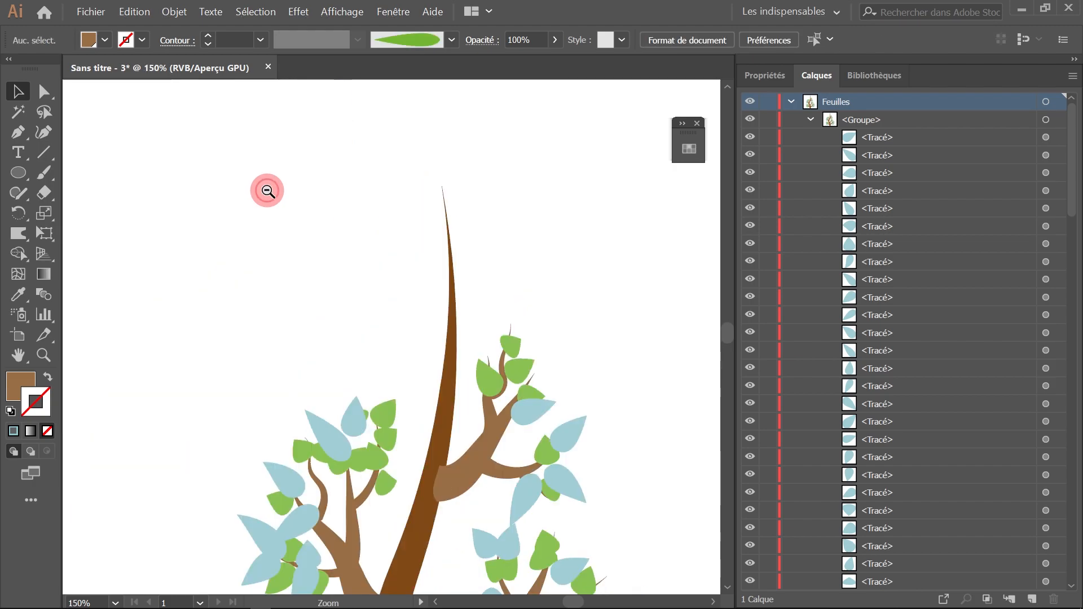
{"action": "left_click", "coordinate": [267, 191], "text": "ctrl+alt"}
{"action": "left_click_drag", "start_coordinate": [393, 332], "coordinate": [290, 127]}
{"action": "left_click", "coordinate": [376, 312], "text": "ctrl+alt"}
{"action": "left_click_drag", "start_coordinate": [392, 345], "coordinate": [349, 281]}
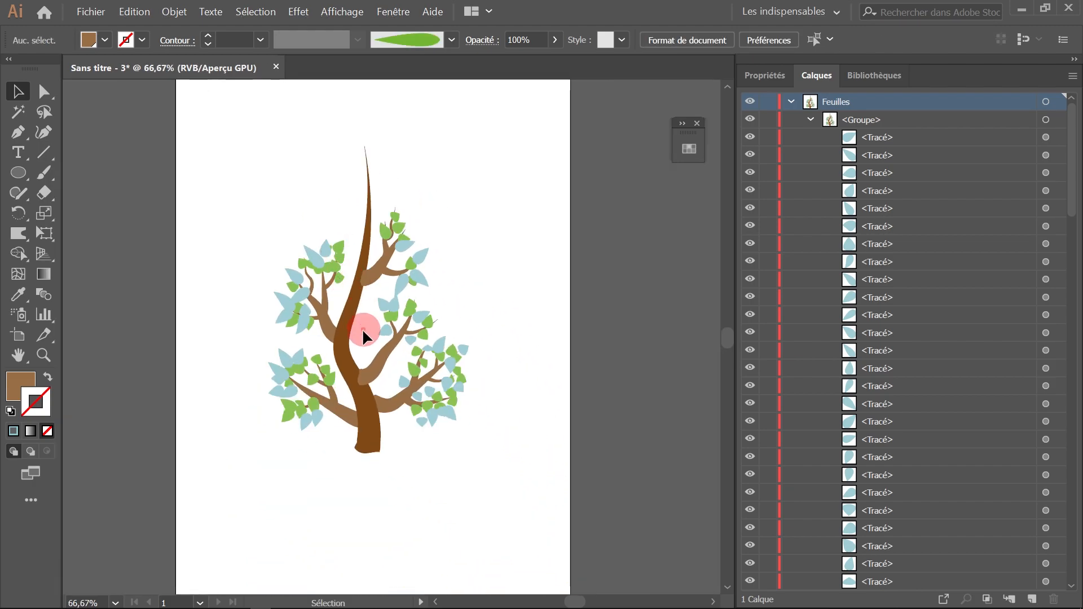
{"action": "left_click", "coordinate": [347, 347]}
{"action": "left_click_drag", "start_coordinate": [469, 146], "coordinate": [359, 310]}
{"action": "left_click", "coordinate": [379, 370]}
Duplicate the small tree to its right and enlarge the copy to about twice the small tree's size.
{"action": "left_click_drag", "start_coordinate": [305, 444], "coordinate": [395, 449]}
{"action": "left_click_drag", "start_coordinate": [451, 325], "coordinate": [530, 196]}
{"action": "left_click", "coordinate": [438, 137]}
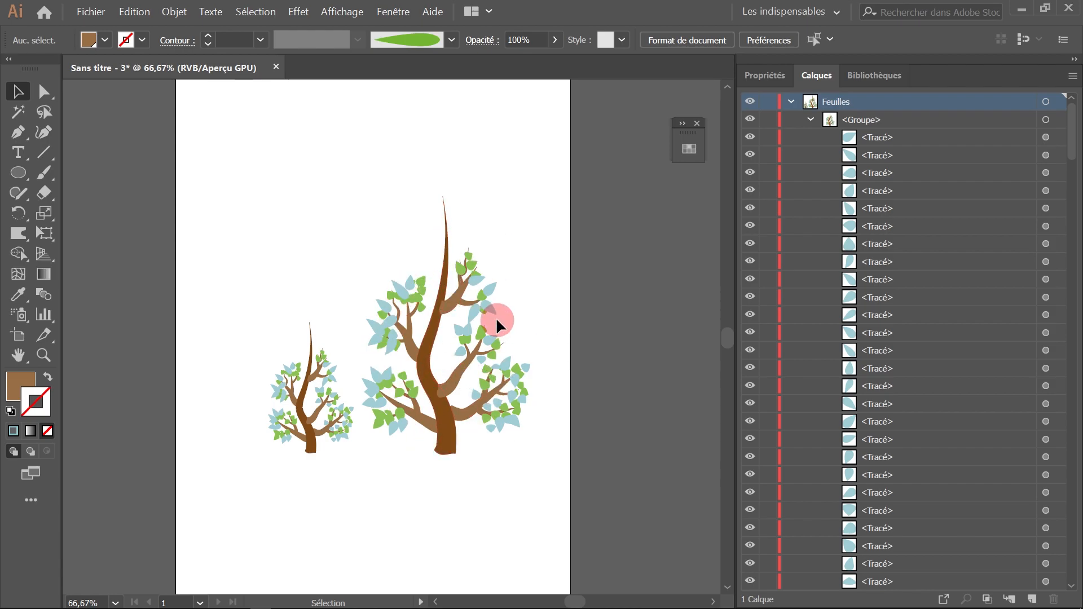
{"action": "mouse_move", "coordinate": [439, 399]}
{"action": "left_mouse_down"}
{"action": "mouse_move", "coordinate": [454, 402]}
{"action": "mouse_move", "coordinate": [439, 402]}
{"action": "left_mouse_up"}
{"action": "left_click", "coordinate": [330, 238]}
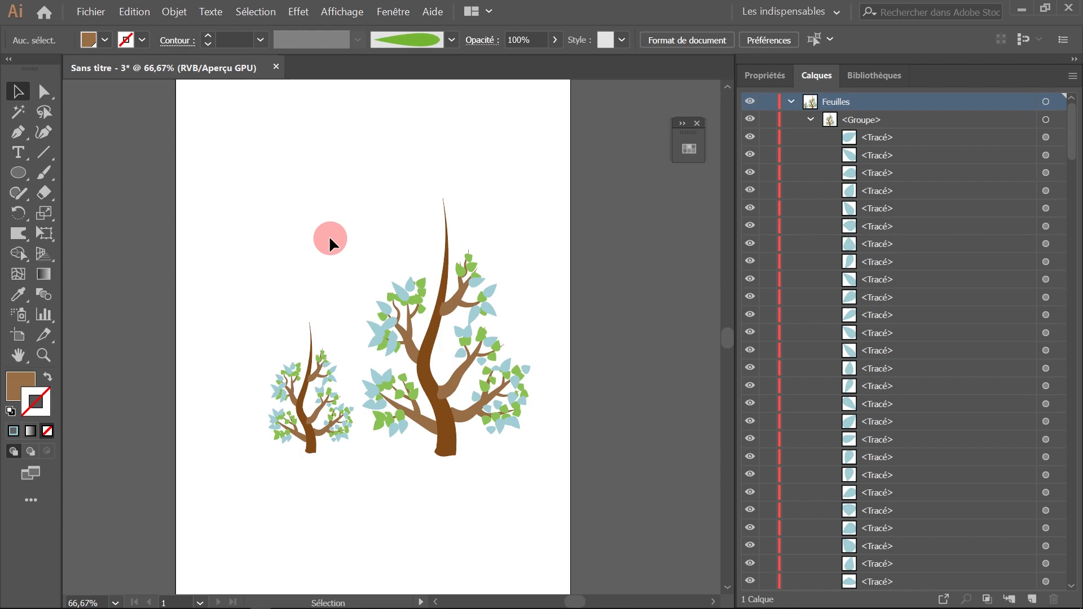